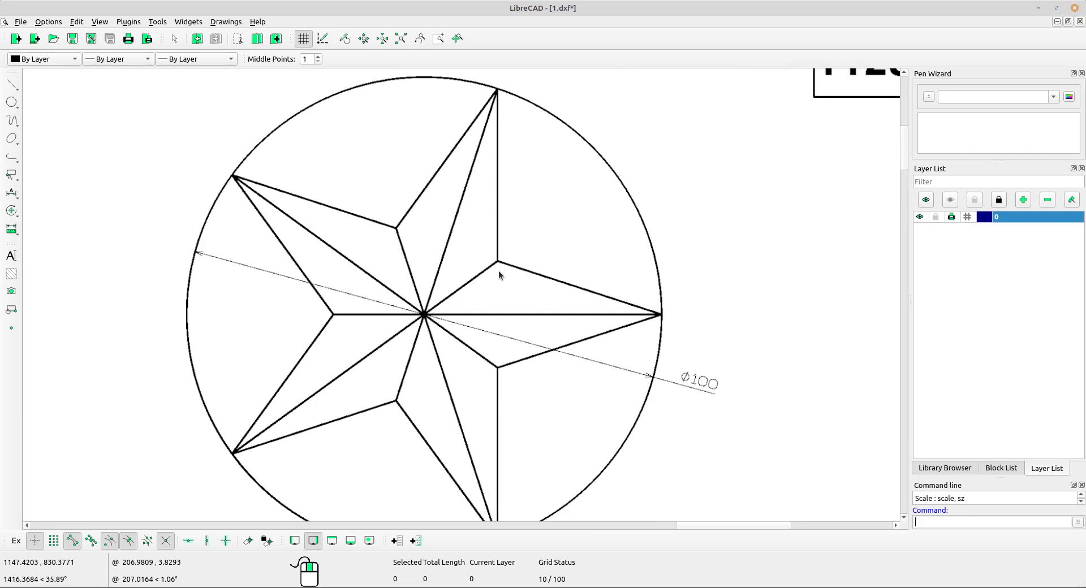
# Examine the 2D exercise 1128 reference drawing, checking the star's construction lines and the diameter dimension of its outer circle.
pyautogui.scroll(-3, 499, 276)
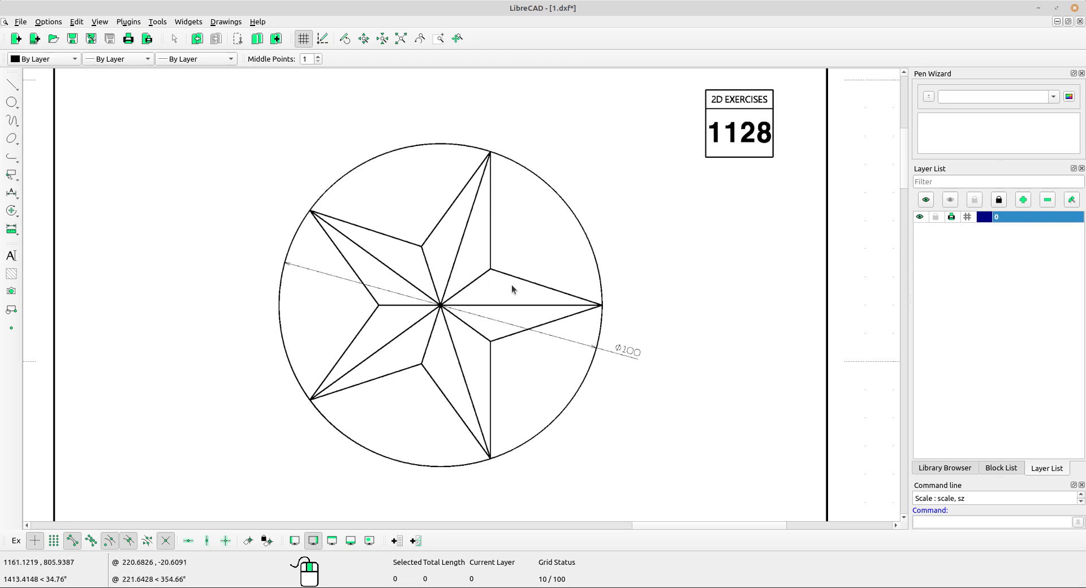
pyautogui.scroll(-2, 494, 205)
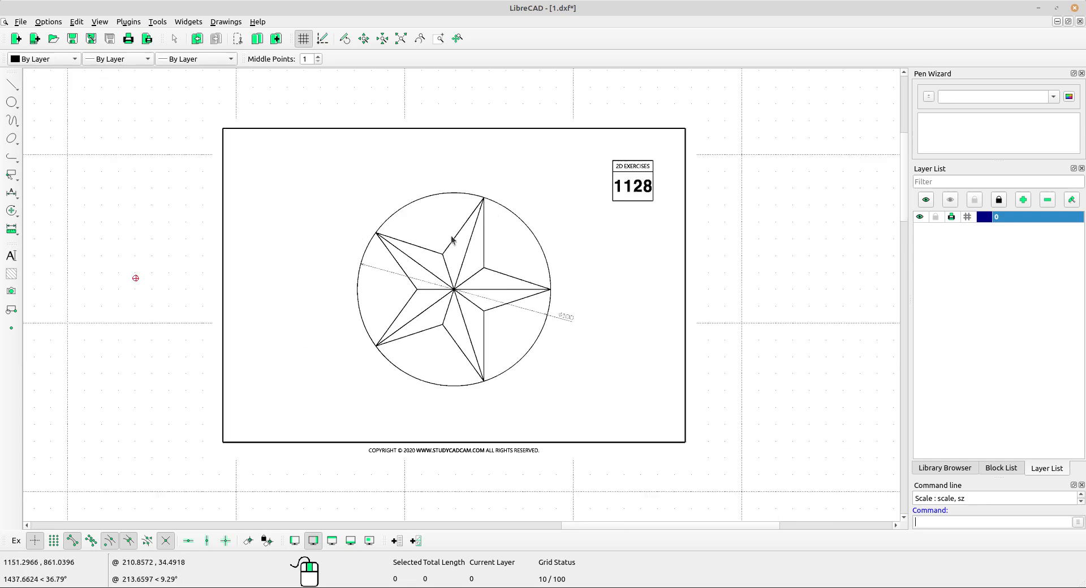
pyautogui.moveTo(134, 277); pyautogui.dragTo(236, 279, button='middle')
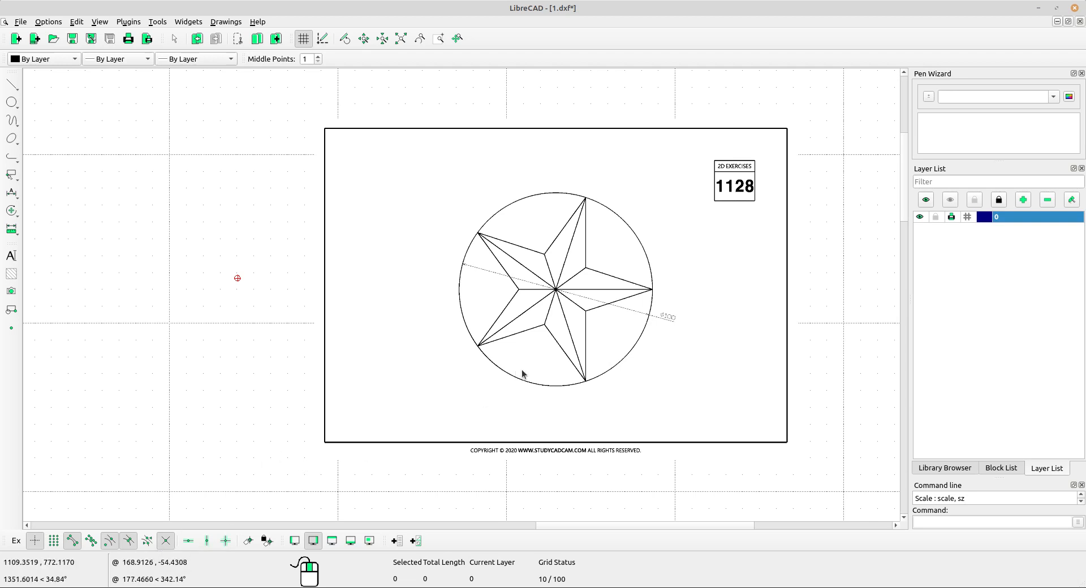
pyautogui.scroll(3, 568, 259)
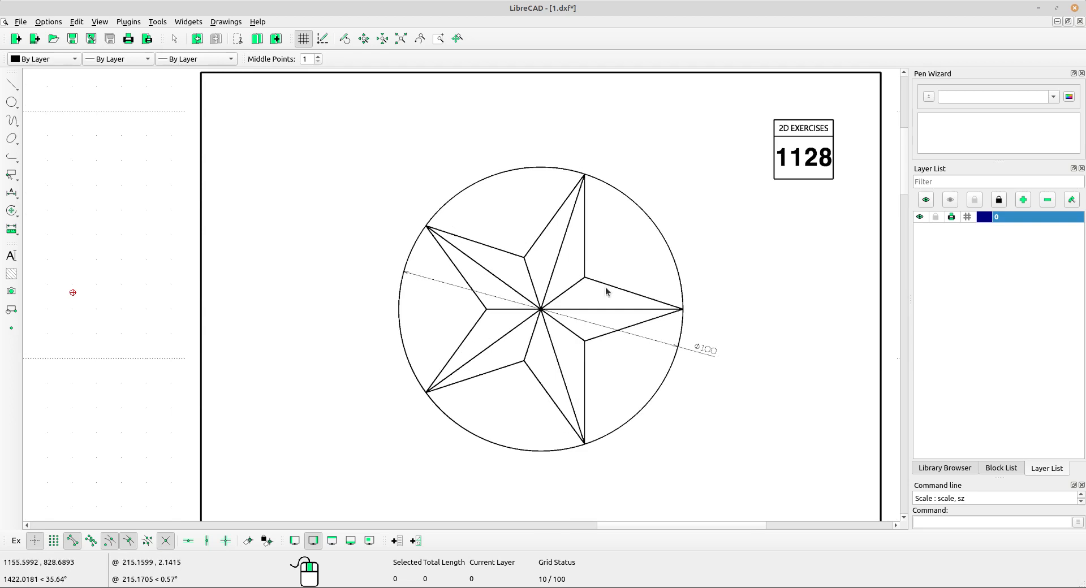
pyautogui.scroll(2, 634, 347)
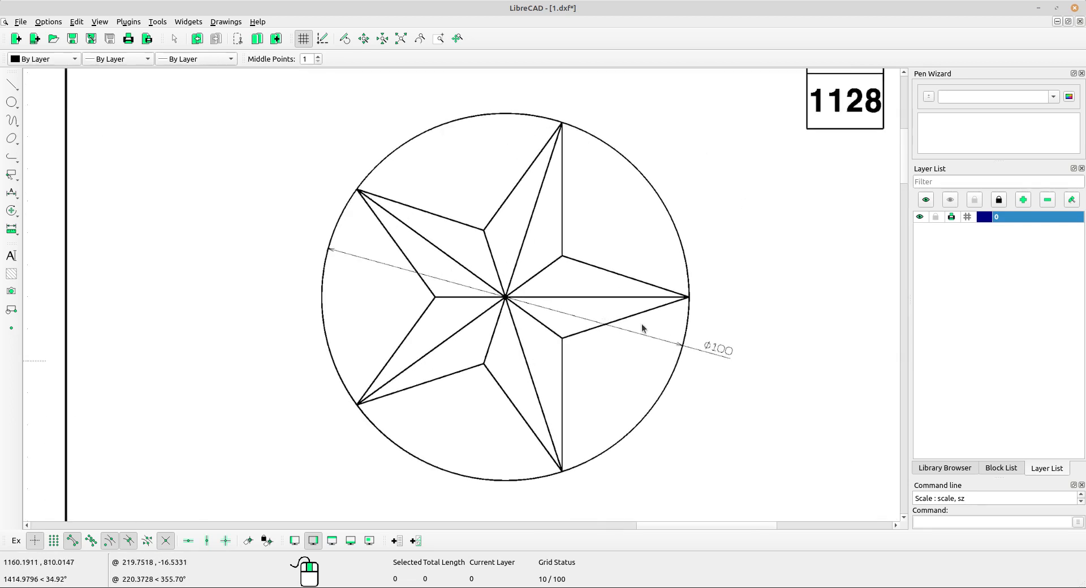
pyautogui.scroll(1, 677, 350)
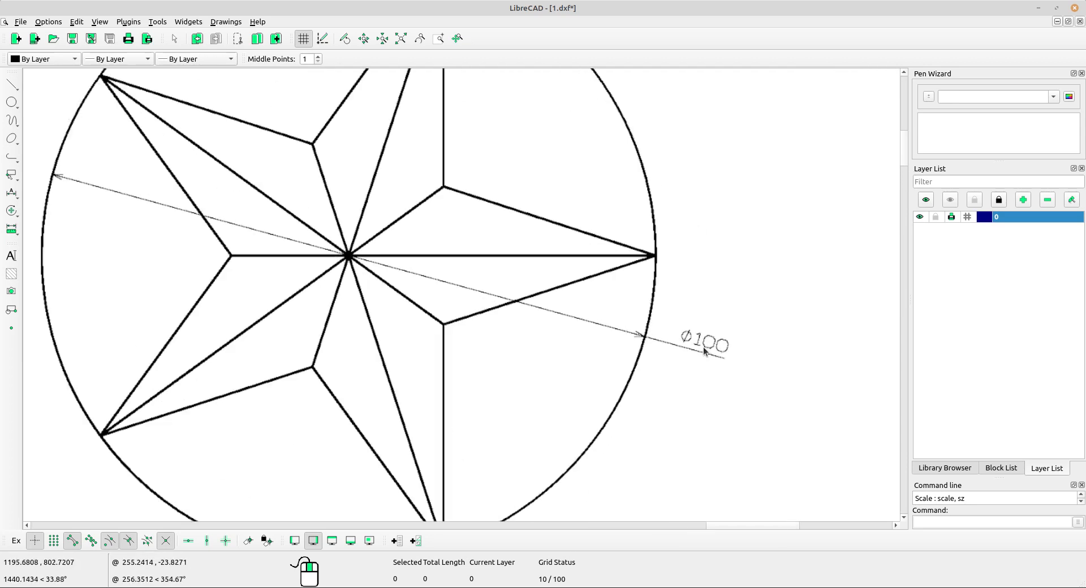
pyautogui.scroll(2, 705, 351)
pyautogui.scroll(-3, 771, 355)
pyautogui.scroll(-2, 403, 333)
pyautogui.moveTo(402, 333)
pyautogui.mouseDown(button='middle')
pyautogui.moveTo(522, 359)
pyautogui.moveTo(527, 341)
pyautogui.mouseUp(button='middle')
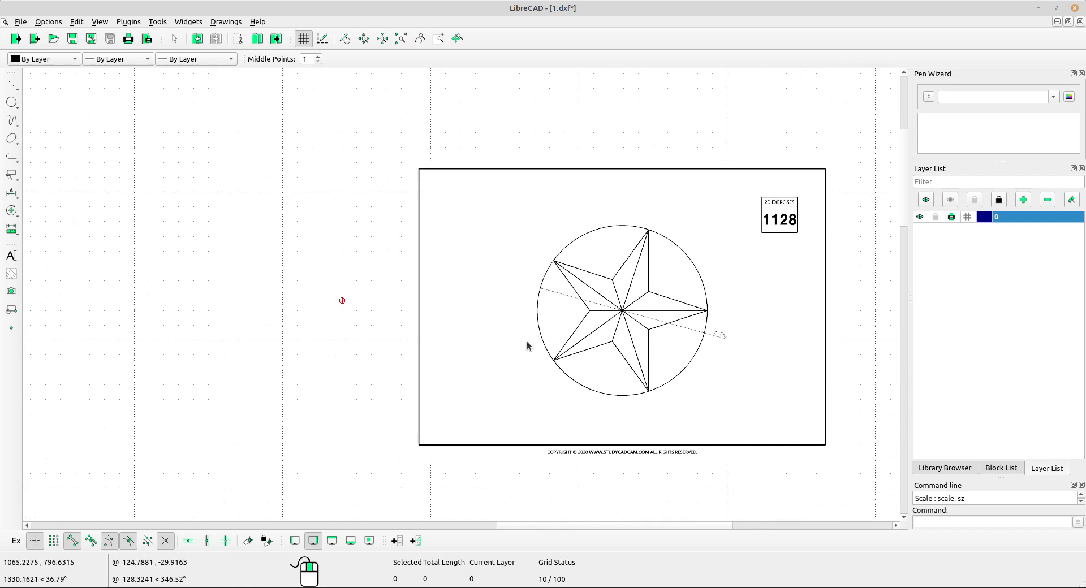
# Draw a circle with radius 50 in the empty area beside the reference drawing, using a centre point, and end the command.
pyautogui.click(21, 103)
pyautogui.click(57, 102)
pyautogui.scroll(-3, 260, 198)
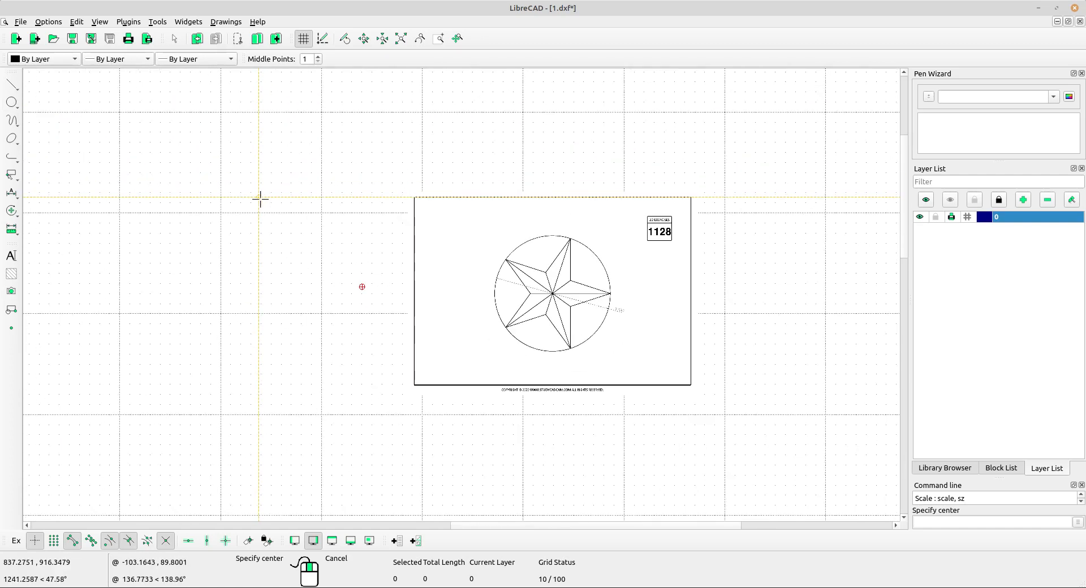
pyautogui.moveTo(224, 237); pyautogui.dragTo(332, 248, button='middle')
pyautogui.scroll(2, 331, 250)
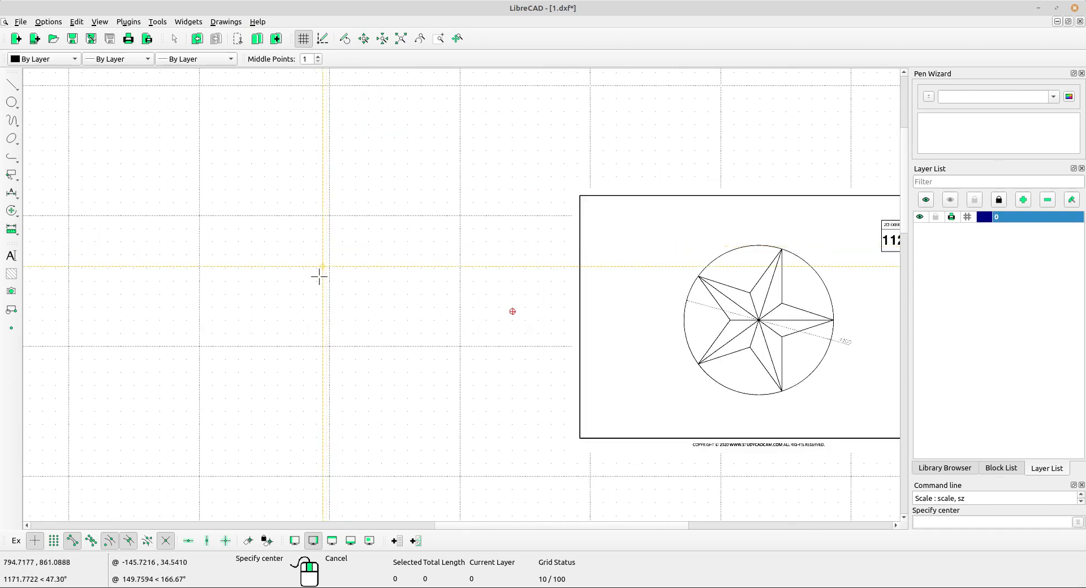
pyautogui.click(283, 295)
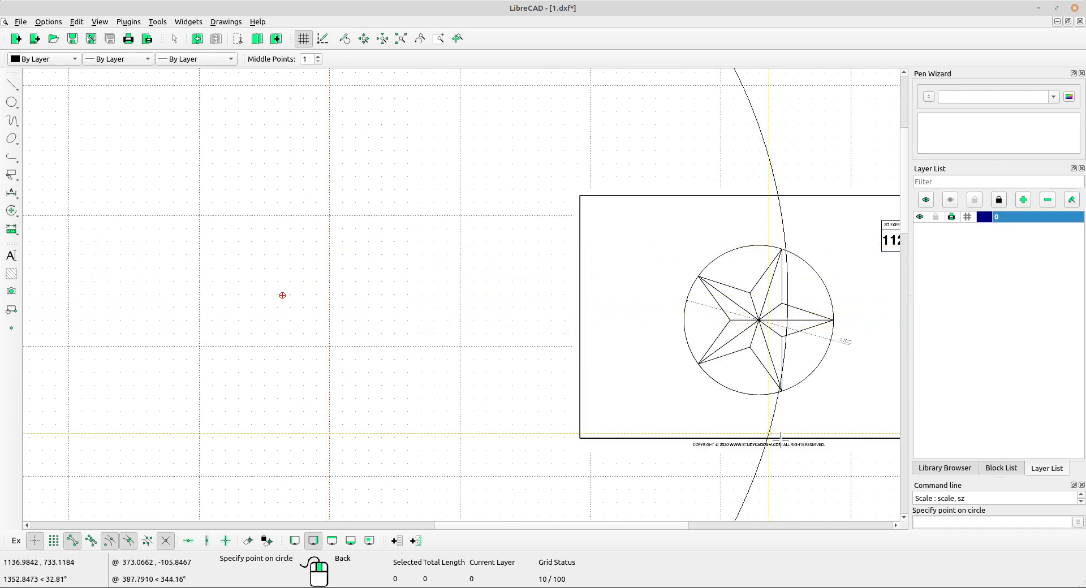
pyautogui.click(931, 523)
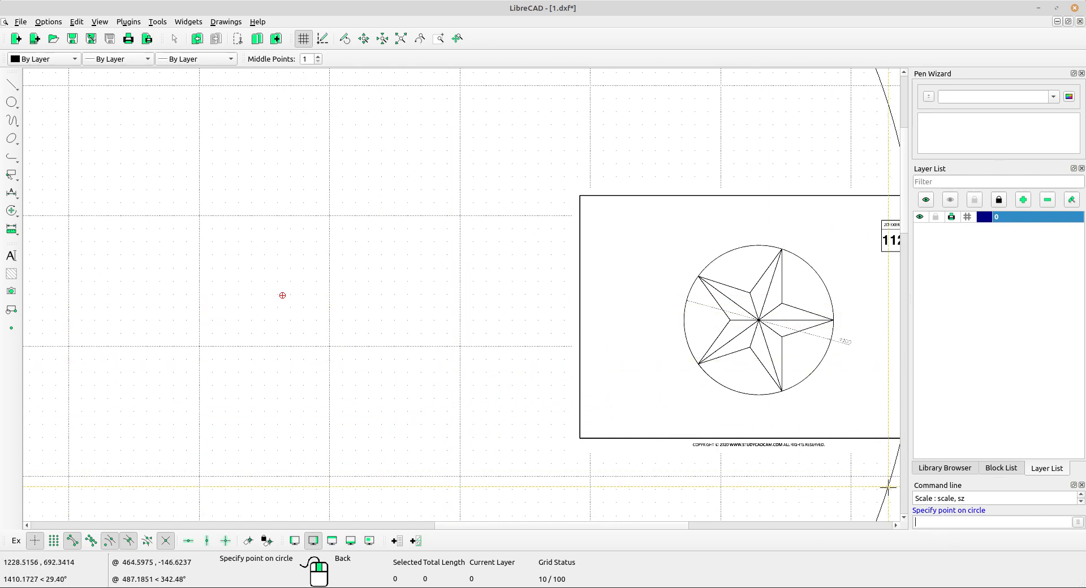
pyautogui.scroll(4, 778, 333)
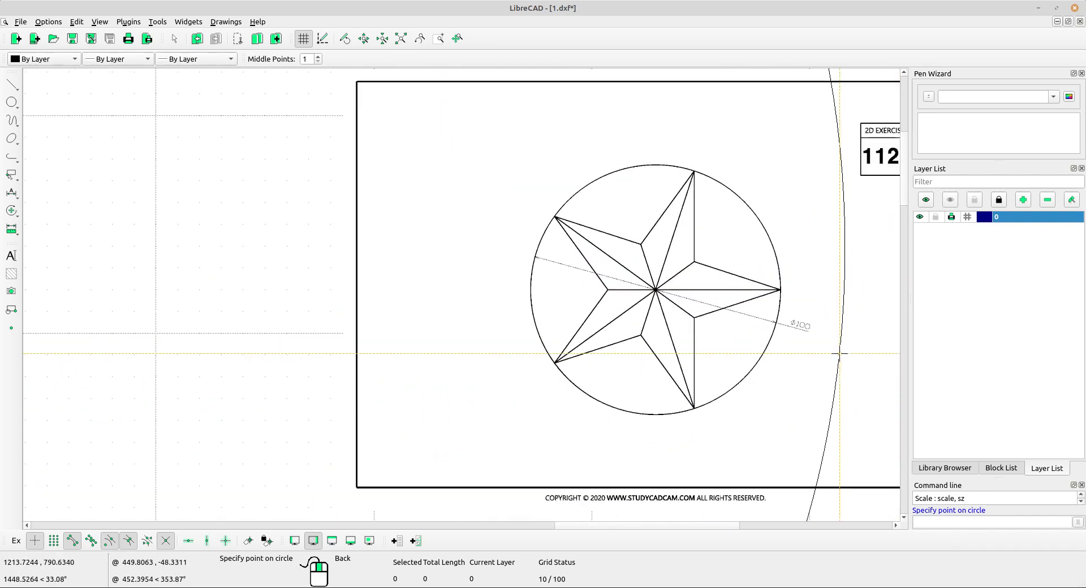
pyautogui.scroll(-2, 779, 333)
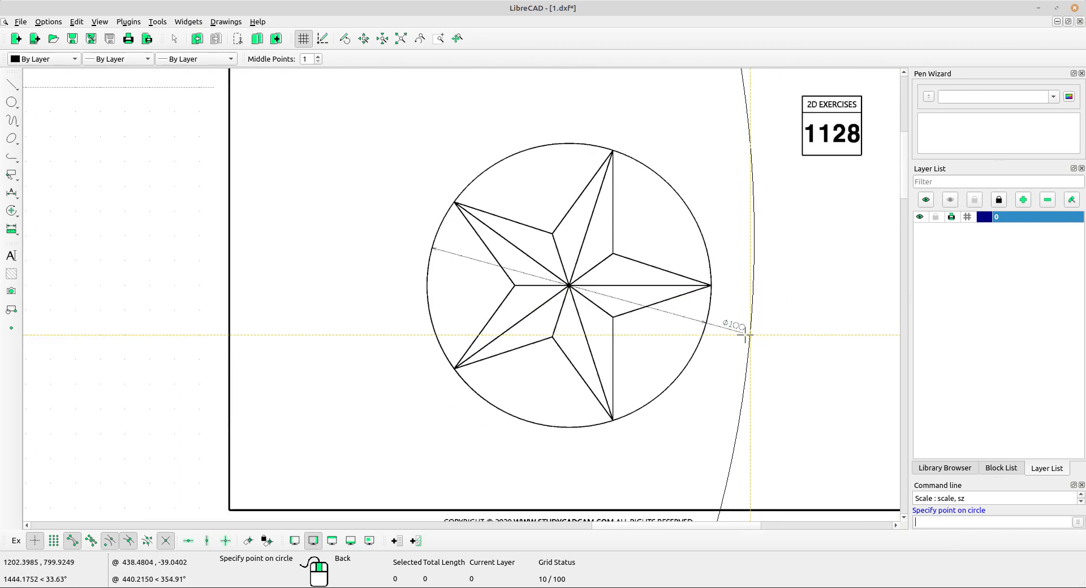
pyautogui.moveTo(706, 336); pyautogui.dragTo(768, 344, button='middle')
pyautogui.scroll(-5, 767, 337)
pyautogui.moveTo(417, 288); pyautogui.dragTo(601, 318, button='middle')
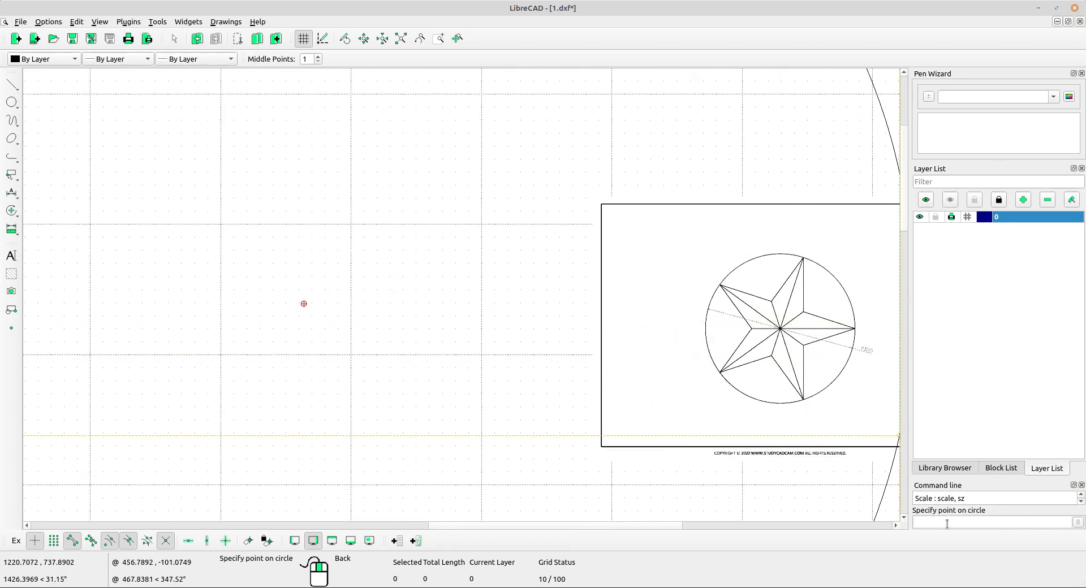
pyautogui.write('50')
pyautogui.press('Return')
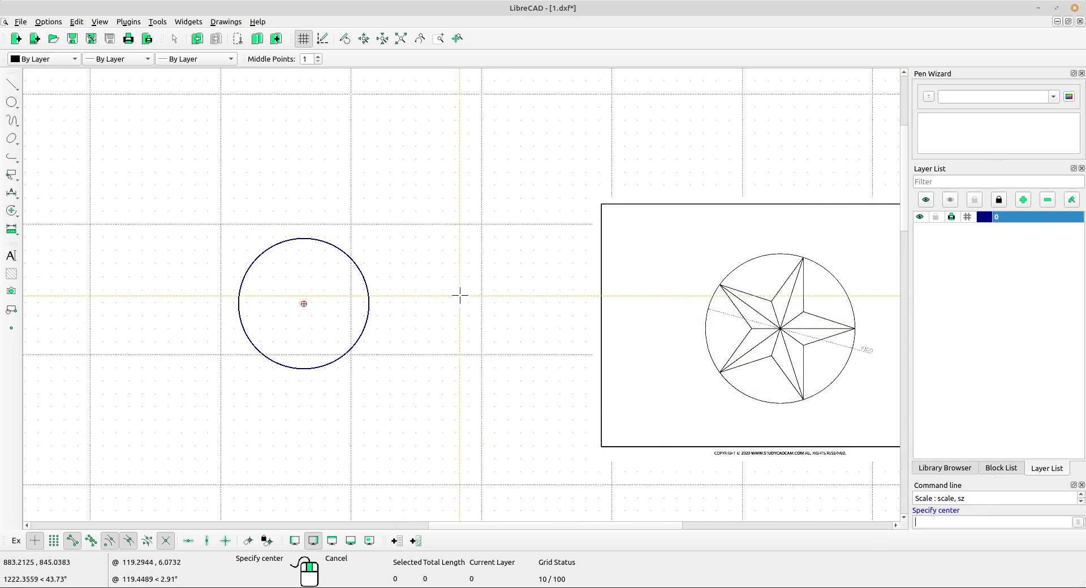
pyautogui.rightClick(466, 265)
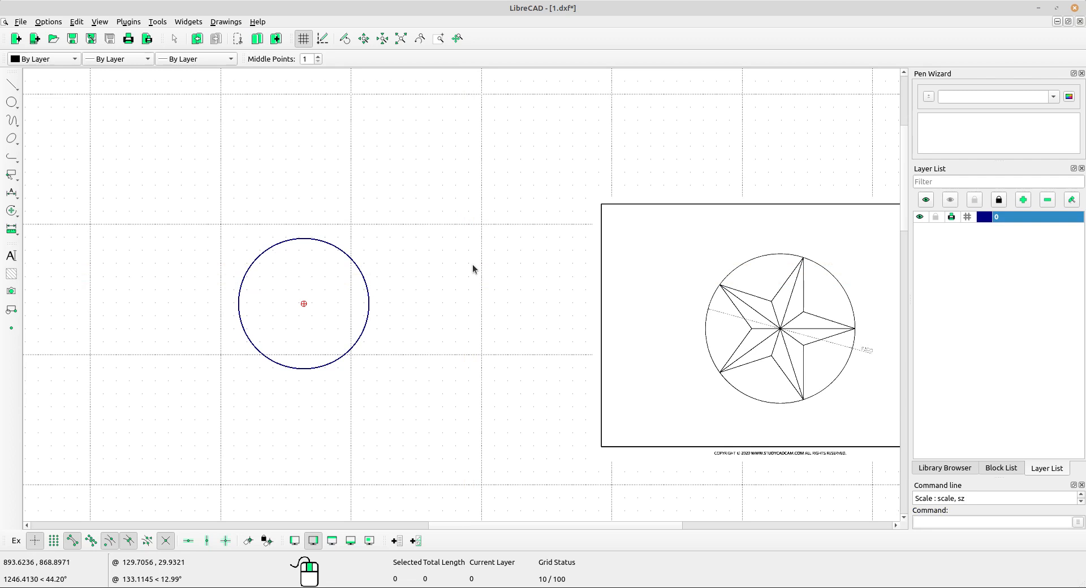
pyautogui.click(416, 172)
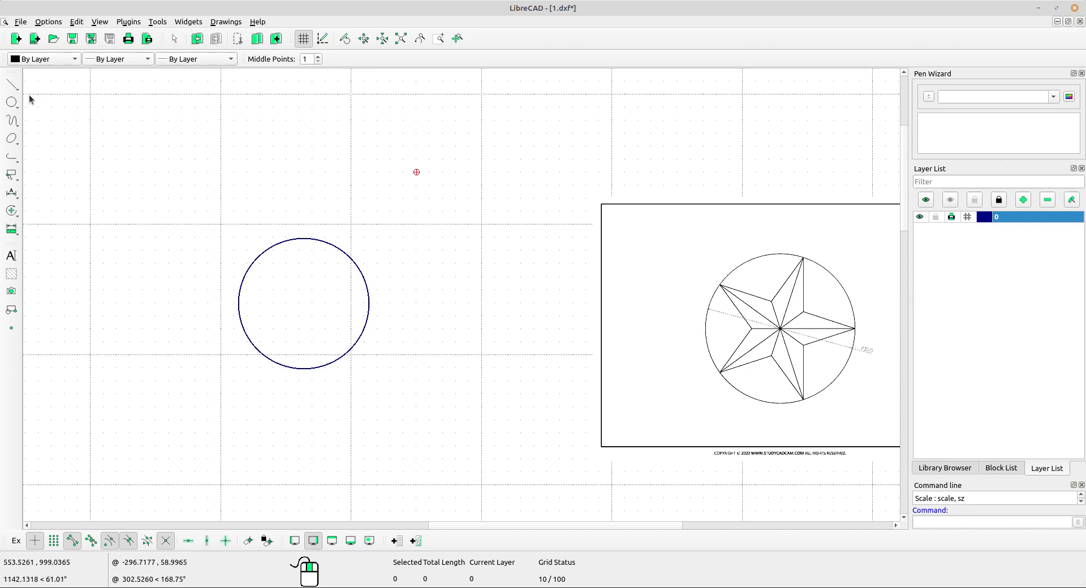
# Start a polygon defined by centre and corner, with the number of sides set to 5.
pyautogui.click(13, 90)
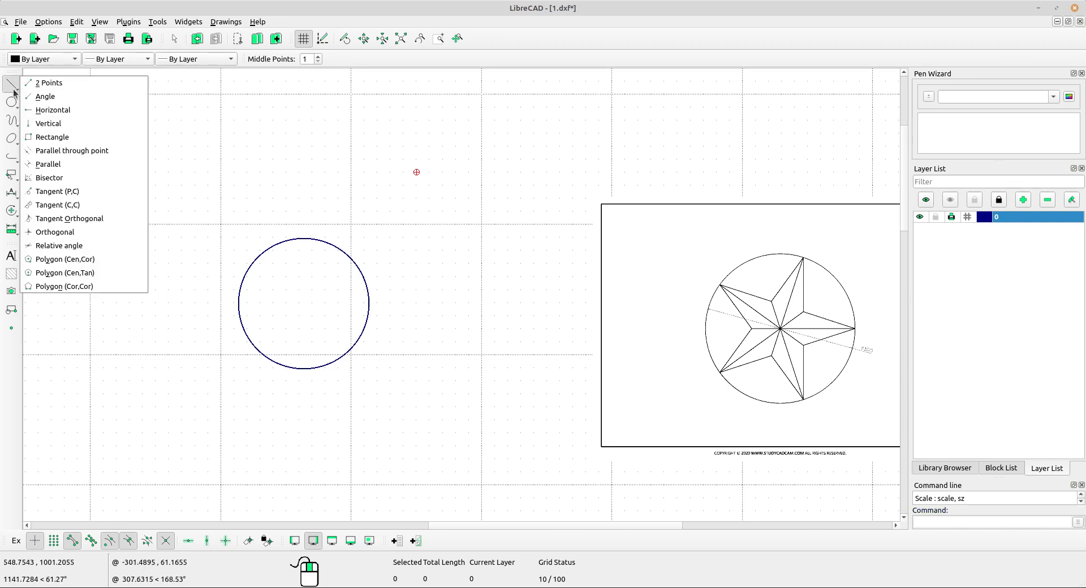
pyautogui.click(90, 262)
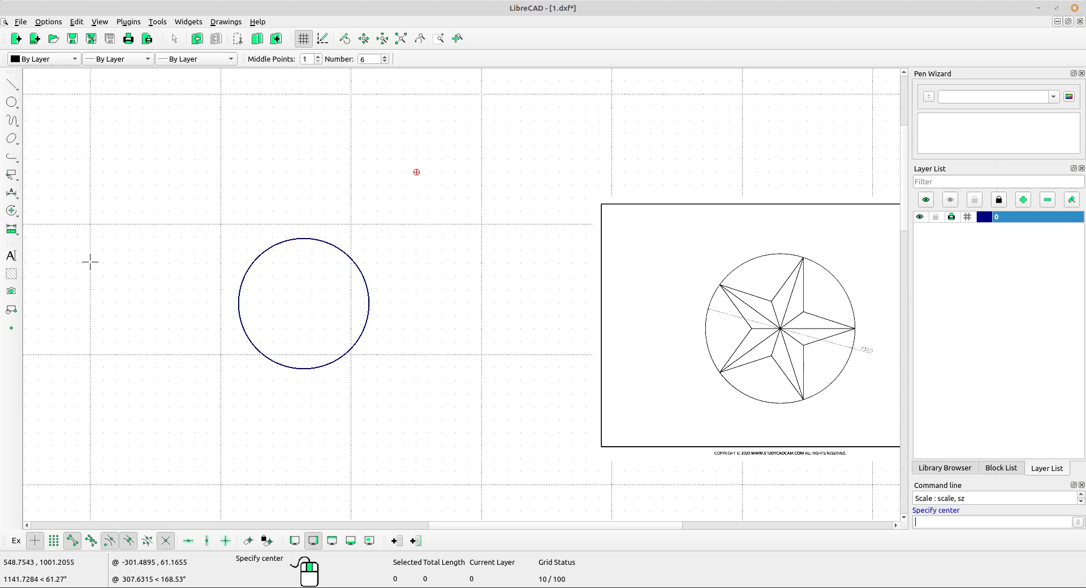
pyautogui.doubleClick(363, 59)
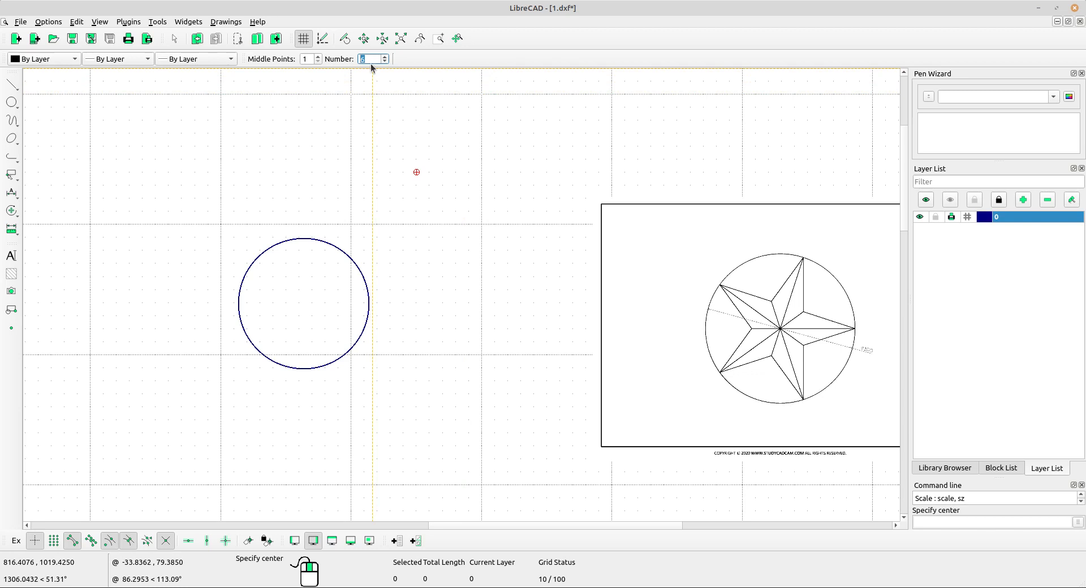
pyautogui.write('5')
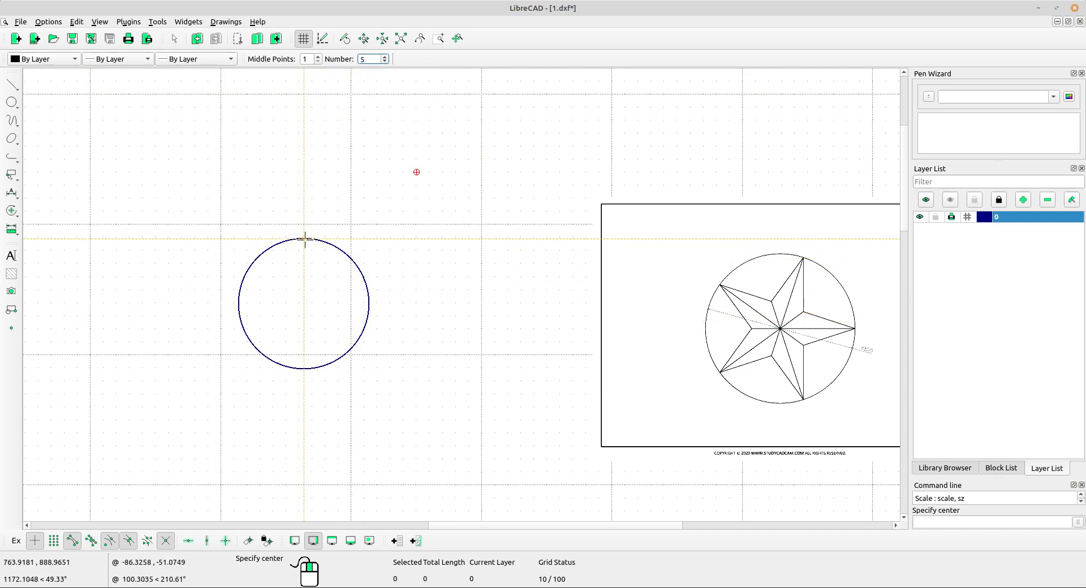
pyautogui.scroll(4, 305, 240)
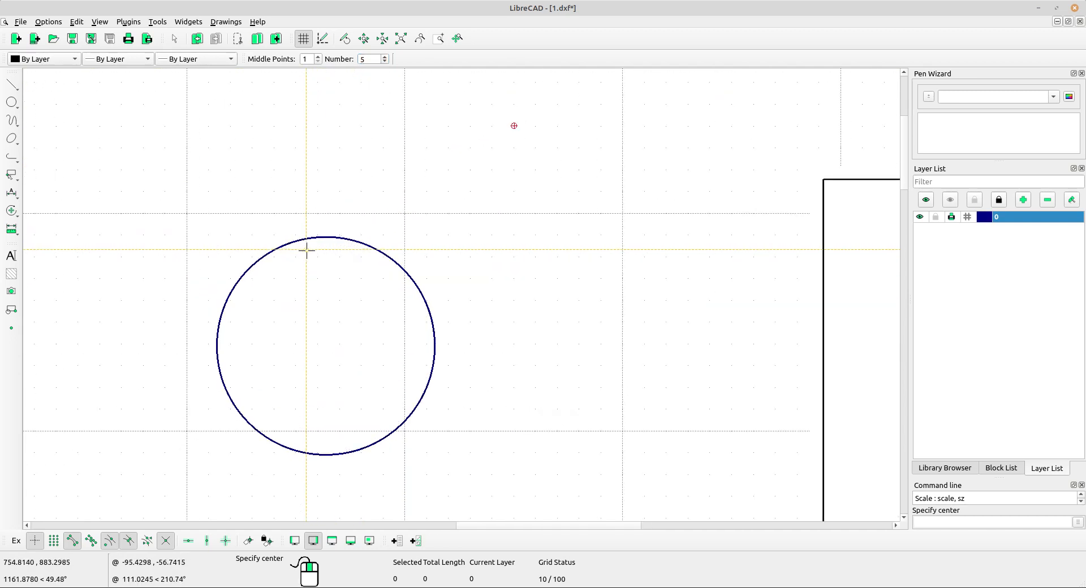
pyautogui.moveTo(307, 252); pyautogui.dragTo(343, 255, button='middle')
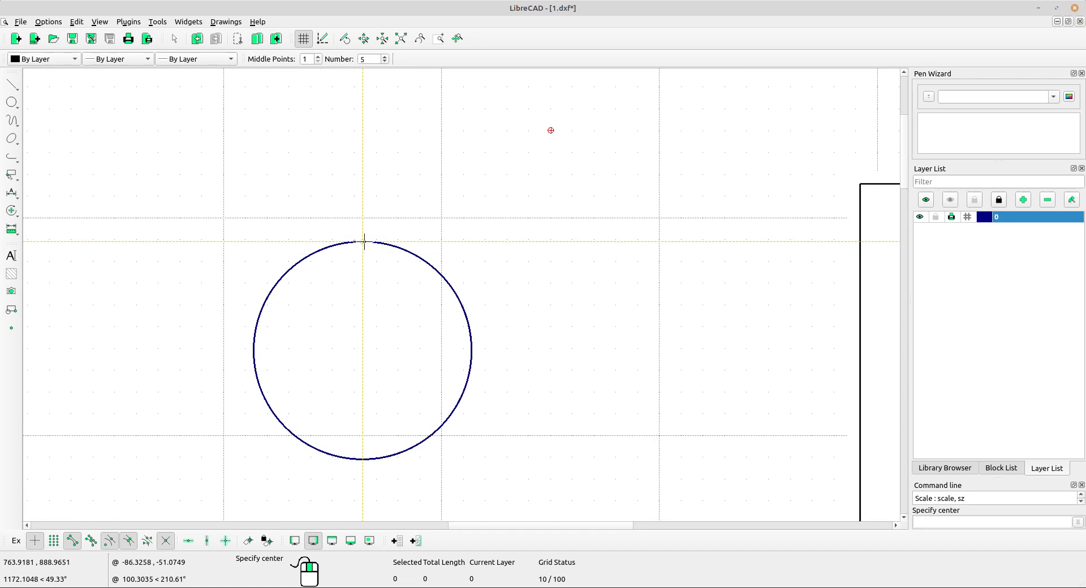
pyautogui.click(365, 242)
pyautogui.scroll(-6, 309, 282)
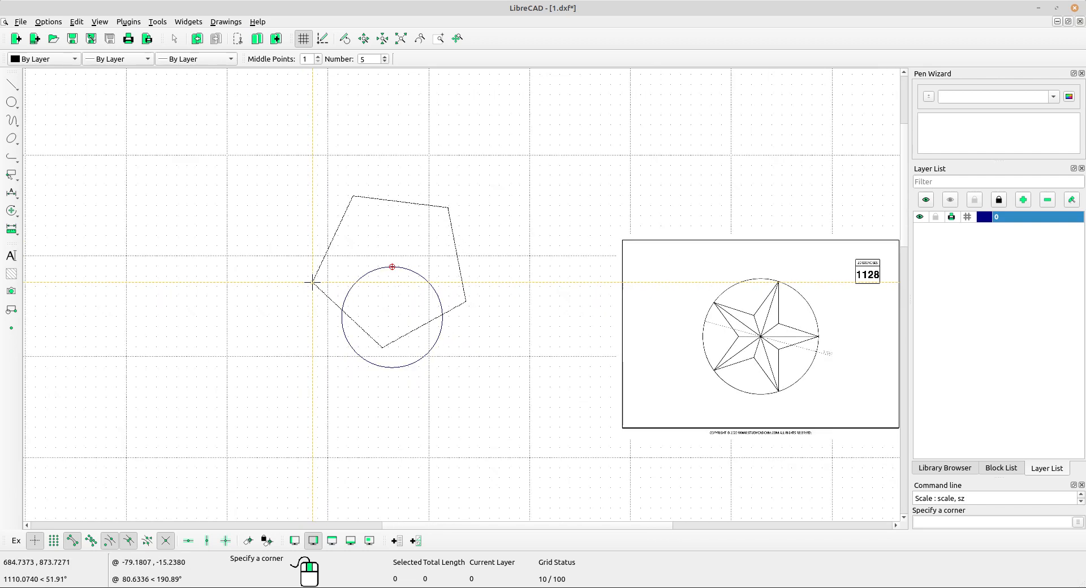
pyautogui.scroll(-2, 312, 282)
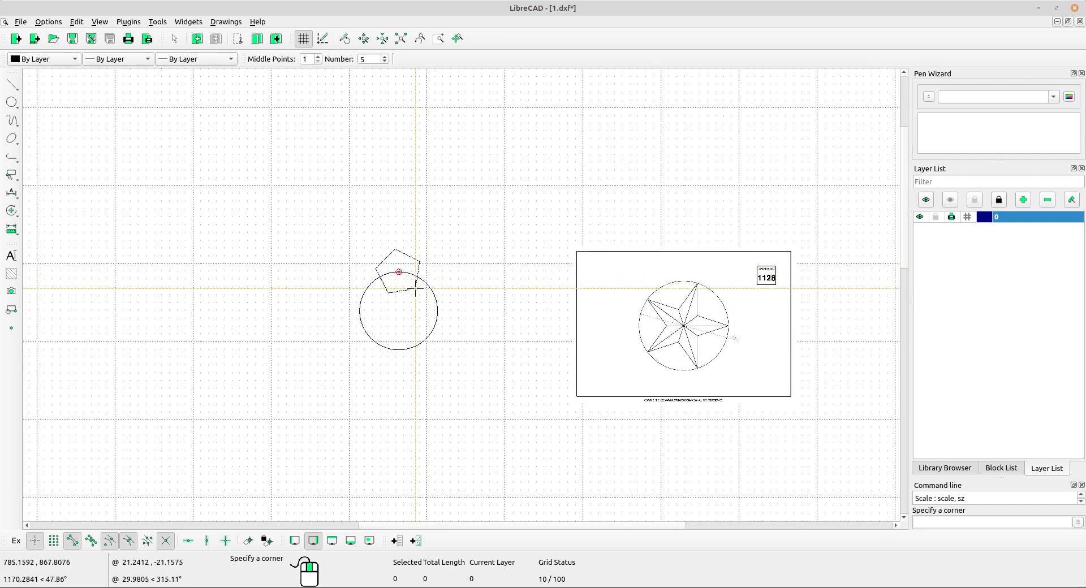
pyautogui.scroll(1, 430, 289)
pyautogui.moveTo(427, 294)
pyautogui.mouseDown(button='middle')
pyautogui.moveTo(384, 311)
pyautogui.moveTo(348, 303)
pyautogui.mouseUp(button='middle')
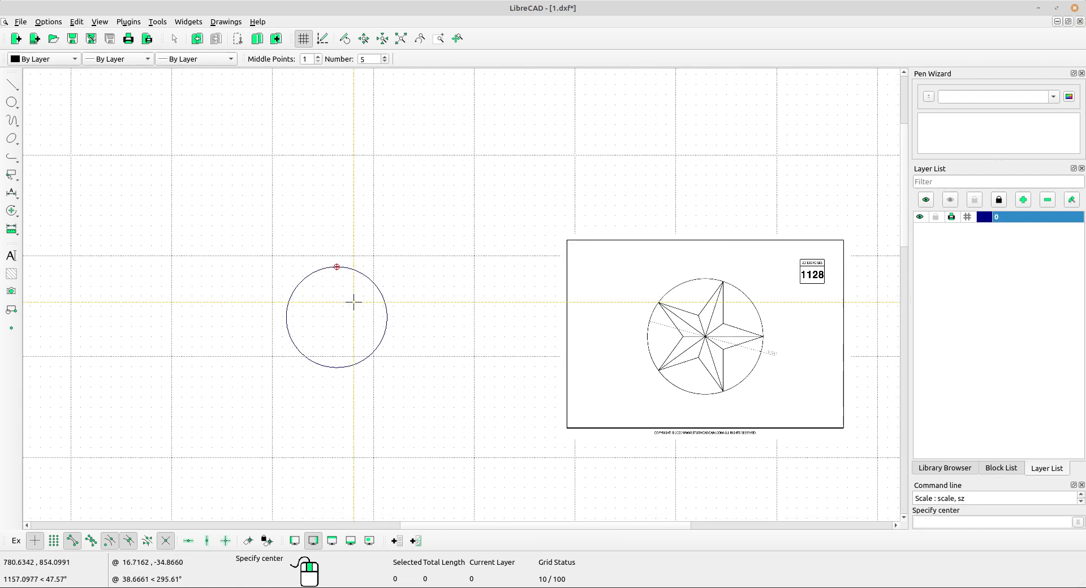
# Inscribe the five-sided polygon in the circle, centred on the circle's centre with one corner at its topmost point, and end the command.
pyautogui.scroll(-2, 376, 301)
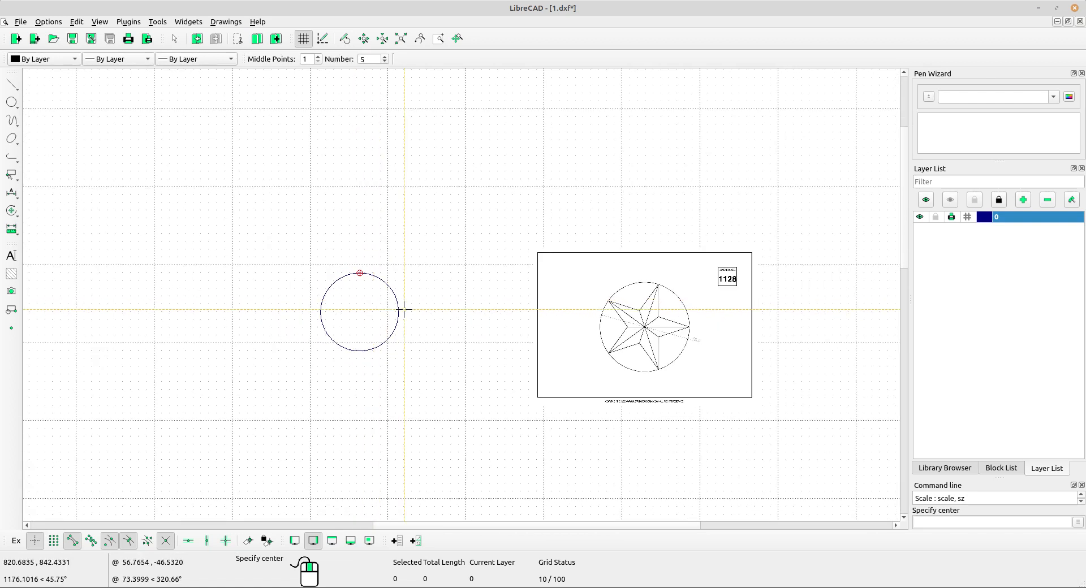
pyautogui.click(358, 311)
pyautogui.scroll(2, 367, 293)
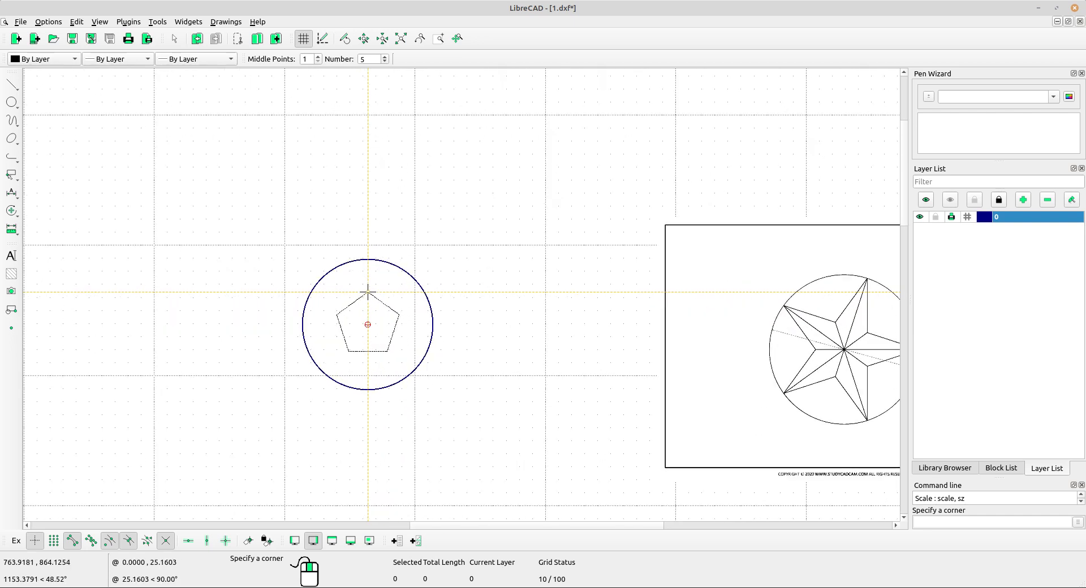
pyautogui.scroll(2, 368, 292)
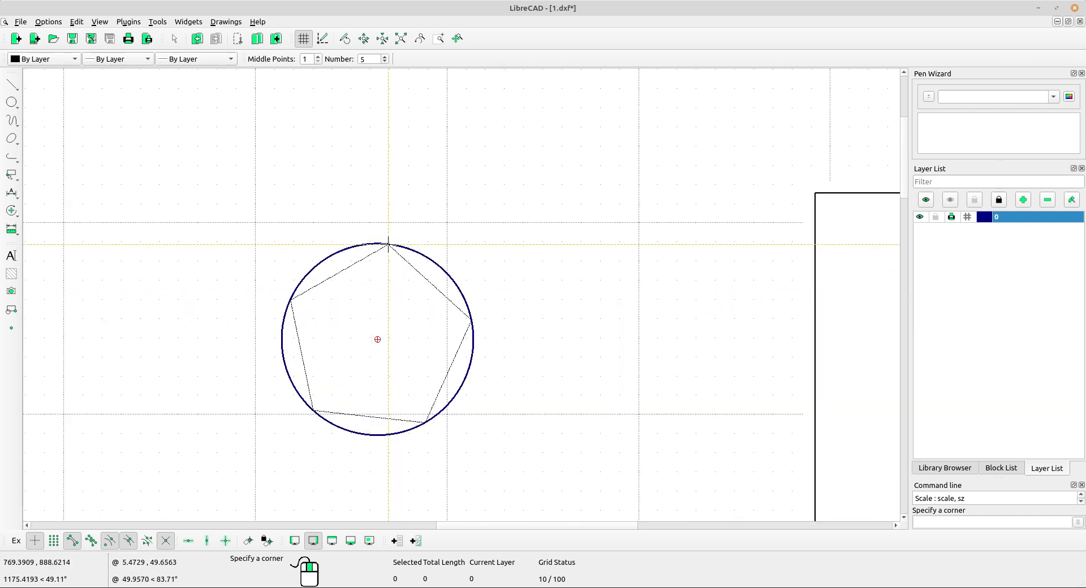
pyautogui.scroll(3, 388, 244)
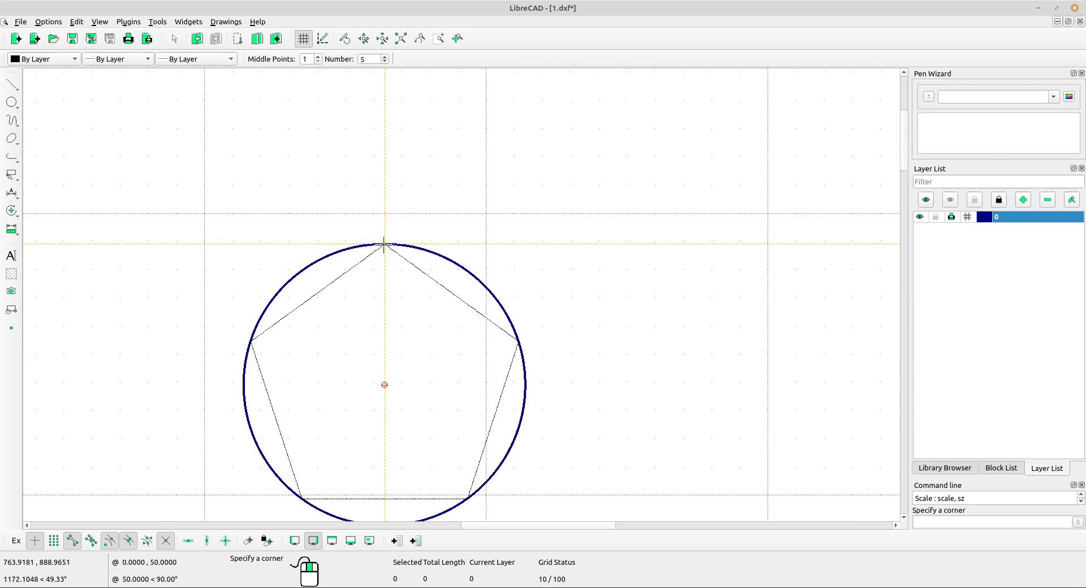
pyautogui.scroll(2, 397, 268)
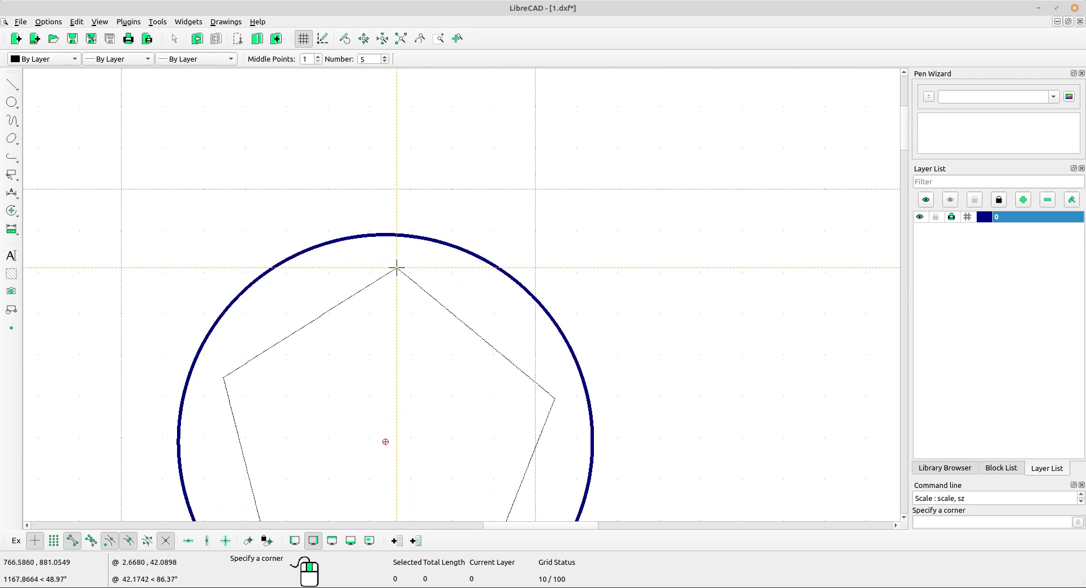
pyautogui.click(387, 234)
pyautogui.scroll(-9, 387, 234)
pyautogui.moveTo(583, 278)
pyautogui.mouseDown(button='middle')
pyautogui.moveTo(545, 277)
pyautogui.moveTo(460, 233)
pyautogui.mouseUp(button='middle')
pyautogui.scroll(-1, 465, 236)
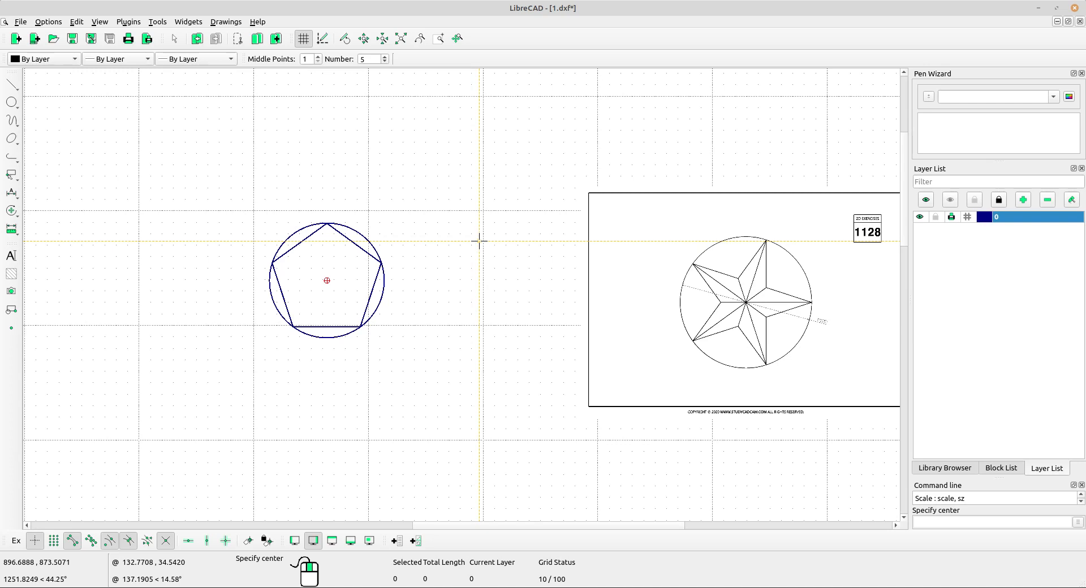
pyautogui.scroll(3, 345, 249)
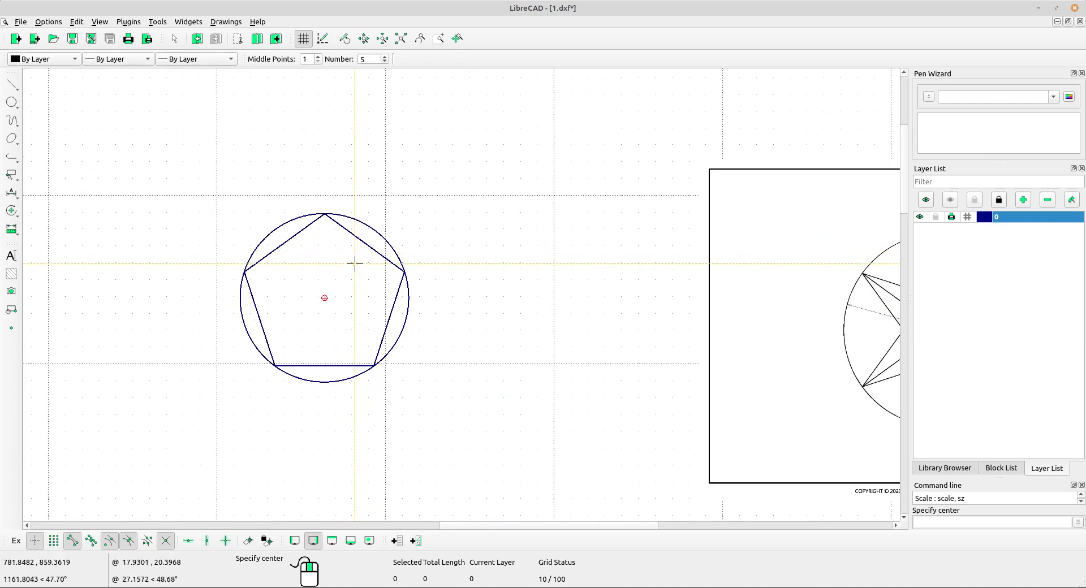
pyautogui.rightClick(334, 265)
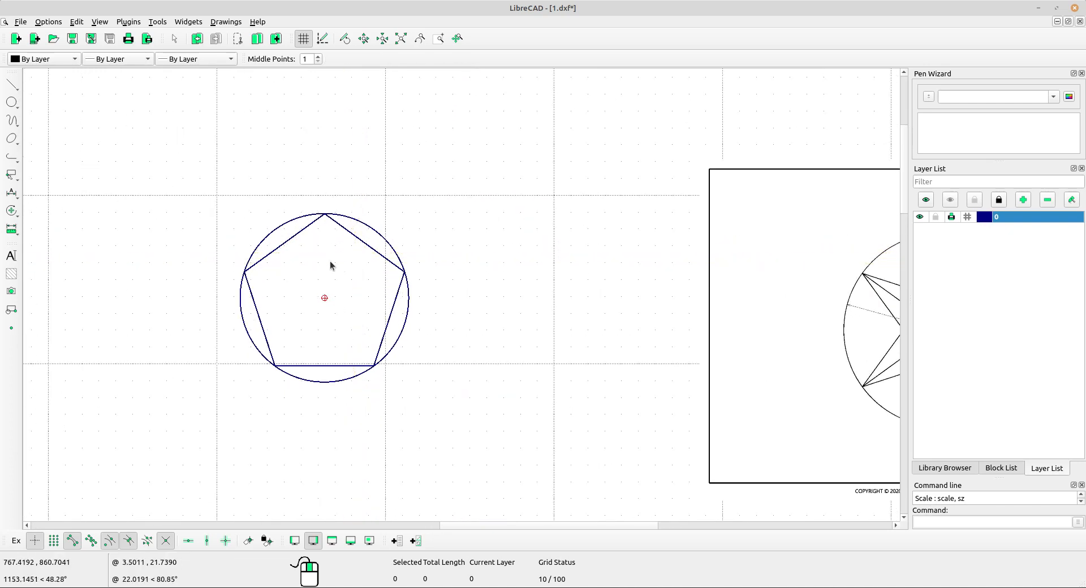
# Draw the five-pointed star with connected two-point lines joining every second pentagon corner, starting and finishing at the topmost corner, and end the command.
pyautogui.click(14, 90)
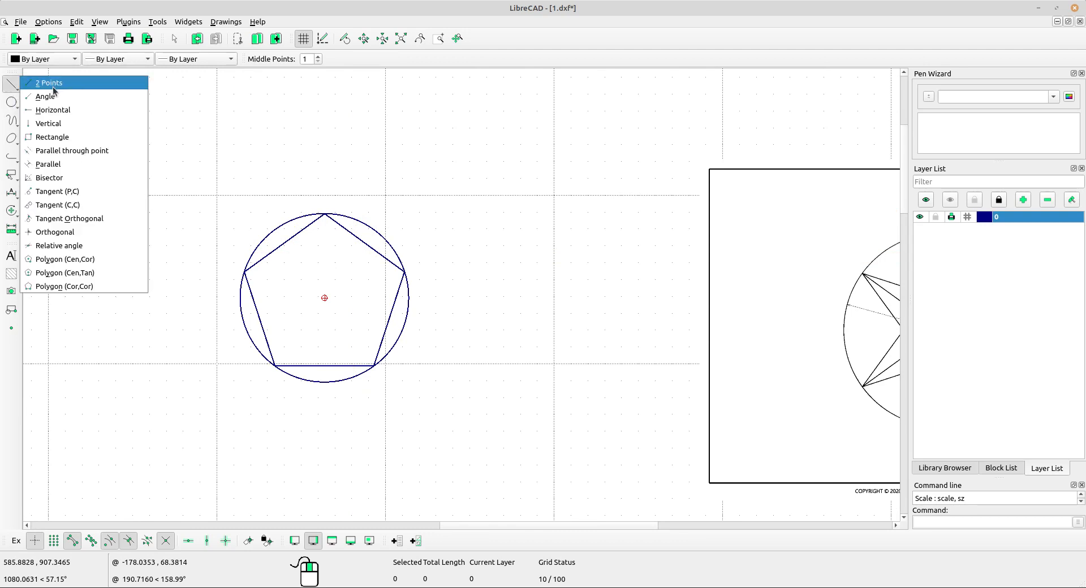
pyautogui.click(66, 84)
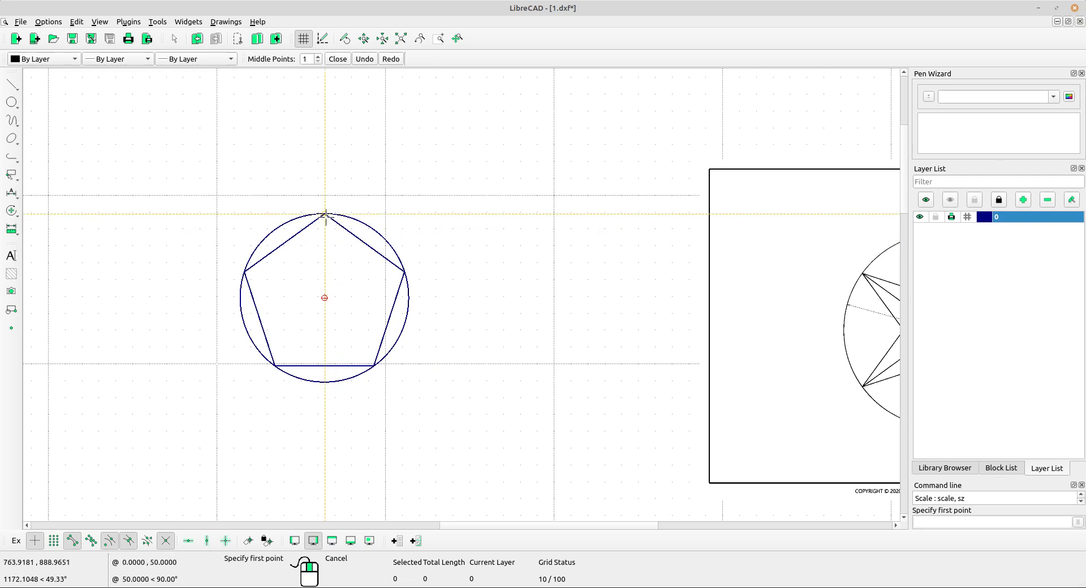
pyautogui.click(324, 297)
pyautogui.click(275, 366)
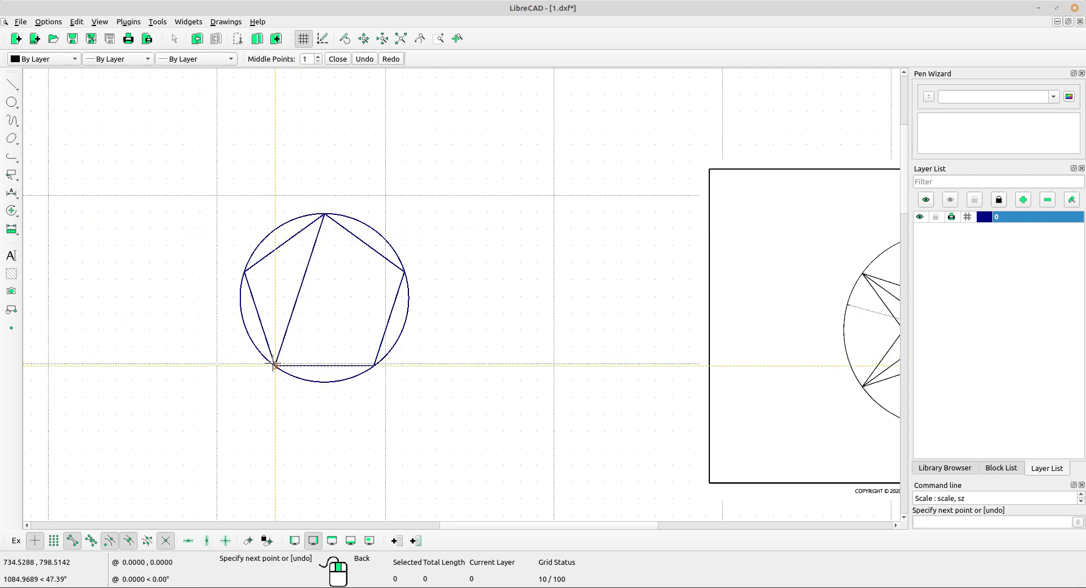
pyautogui.click(405, 272)
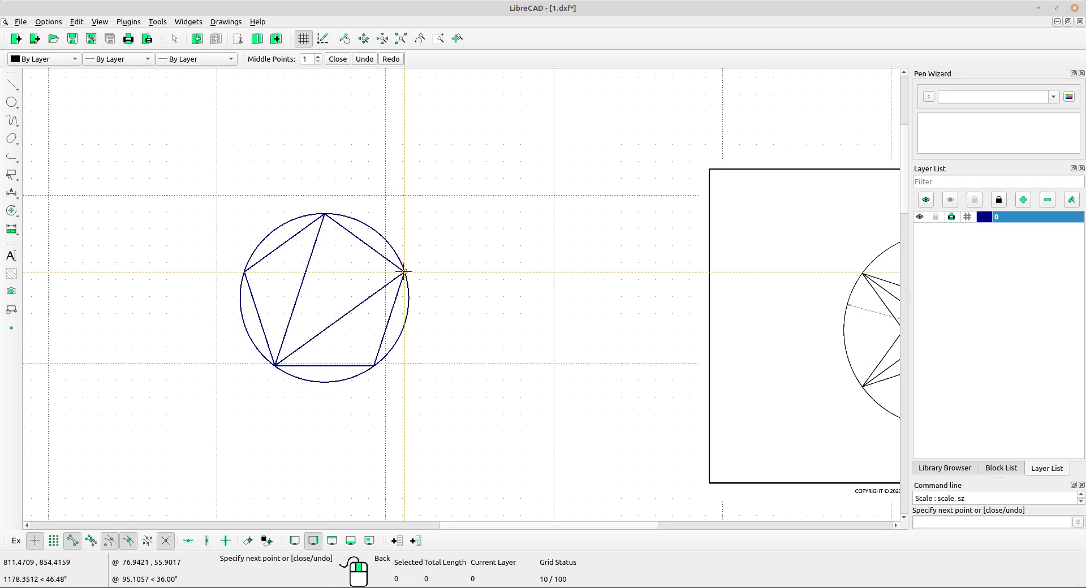
pyautogui.click(243, 272)
pyautogui.click(374, 366)
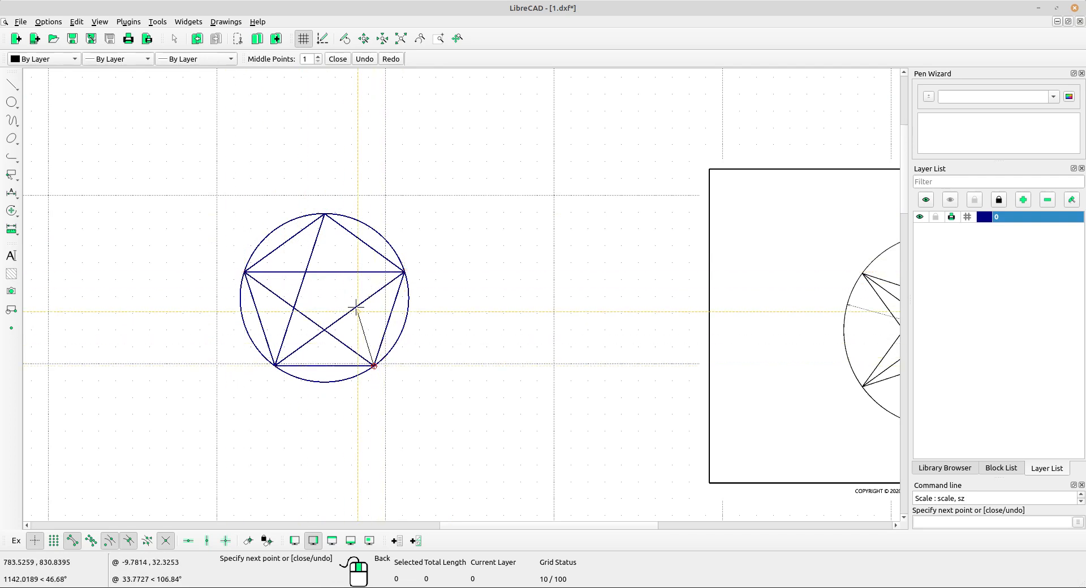
pyautogui.click(325, 215)
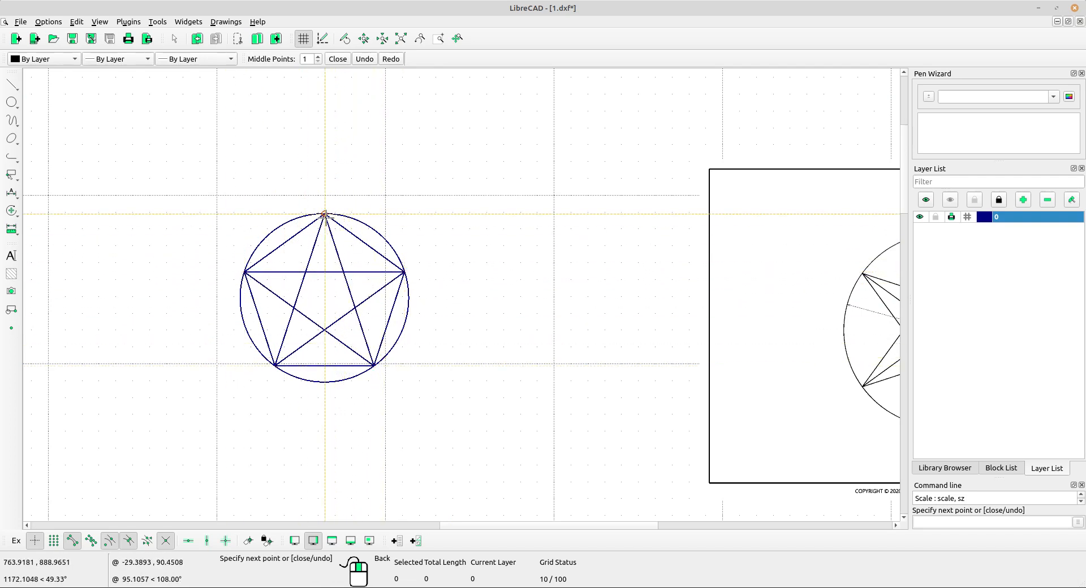
pyautogui.scroll(-2, 424, 283)
pyautogui.scroll(3, 385, 272)
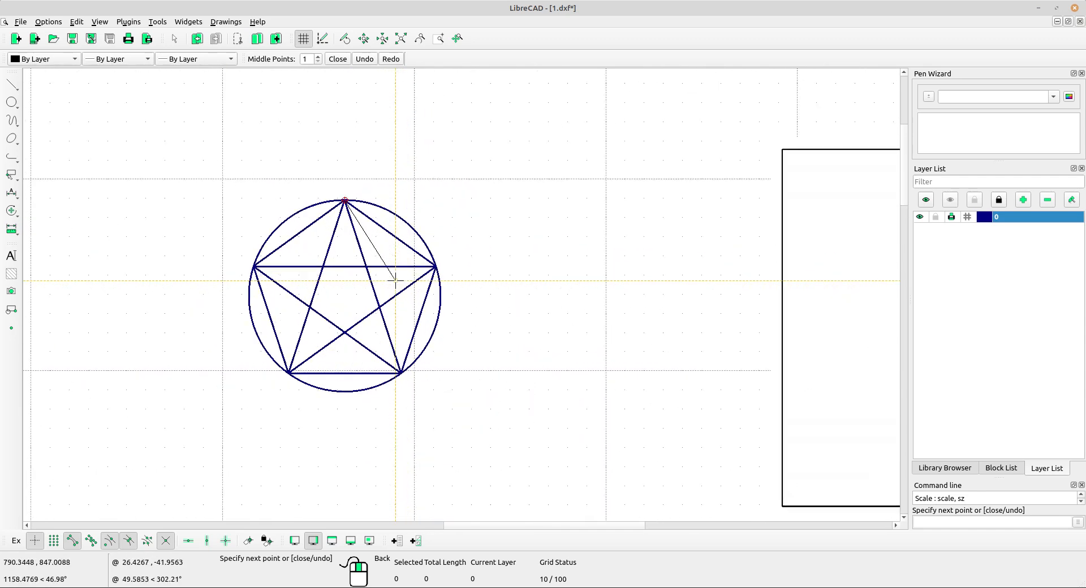
pyautogui.moveTo(478, 340); pyautogui.dragTo(453, 320, button='middle')
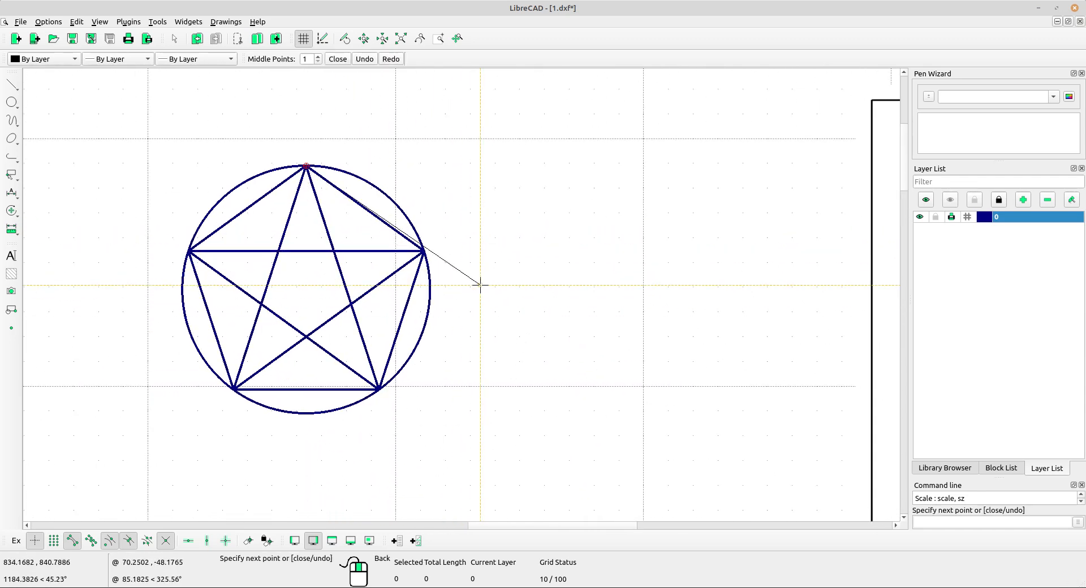
pyautogui.rightClick(485, 203)
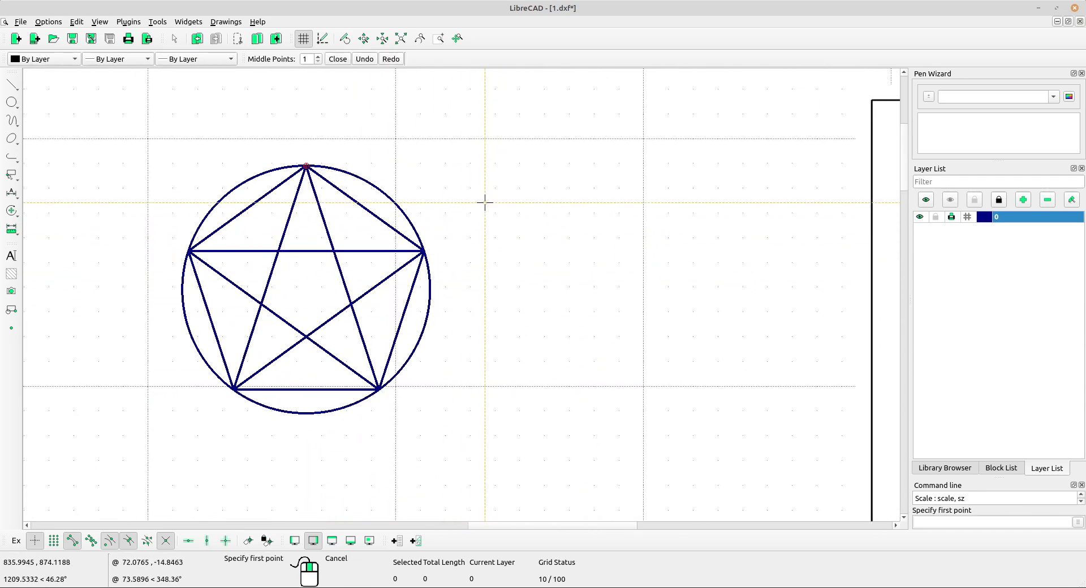
pyautogui.rightClick(402, 195)
# Delete the five outer sides of the pentagon, keeping the star and the circle.
pyautogui.click(344, 218)
pyautogui.click(269, 199)
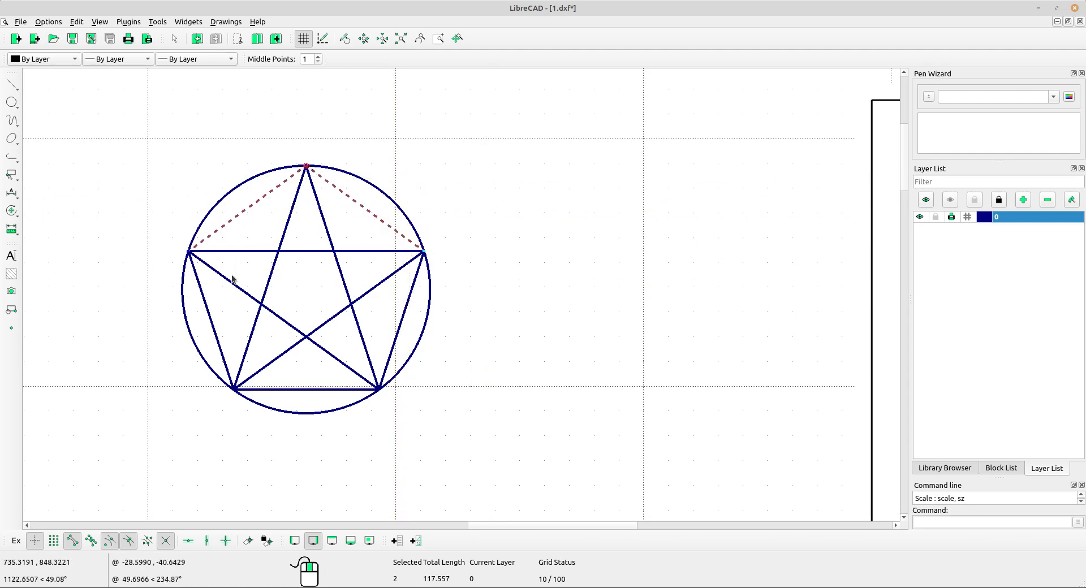
pyautogui.click(210, 305)
pyautogui.click(401, 328)
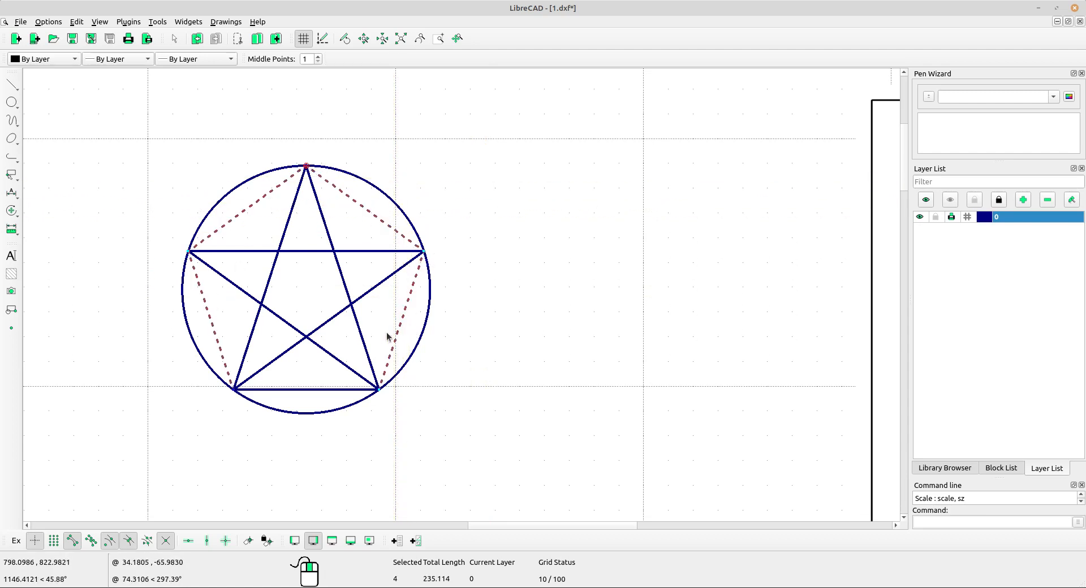
pyautogui.click(336, 389)
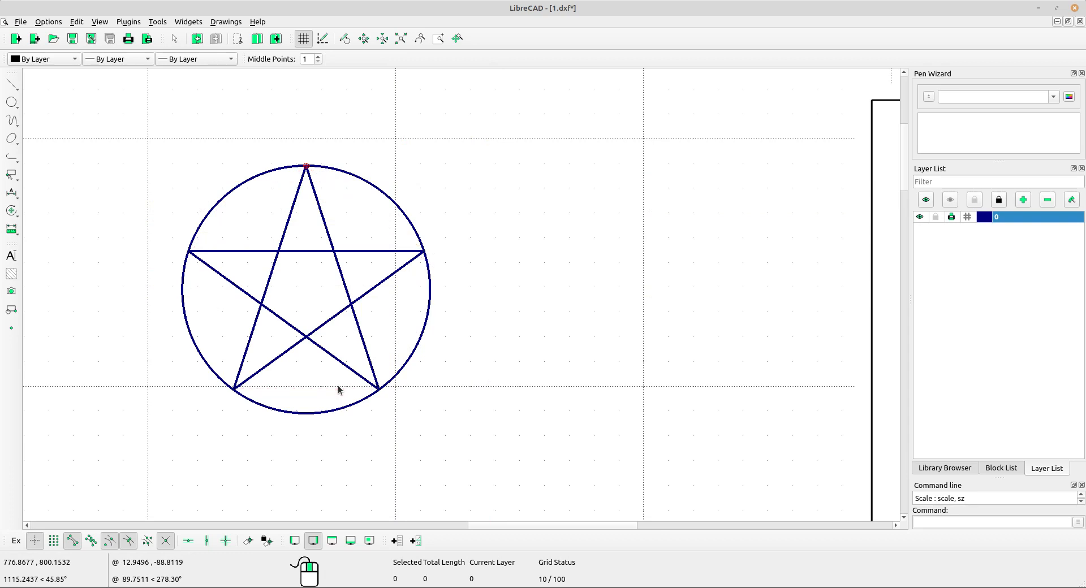
# Draw a two-point line from the star's top tip straight down to the opposite inner intersection.
pyautogui.scroll(-5, 407, 339)
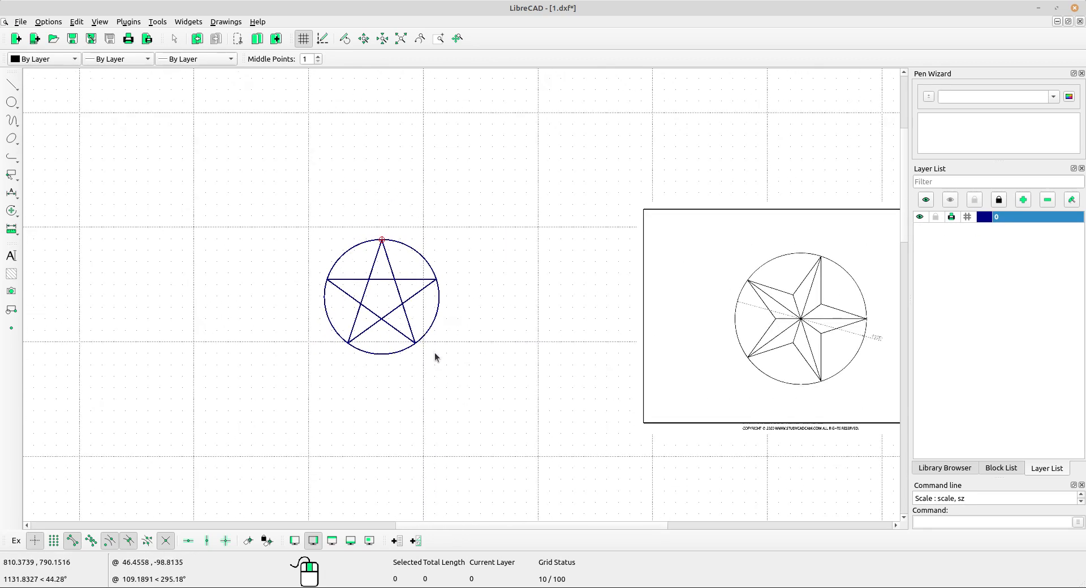
pyautogui.scroll(3, 436, 352)
pyautogui.moveTo(443, 358); pyautogui.dragTo(338, 391, button='middle')
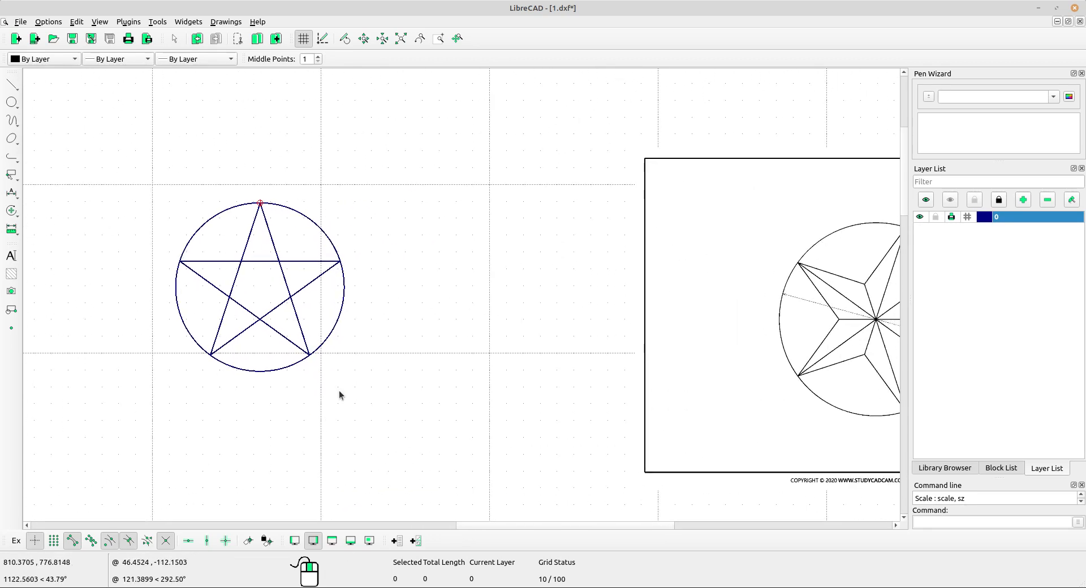
pyautogui.scroll(-1, 340, 385)
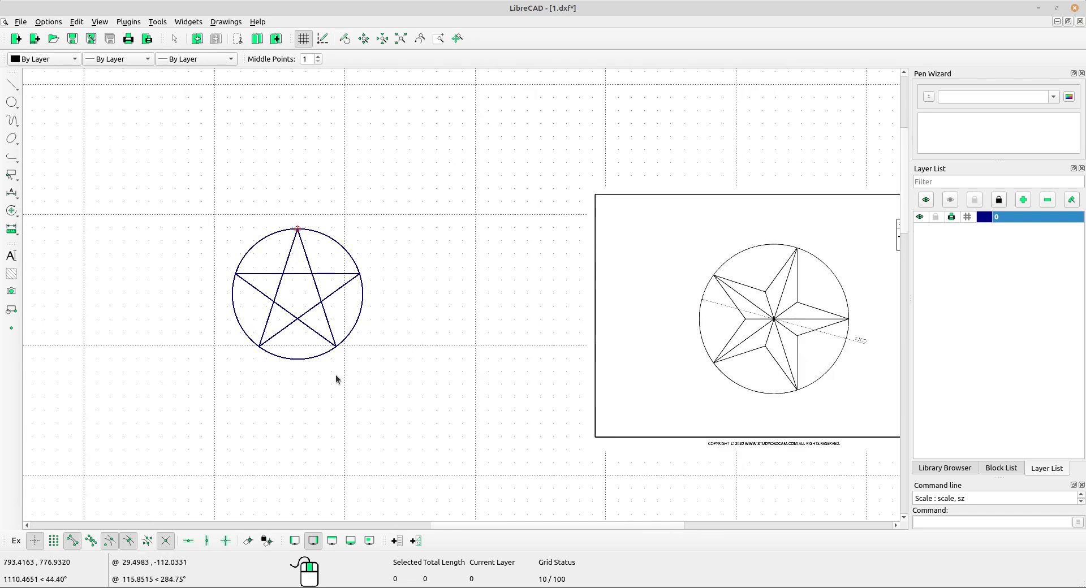
pyautogui.click(19, 81)
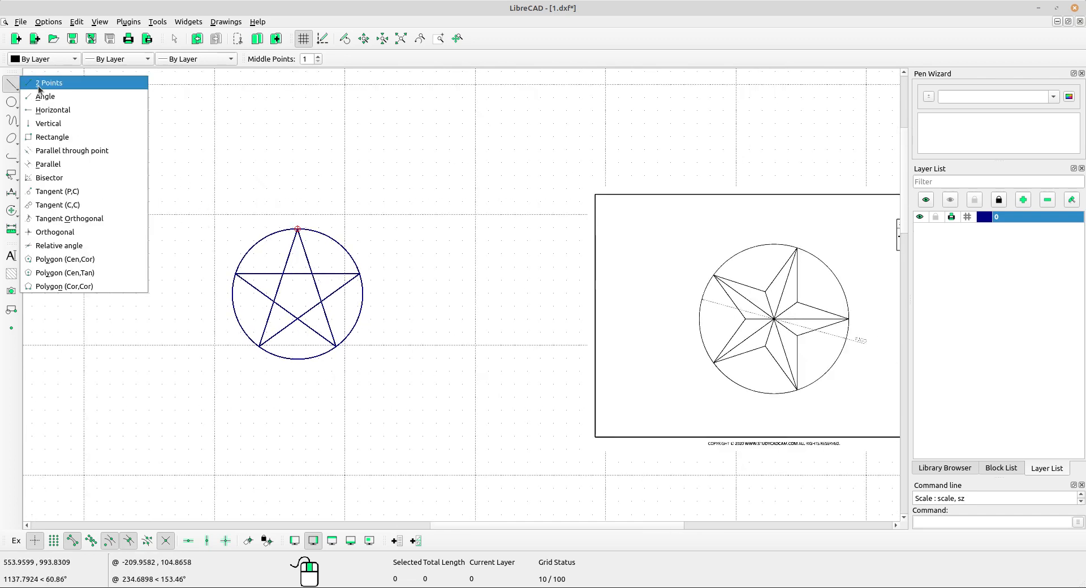
pyautogui.click(50, 85)
pyautogui.scroll(1, 381, 288)
pyautogui.moveTo(381, 289); pyautogui.dragTo(283, 279, button='middle')
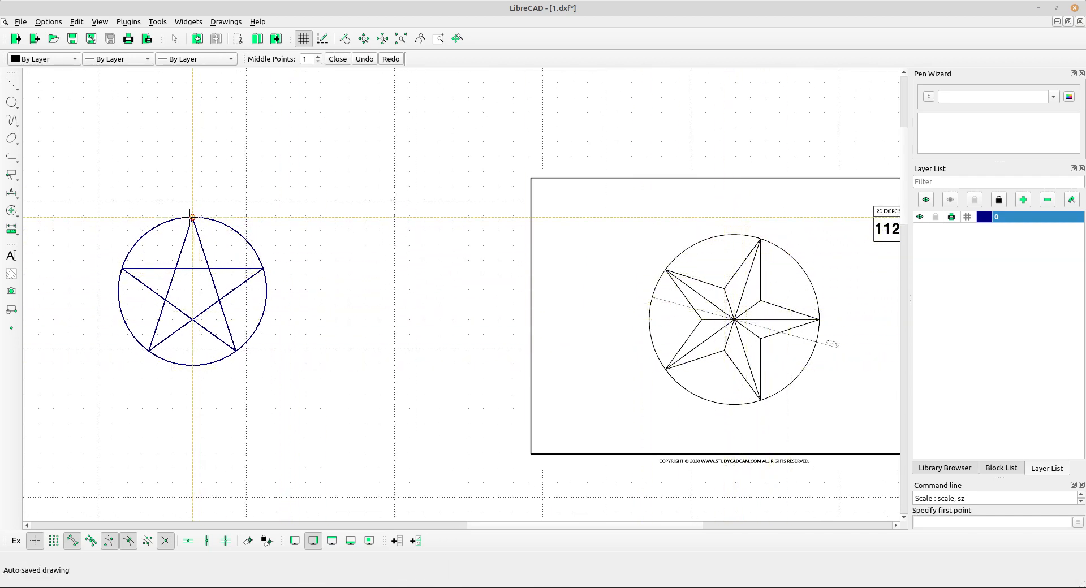
pyautogui.click(193, 216)
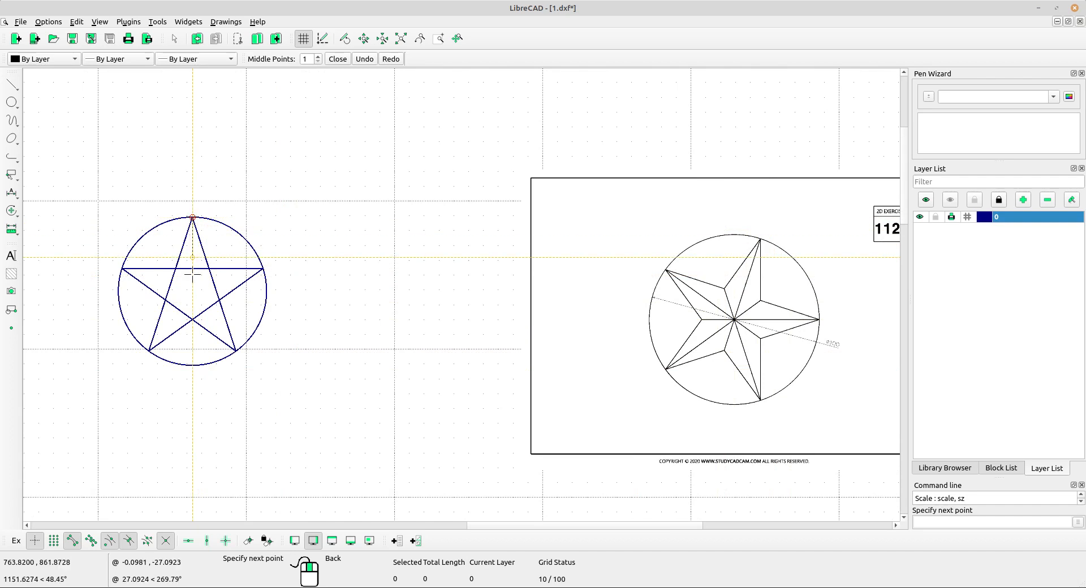
pyautogui.click(193, 320)
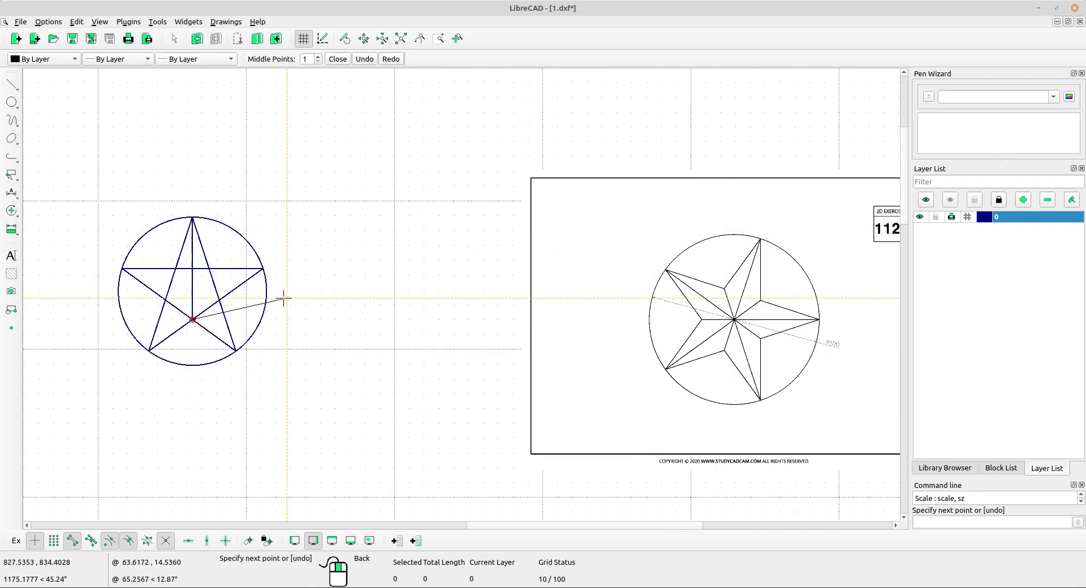
pyautogui.rightClick(223, 253)
# Draw separate lines from the star's upper-left and lower-left tips to their opposite inner intersections.
pyautogui.scroll(2, 224, 293)
pyautogui.moveTo(222, 295); pyautogui.dragTo(171, 267, button='middle')
pyautogui.click(68, 241)
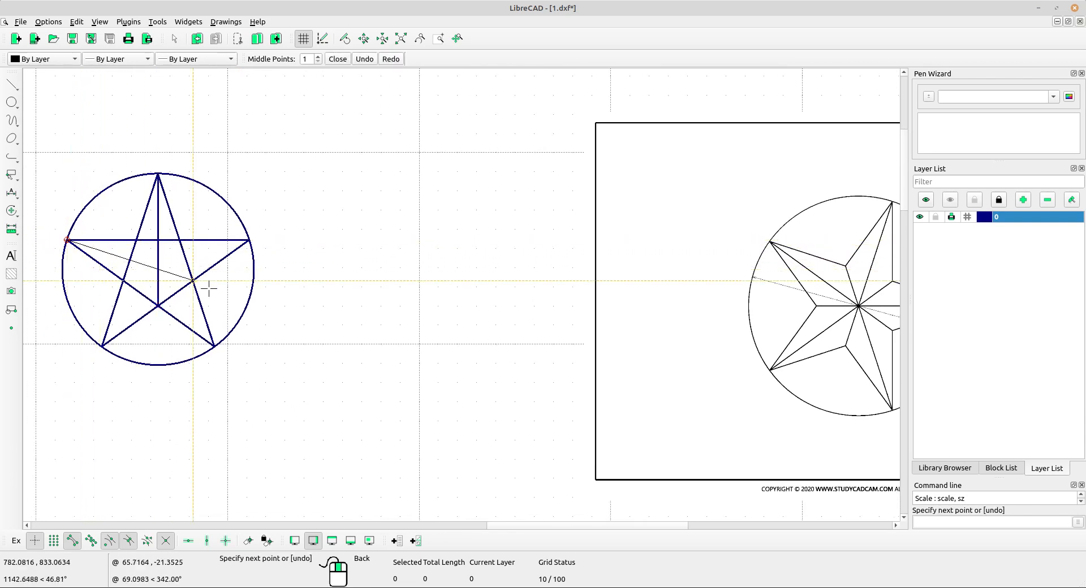
pyautogui.click(196, 282)
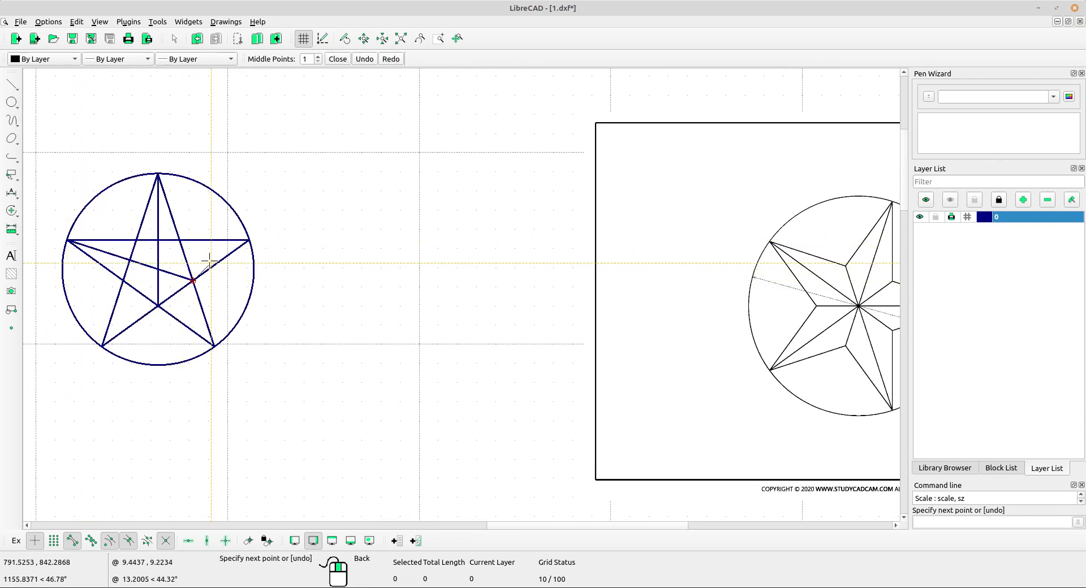
pyautogui.rightClick(210, 262)
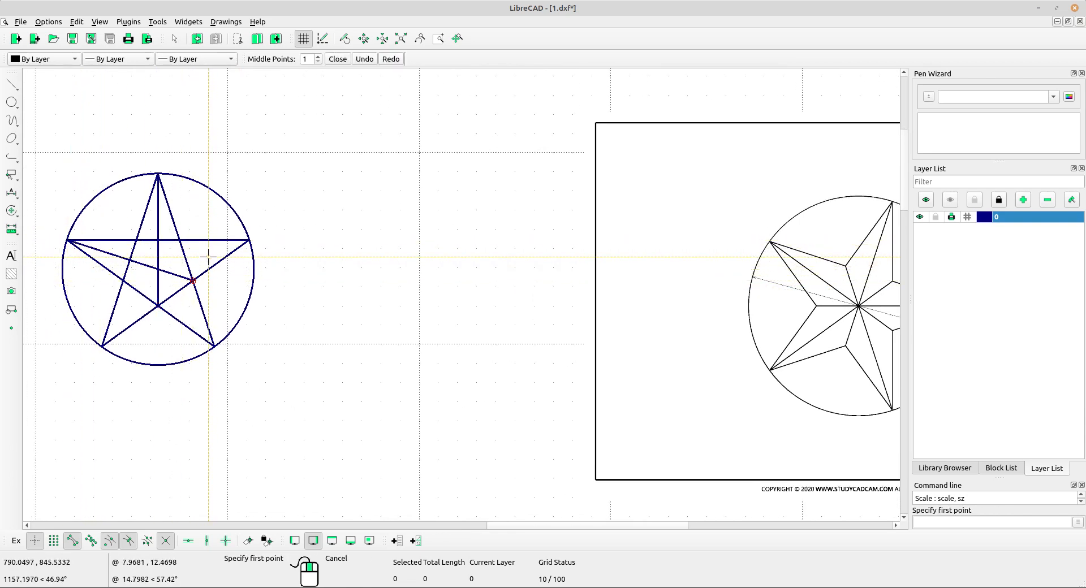
pyautogui.click(102, 345)
pyautogui.click(179, 240)
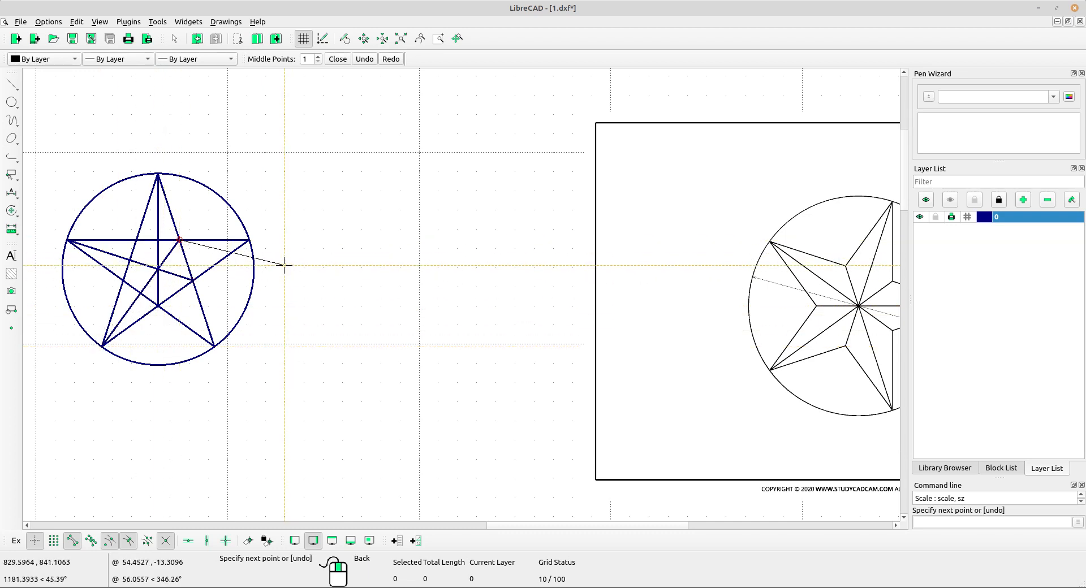
pyautogui.rightClick(275, 259)
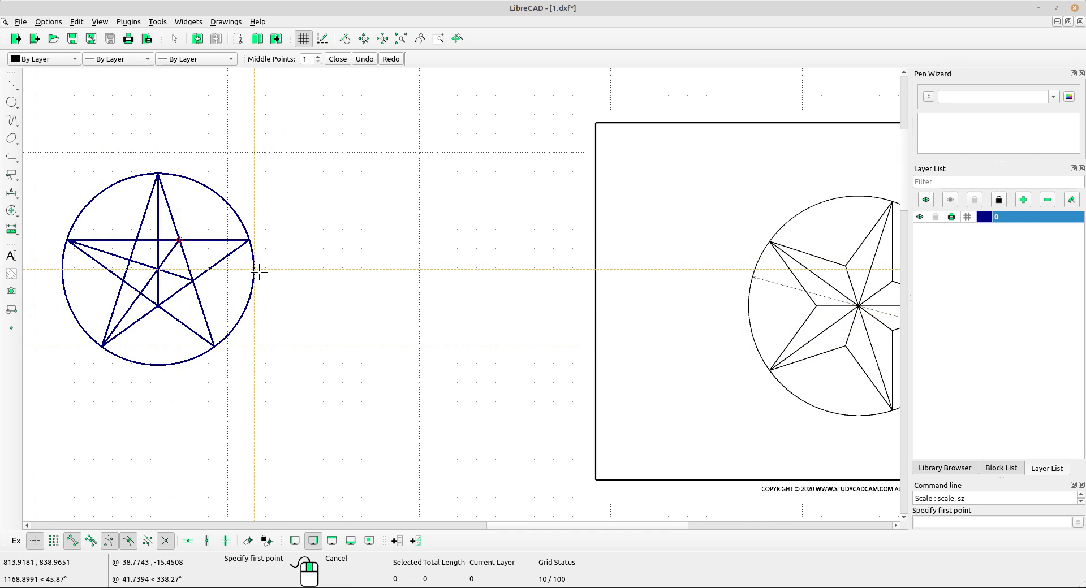
# Draw separate lines from the star's lower-right and upper-right tips to the circle's centre.
pyautogui.click(214, 346)
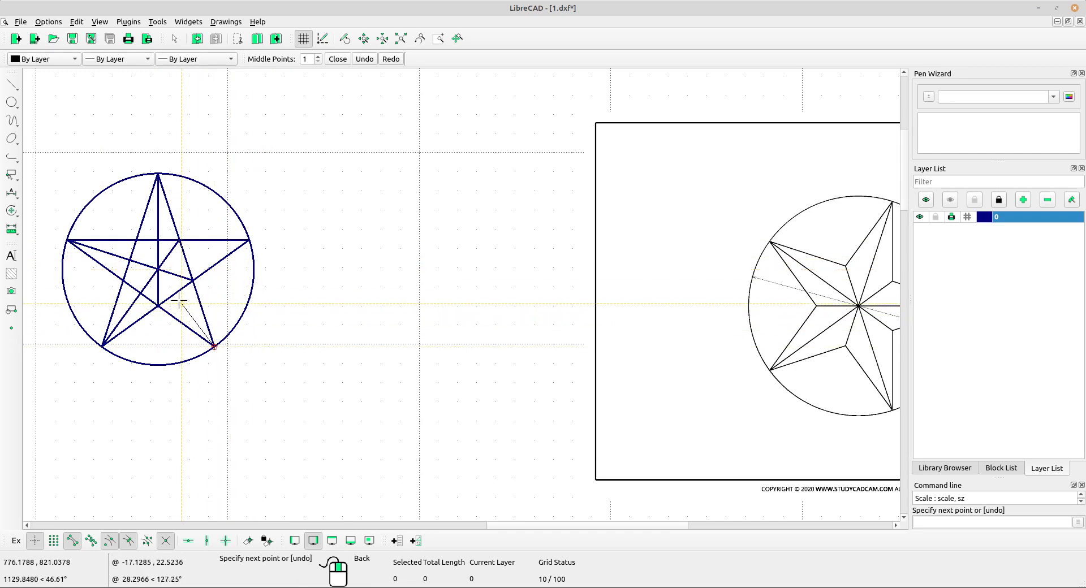
pyautogui.rightClick(240, 244)
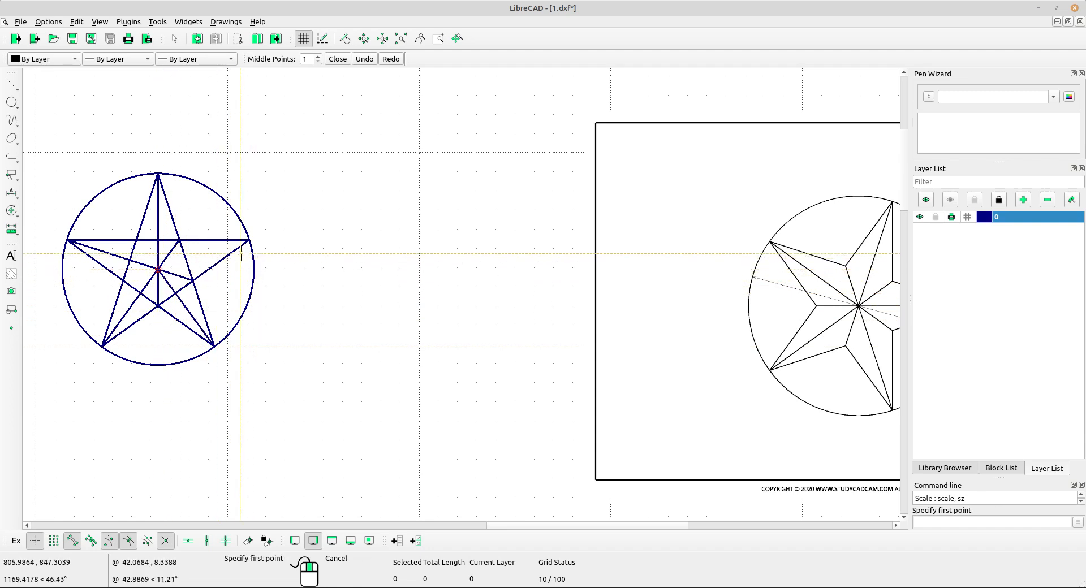
pyautogui.click(250, 240)
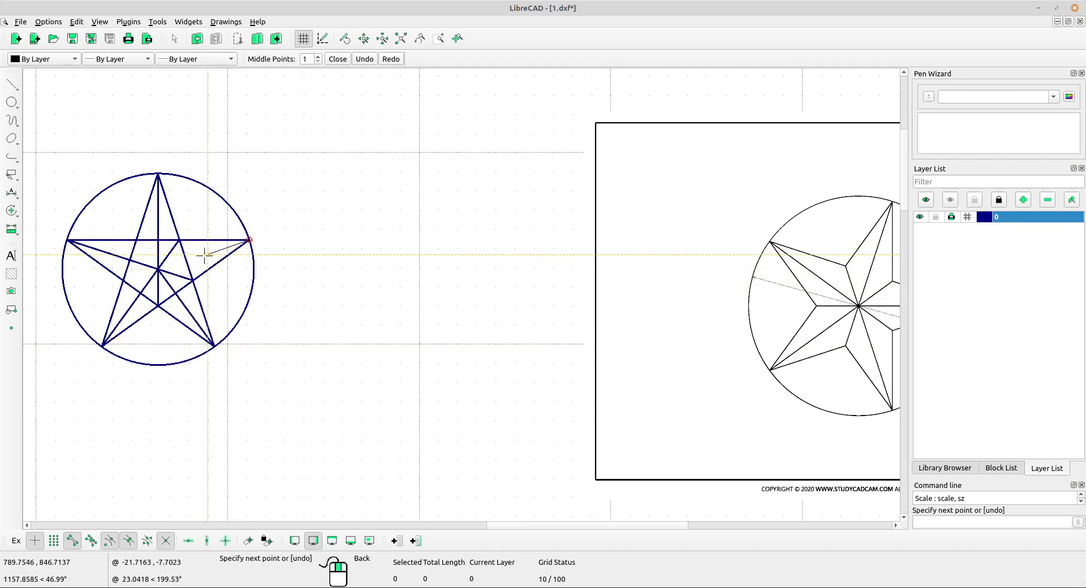
pyautogui.click(159, 269)
pyautogui.rightClick(308, 308)
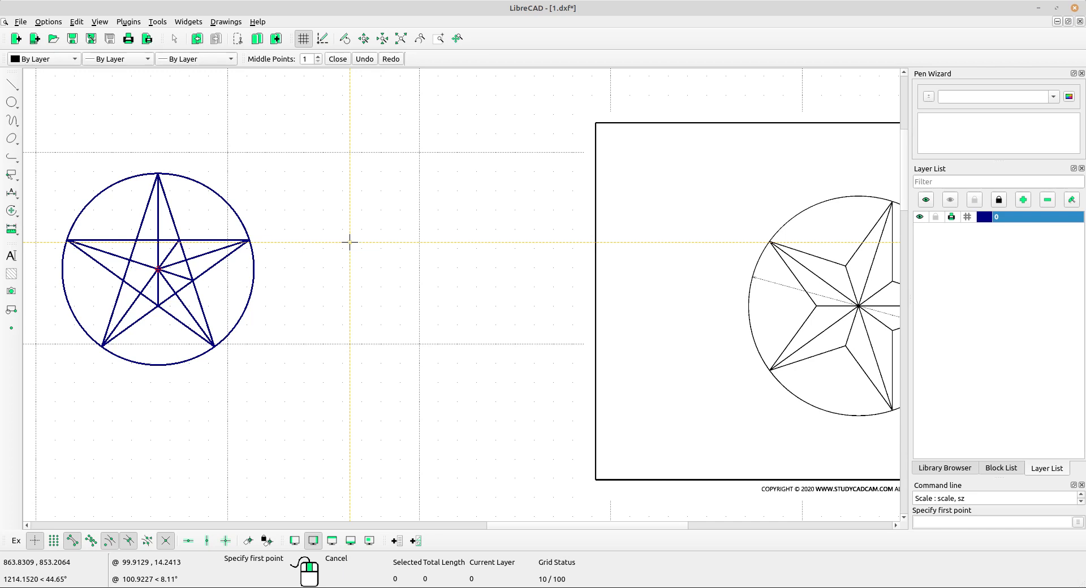
# Draw lines from the star's two left inner intersections to the circle's centre and end the line command.
pyautogui.scroll(2, 164, 252)
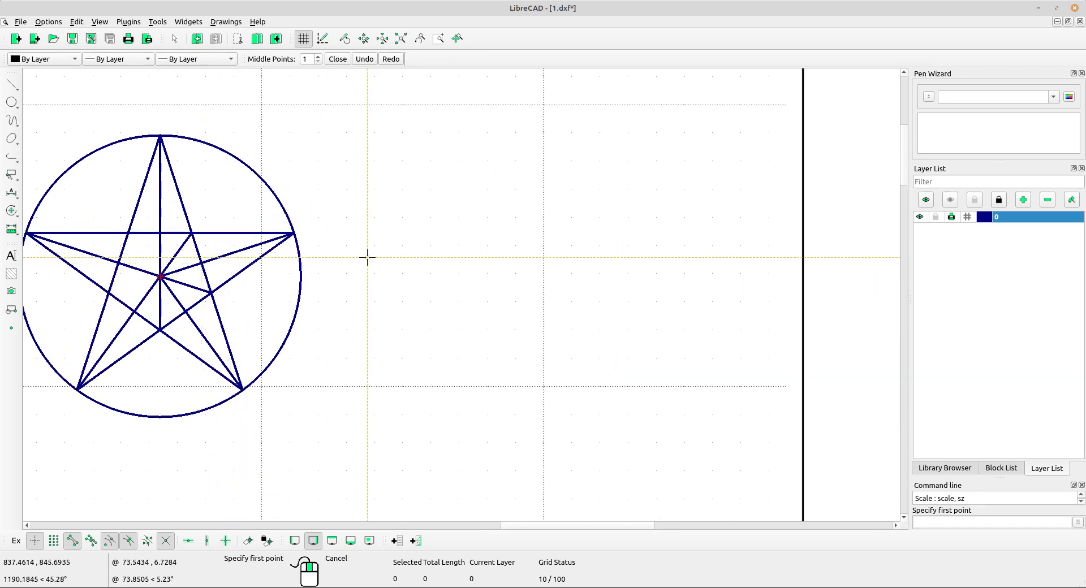
pyautogui.scroll(2, 142, 272)
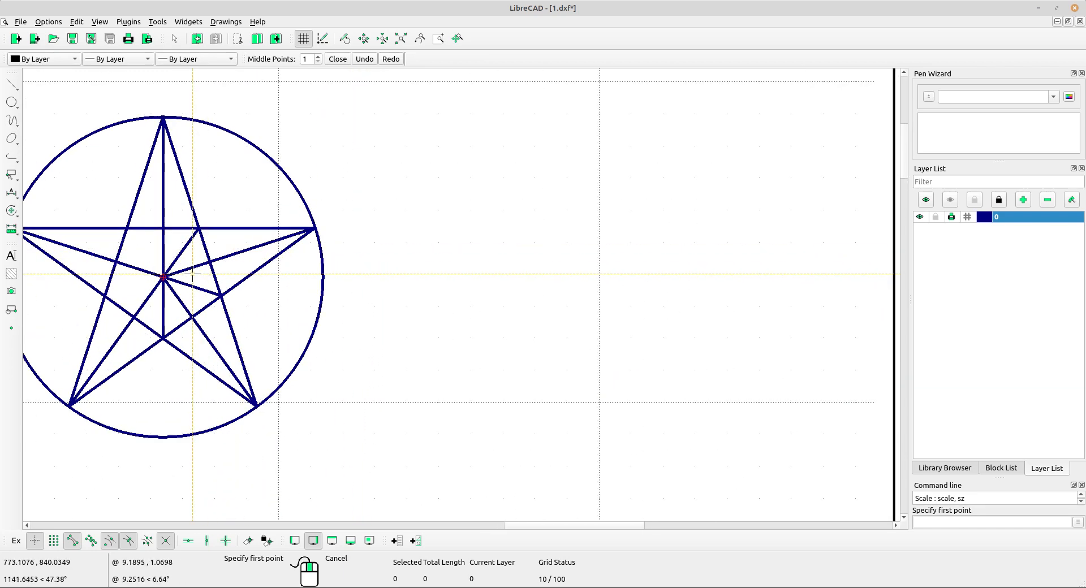
pyautogui.click(99, 298)
pyautogui.click(167, 279)
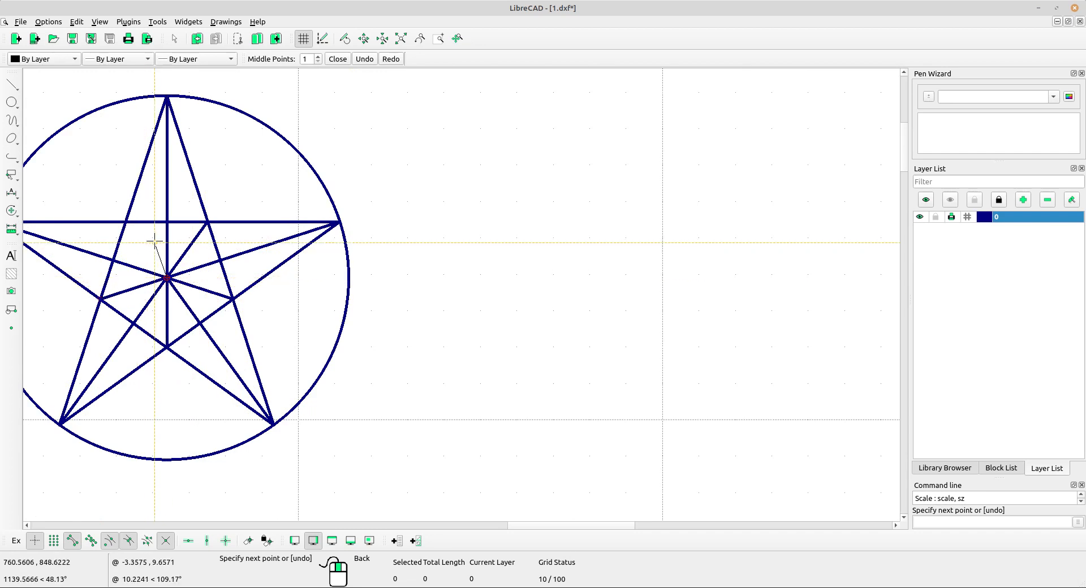
pyautogui.rightClick(151, 237)
pyautogui.click(126, 222)
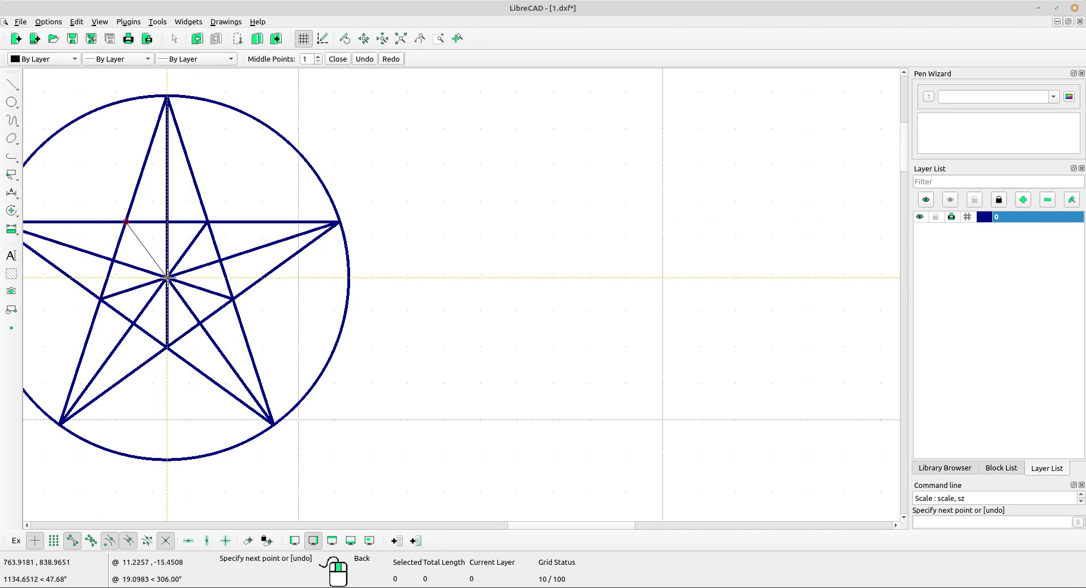
pyautogui.scroll(-2, 436, 273)
pyautogui.rightClick(446, 272)
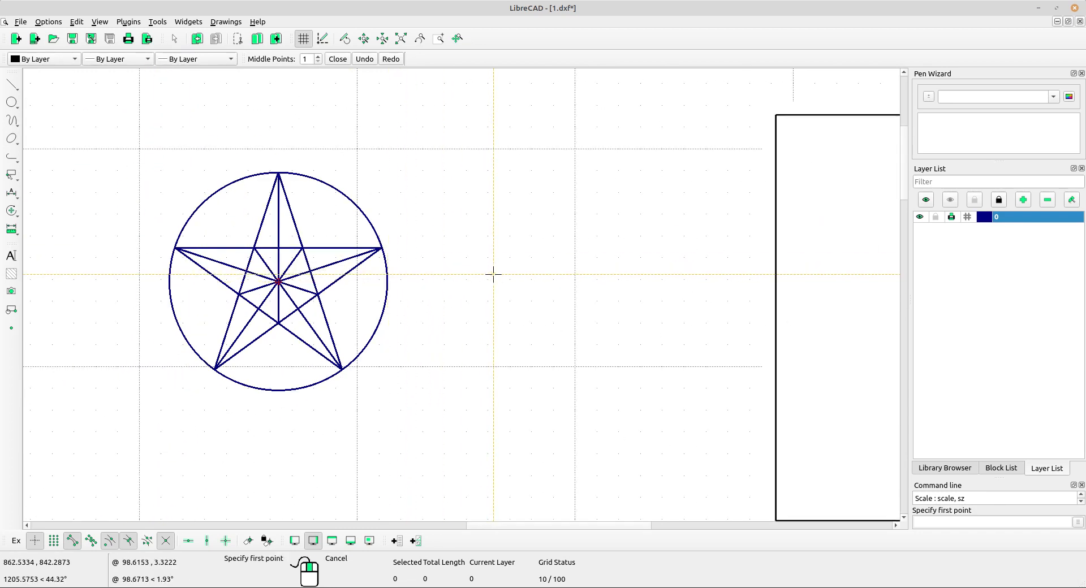
pyautogui.scroll(-2, 509, 294)
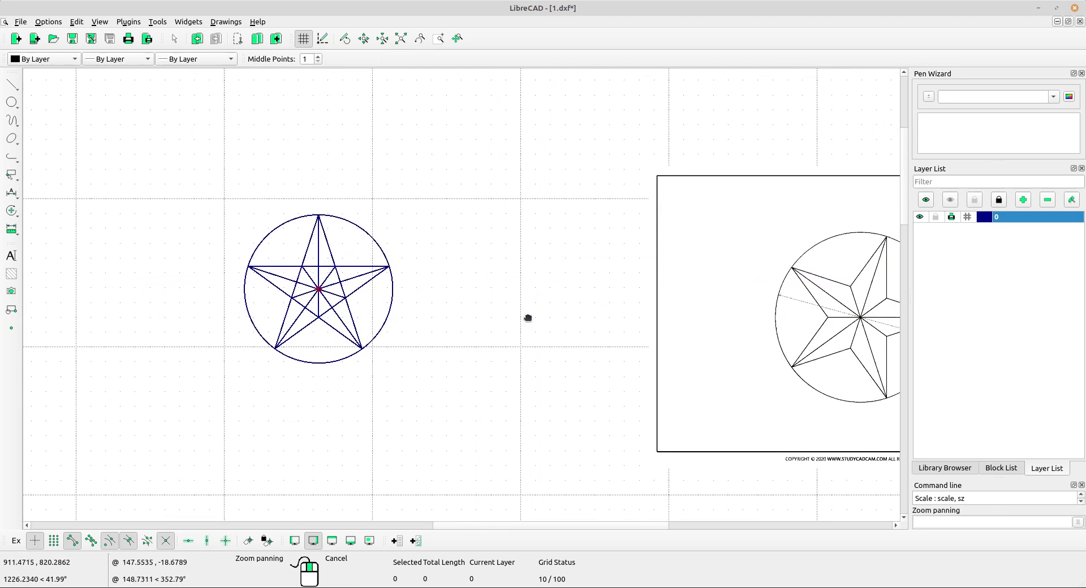
pyautogui.rightClick(426, 282)
pyautogui.scroll(4, 421, 284)
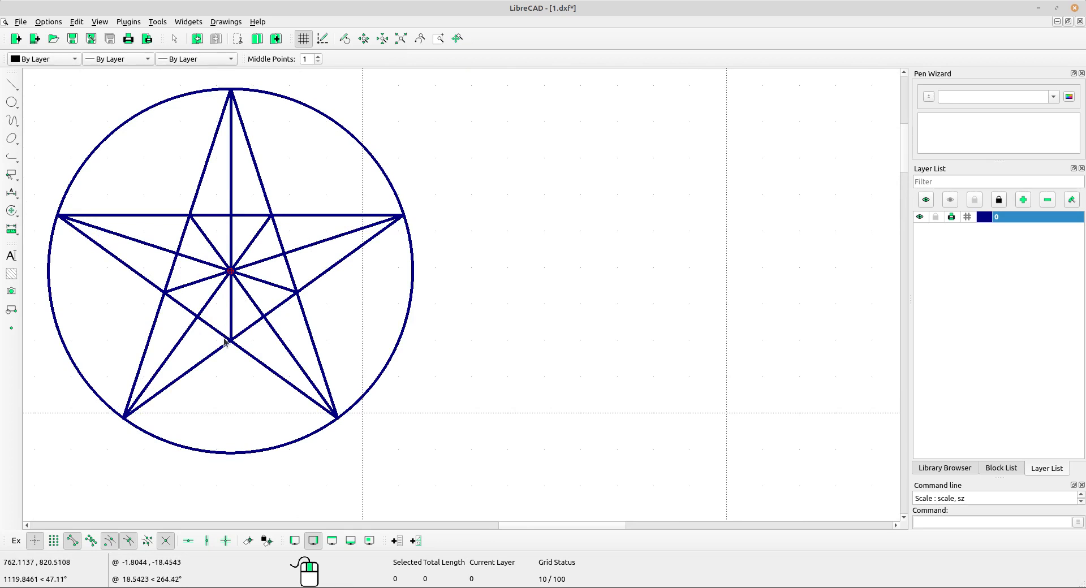
# Divide the star line from the upper-left to the lower-right tip at its bottom and left inner intersections.
pyautogui.click(11, 211)
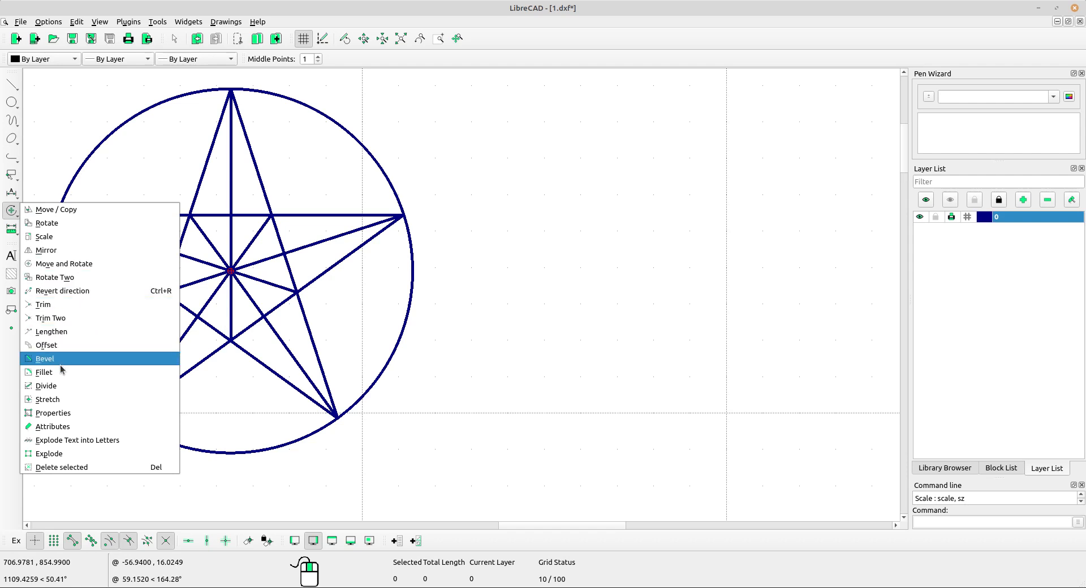
pyautogui.click(48, 386)
pyautogui.scroll(2, 245, 309)
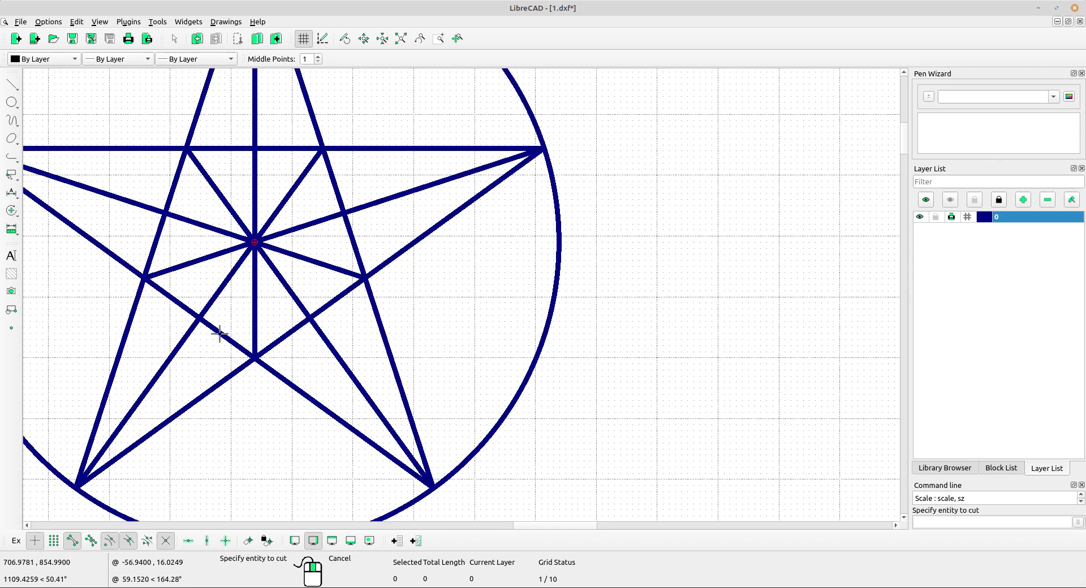
pyautogui.click(220, 334)
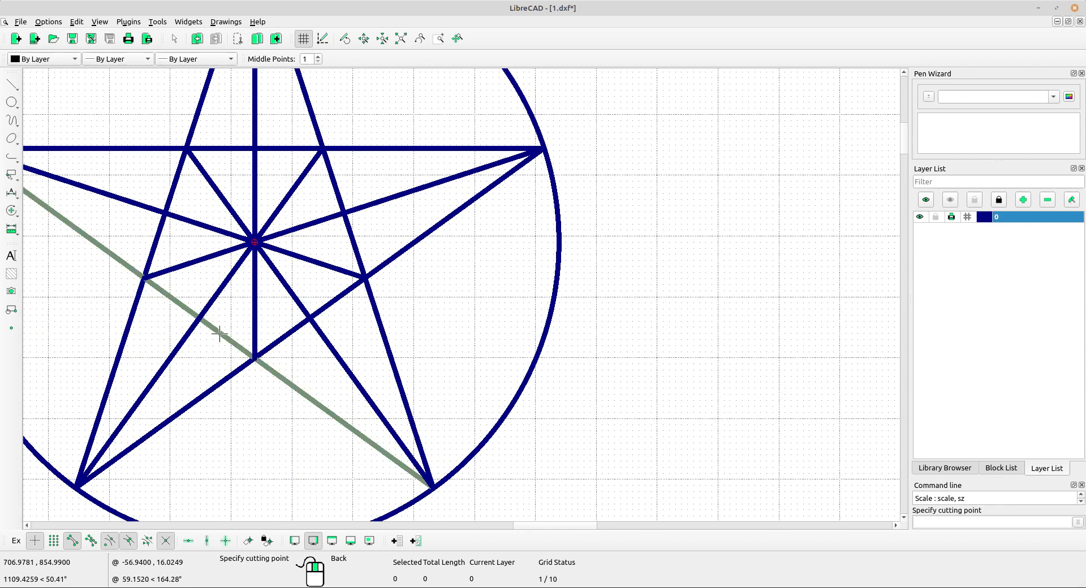
pyautogui.click(253, 360)
pyautogui.click(159, 291)
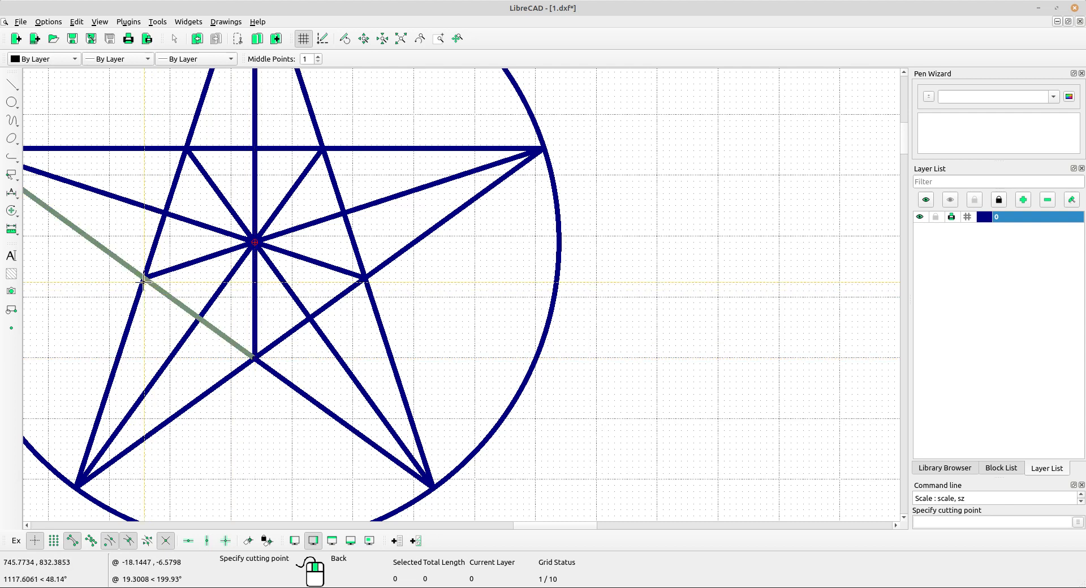
pyautogui.click(144, 278)
# Divide the star line from the lower-left to the upper-right tip at its bottom and right inner intersections.
pyautogui.scroll(-4, 394, 321)
pyautogui.moveTo(395, 321); pyautogui.dragTo(345, 353, button='middle')
pyautogui.scroll(2, 346, 353)
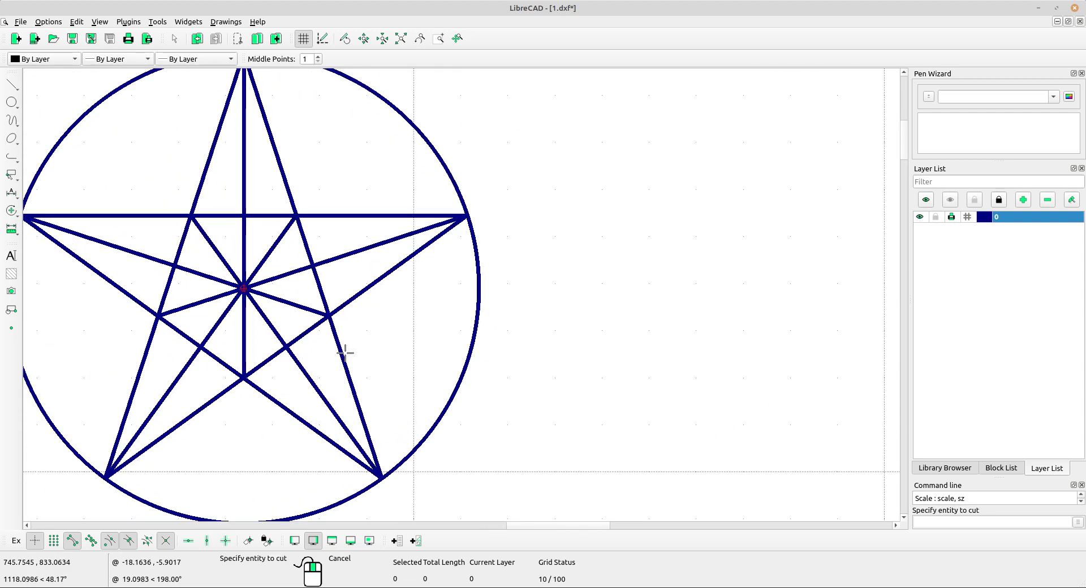
pyautogui.click(292, 354)
pyautogui.click(266, 360)
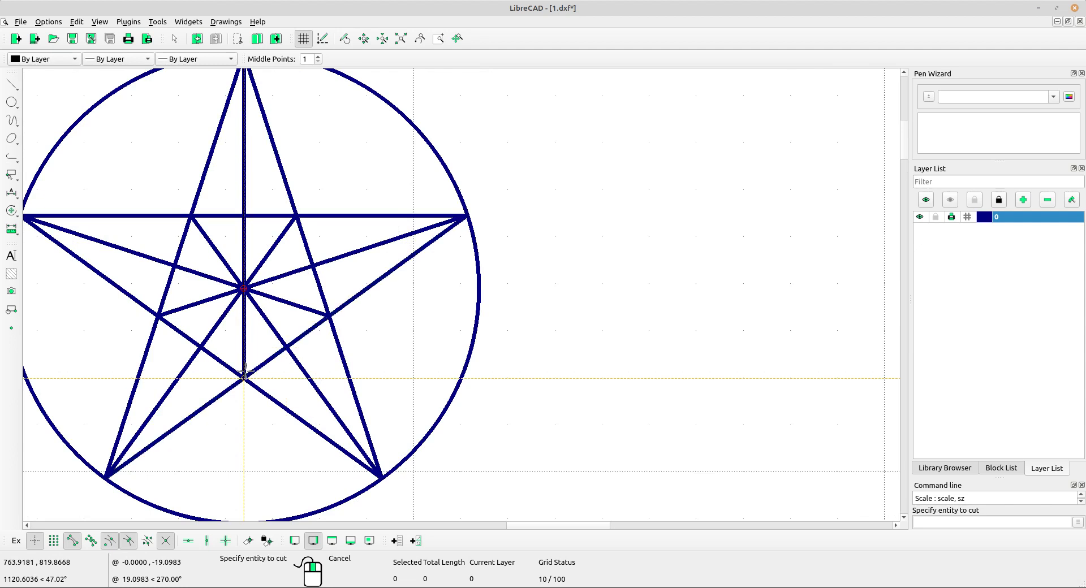
pyautogui.click(267, 359)
pyautogui.click(328, 317)
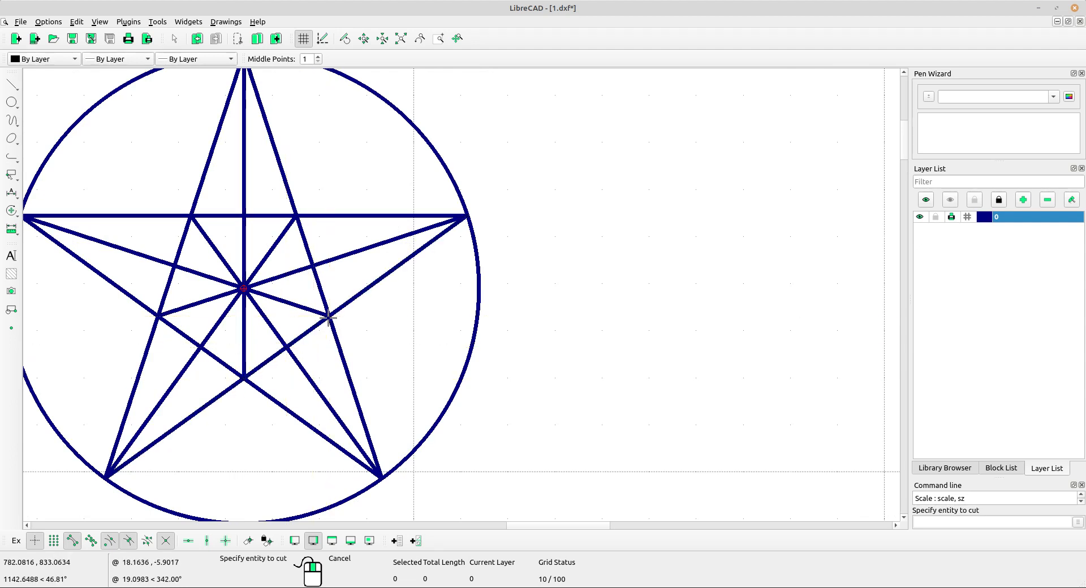
# Divide the star line from the top to the lower-right tip at its two inner intersections.
pyautogui.click(321, 290)
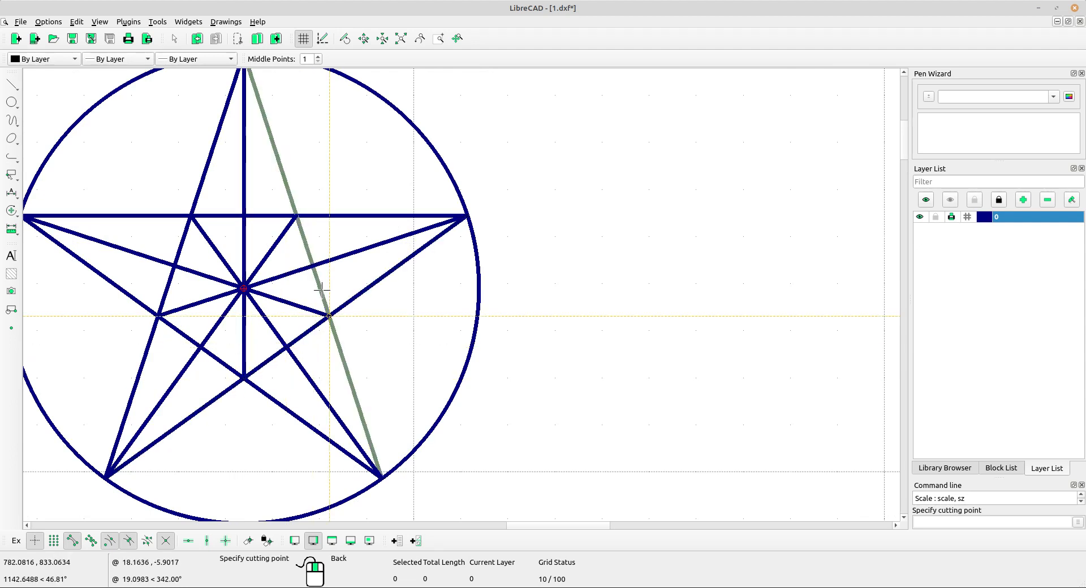
pyautogui.click(329, 317)
pyautogui.click(310, 257)
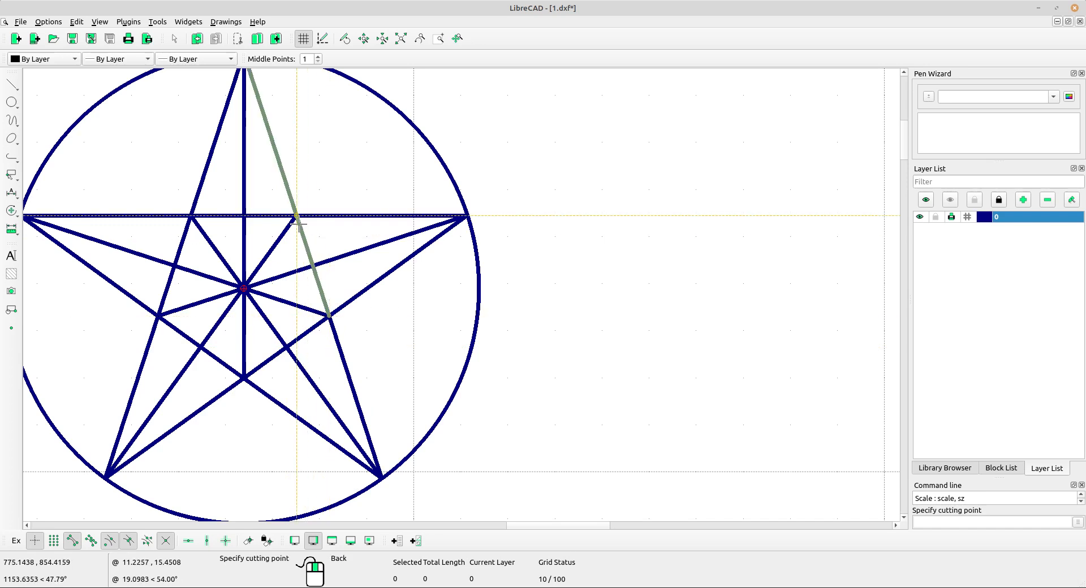
pyautogui.click(296, 216)
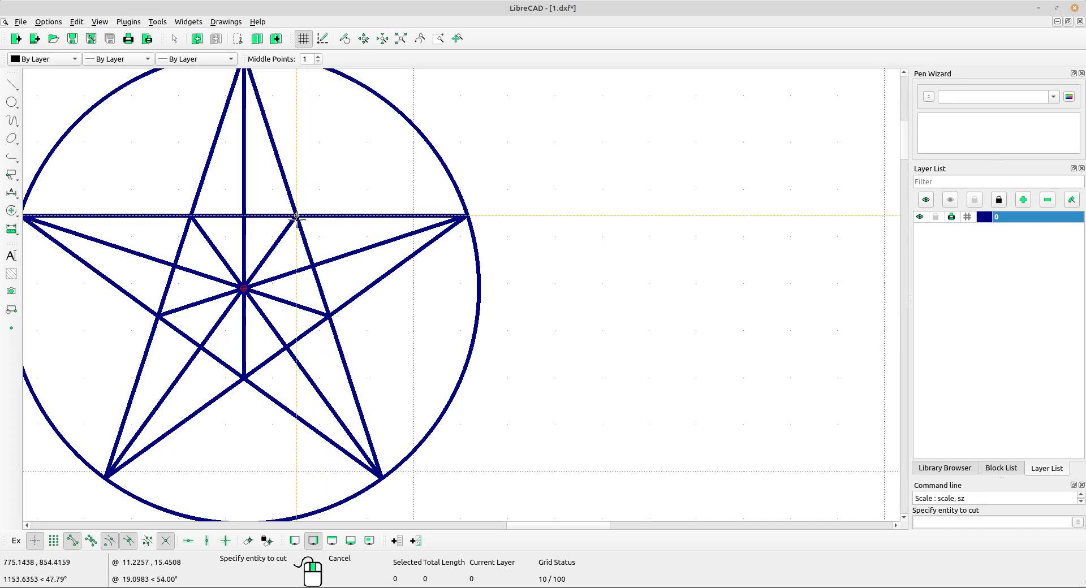
# Divide the star's horizontal line at its two inner intersections.
pyautogui.click(267, 215)
pyautogui.click(297, 215)
pyautogui.click(218, 216)
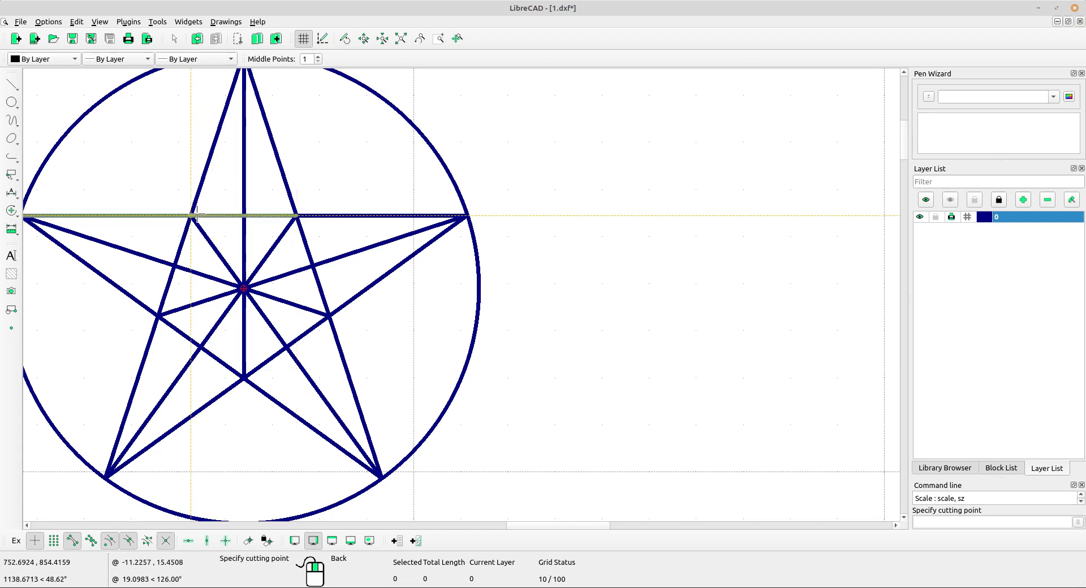
pyautogui.click(189, 215)
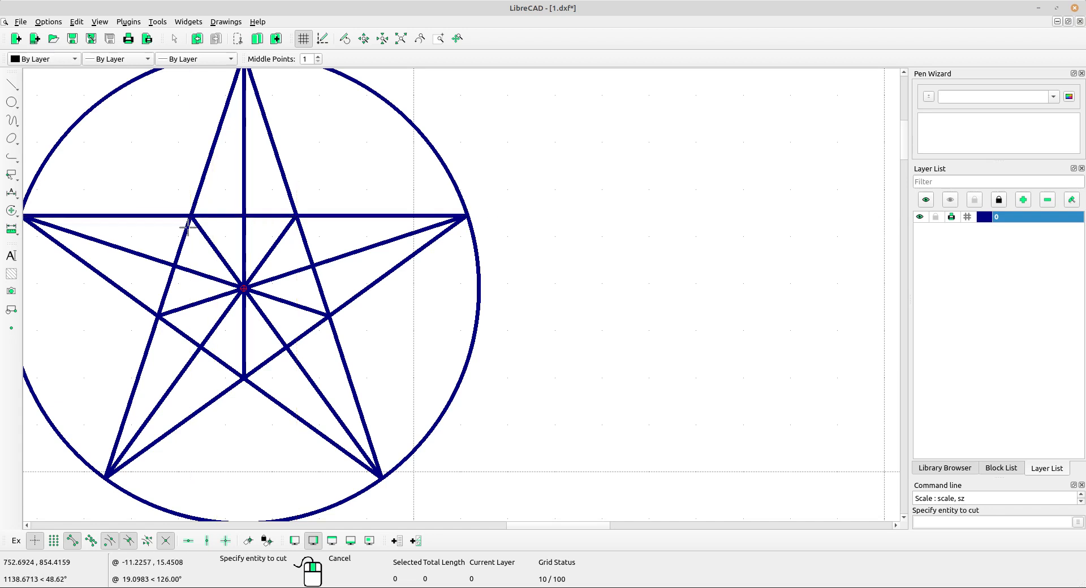
# Divide the star line from the top to the lower-left tip at its two inner intersections and end the Divide command.
pyautogui.click(170, 251)
pyautogui.click(190, 215)
pyautogui.click(171, 276)
pyautogui.click(159, 315)
pyautogui.rightClick(164, 299)
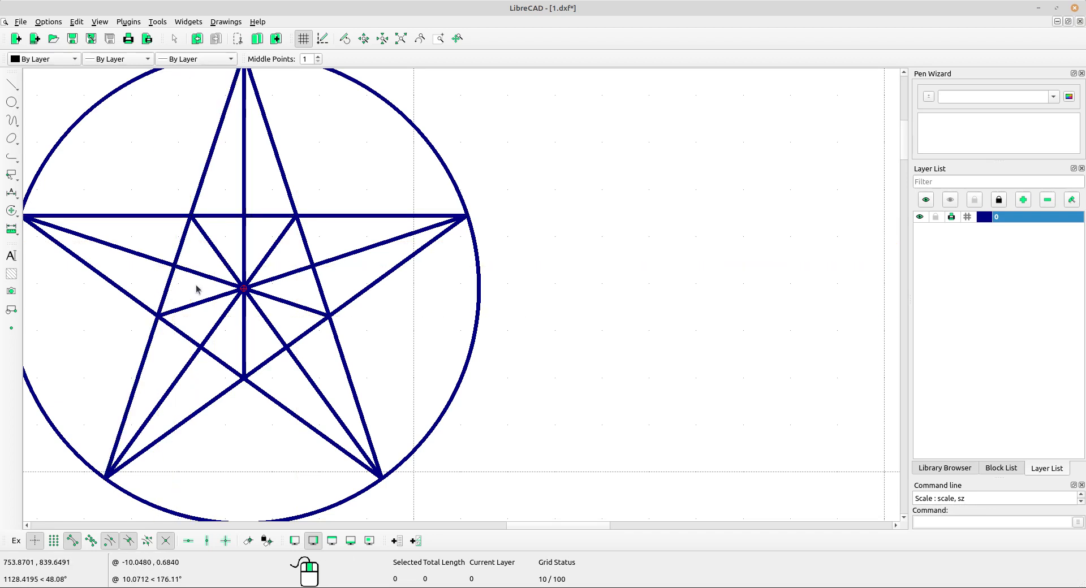
pyautogui.click(171, 280)
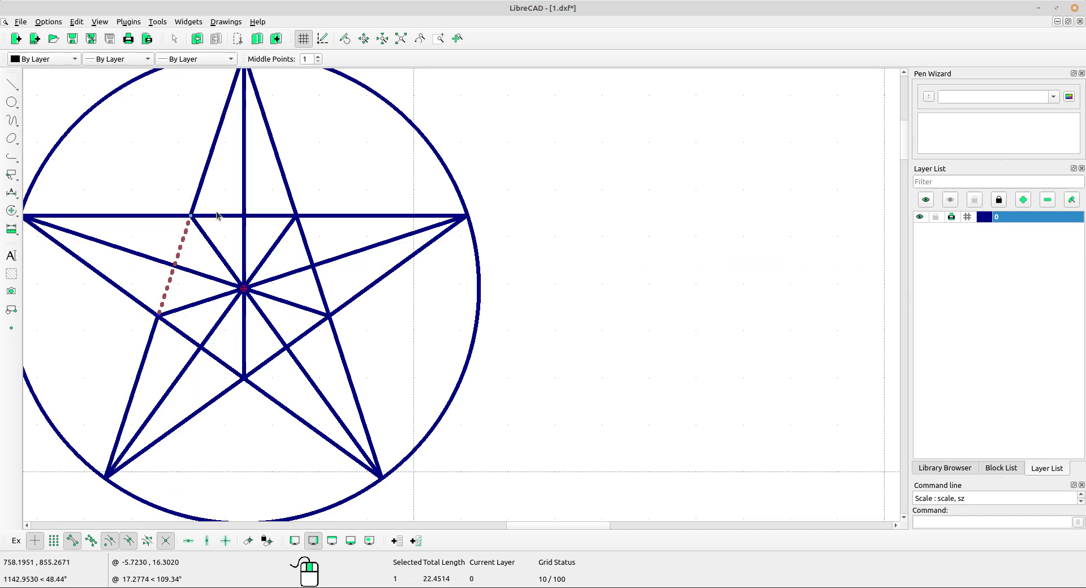
pyautogui.click(260, 217)
pyautogui.click(311, 261)
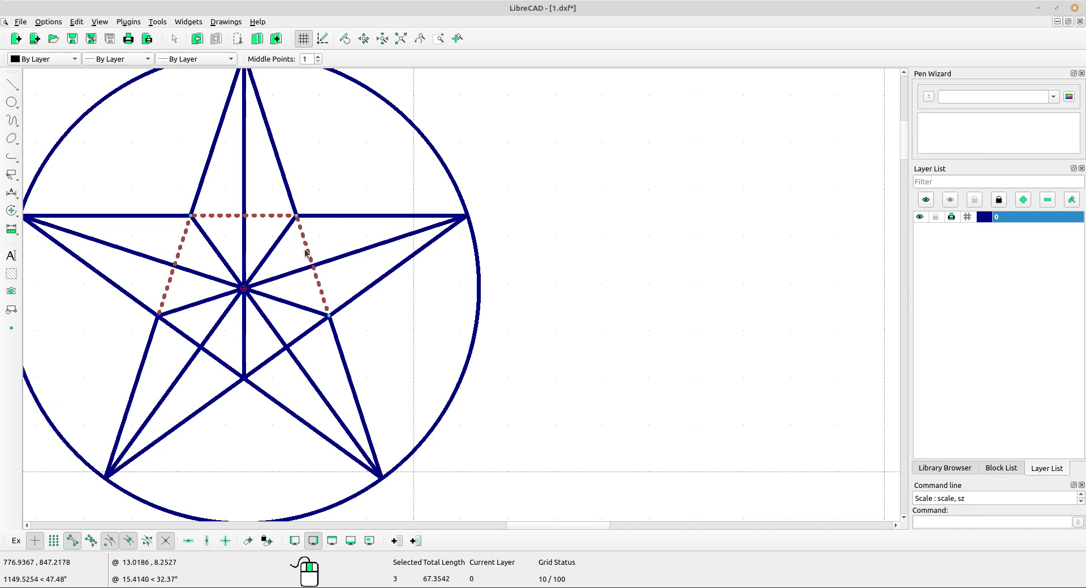
pyautogui.click(295, 305)
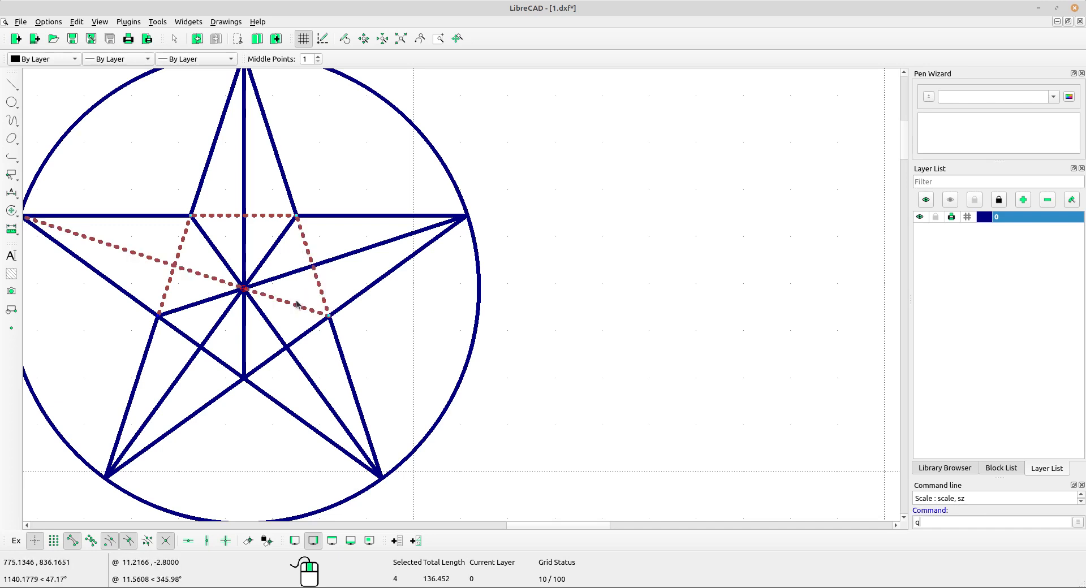
pyautogui.press('Escape')
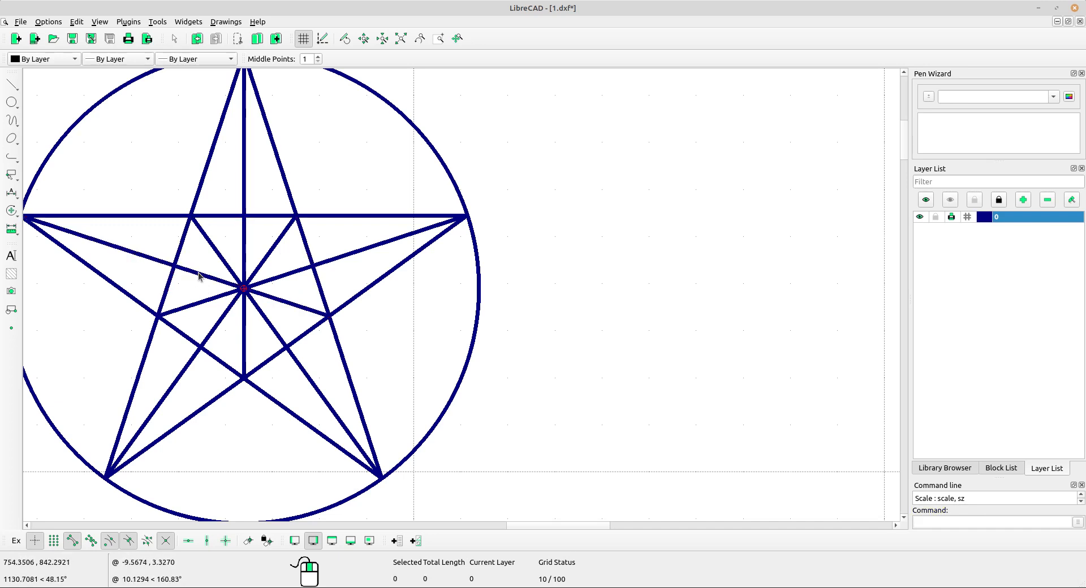
# Delete the five divided segments that form the pentagon inside the star.
pyautogui.click(171, 280)
pyautogui.click(262, 215)
pyautogui.click(307, 244)
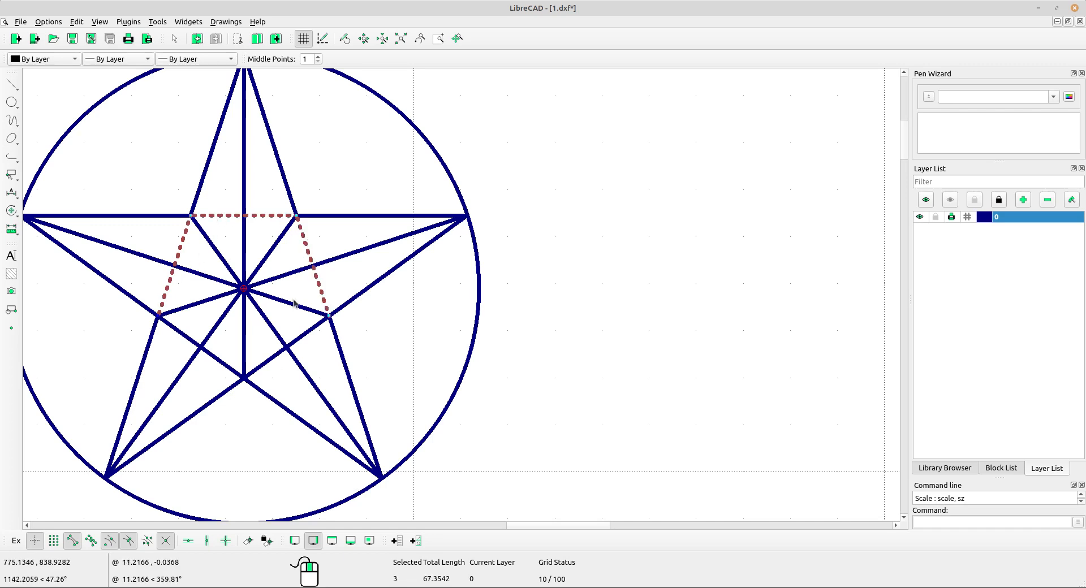
pyautogui.click(308, 328)
pyautogui.click(228, 358)
# Compare the drawn star and circle with the reference drawing of exercise 1128.
pyautogui.scroll(-2, 376, 296)
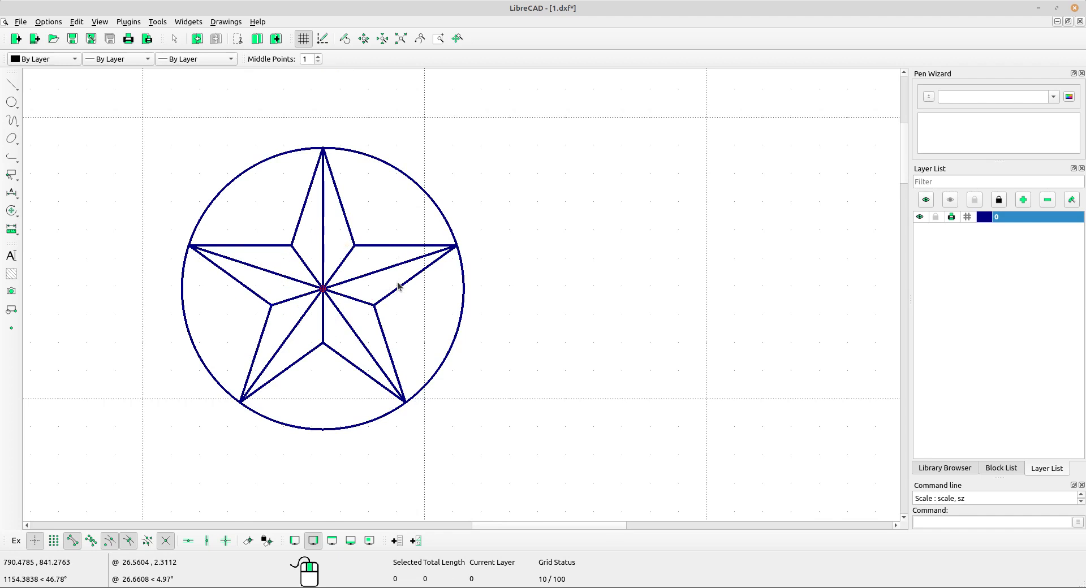
pyautogui.scroll(-3, 399, 287)
pyautogui.moveTo(594, 388); pyautogui.dragTo(475, 386, button='middle')
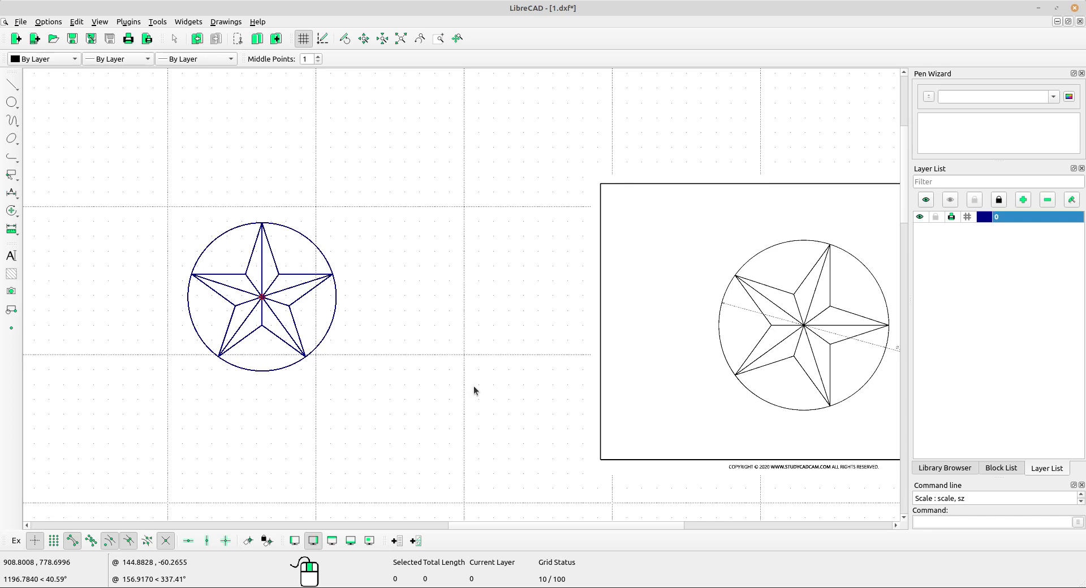
pyautogui.moveTo(681, 406); pyautogui.dragTo(585, 403, button='middle')
pyautogui.scroll(3, 772, 365)
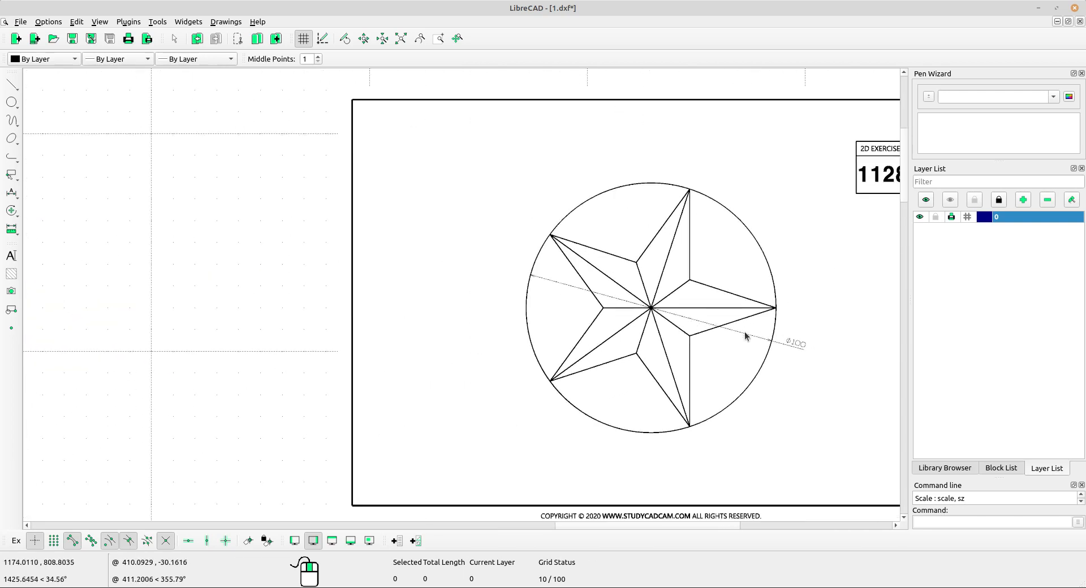
pyautogui.scroll(1, 746, 336)
pyautogui.scroll(-5, 650, 198)
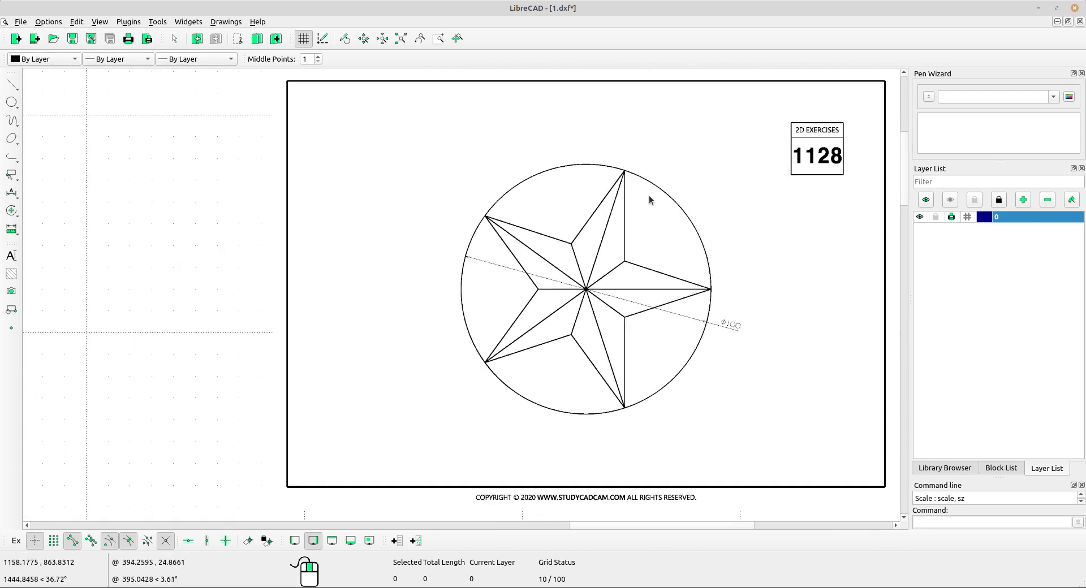
pyautogui.scroll(2, 209, 251)
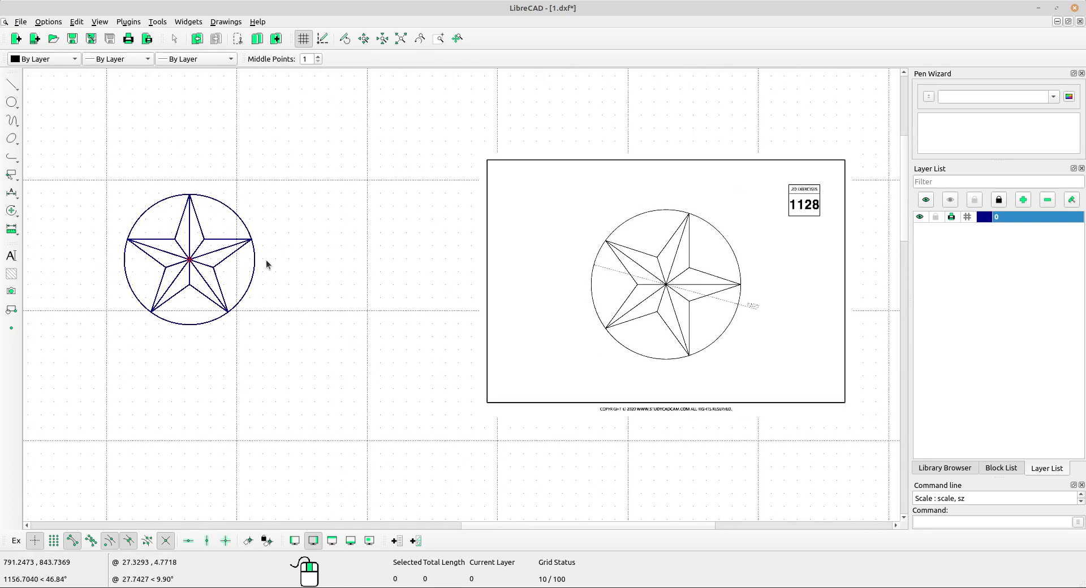
# Try rotating the whole star and circle about the star's lower-left tip with two copies at 346.655°, and undo it.
pyautogui.moveTo(89, 159)
pyautogui.mouseDown()
pyautogui.moveTo(289, 329)
pyautogui.moveTo(356, 416)
pyautogui.mouseUp()
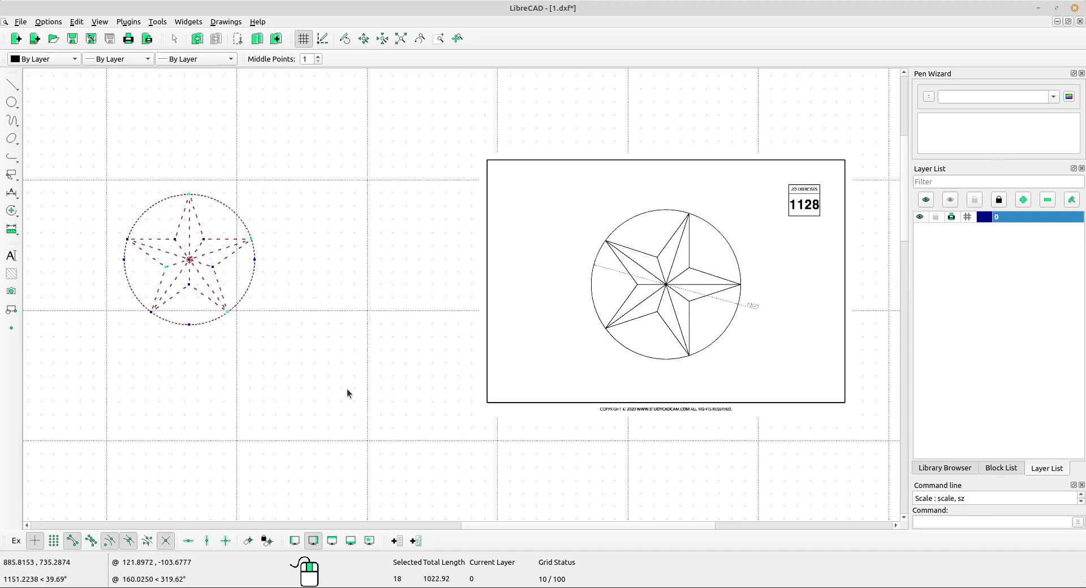
pyautogui.scroll(1, 317, 256)
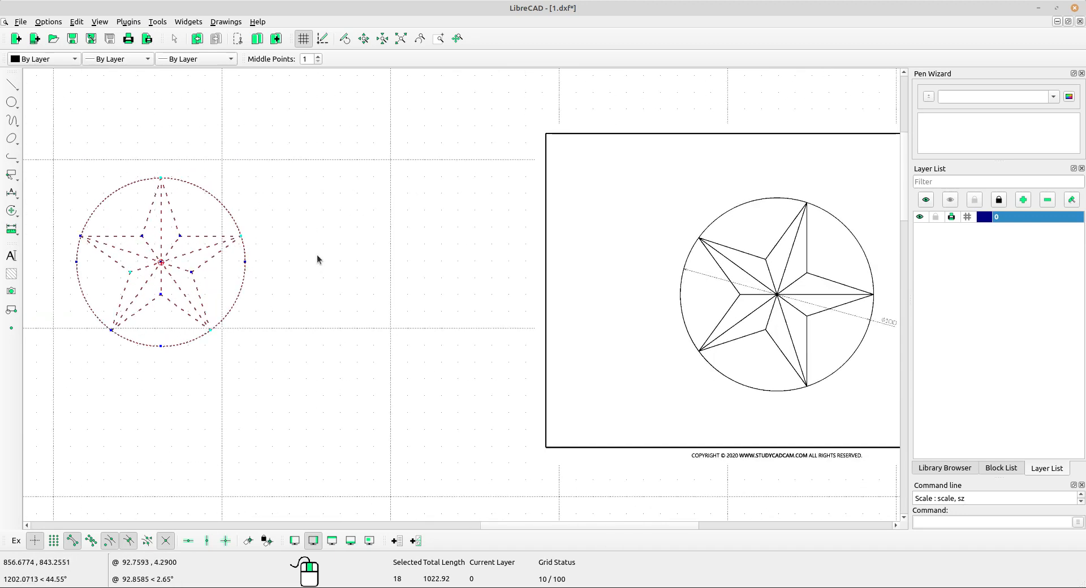
pyautogui.click(11, 210)
pyautogui.click(58, 223)
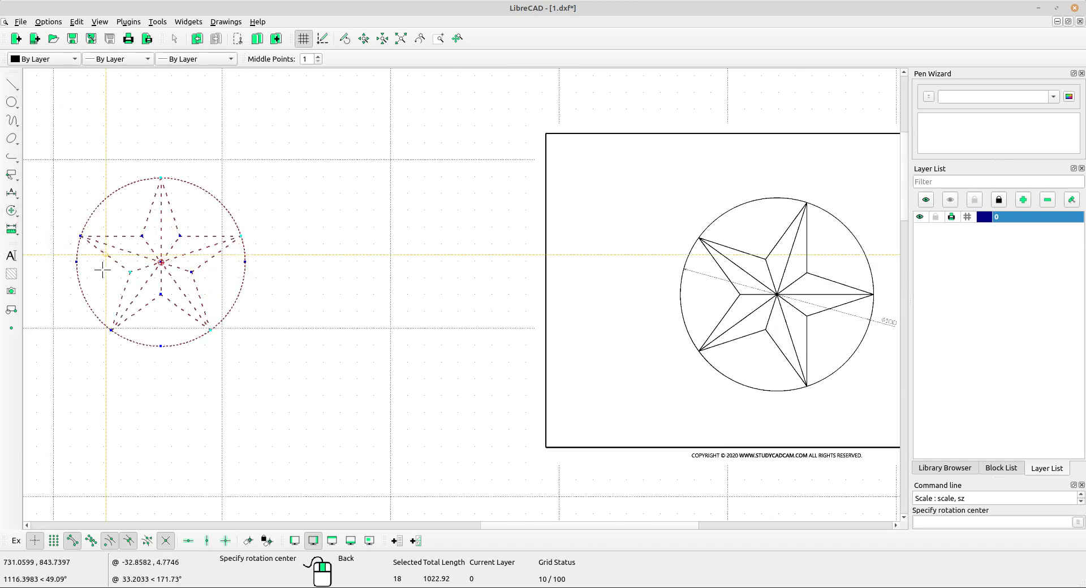
pyautogui.click(111, 330)
pyautogui.click(181, 236)
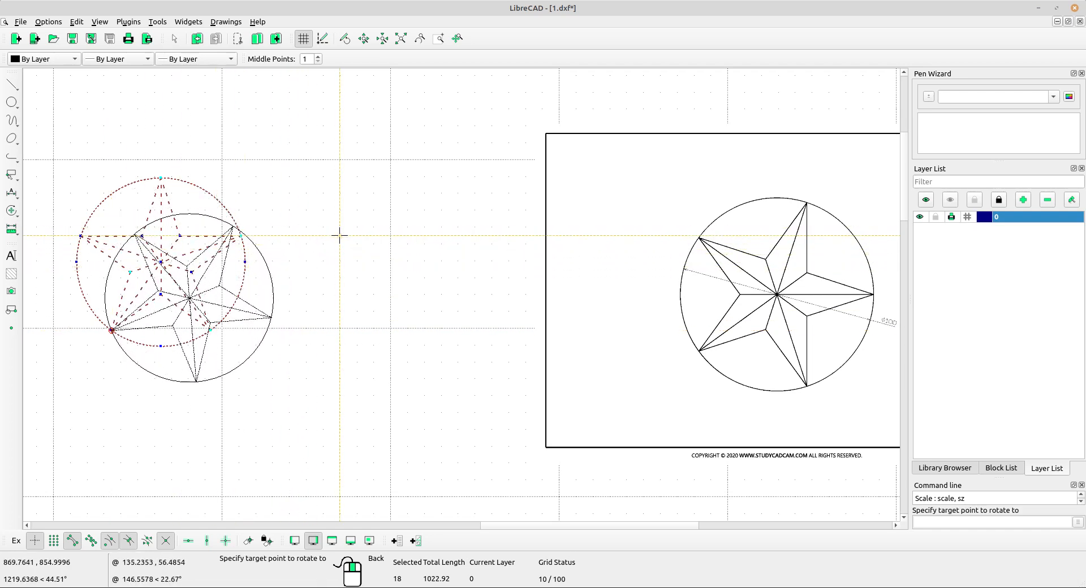
pyautogui.click(270, 194)
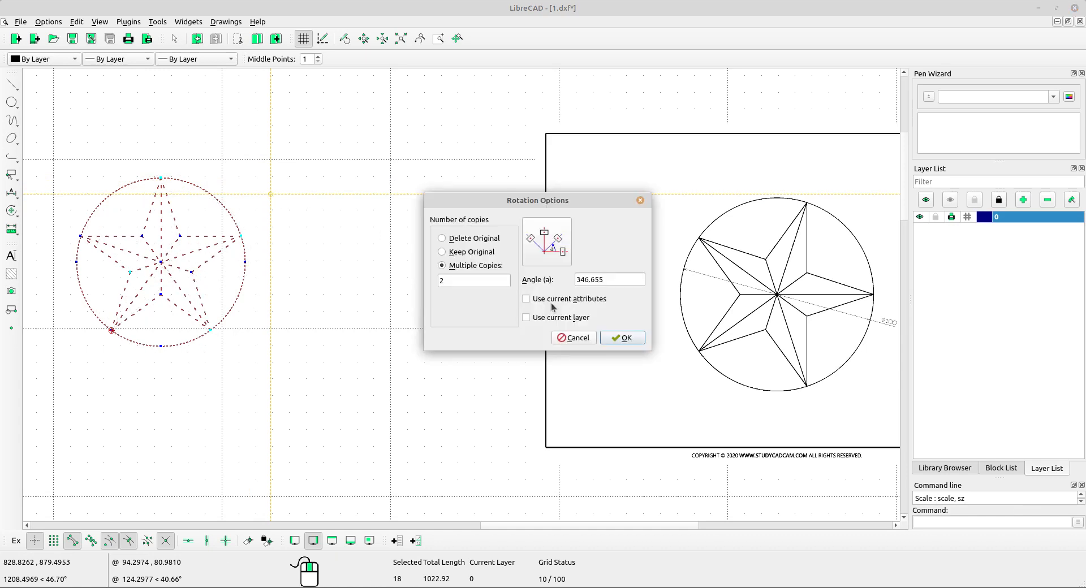
pyautogui.click(612, 337)
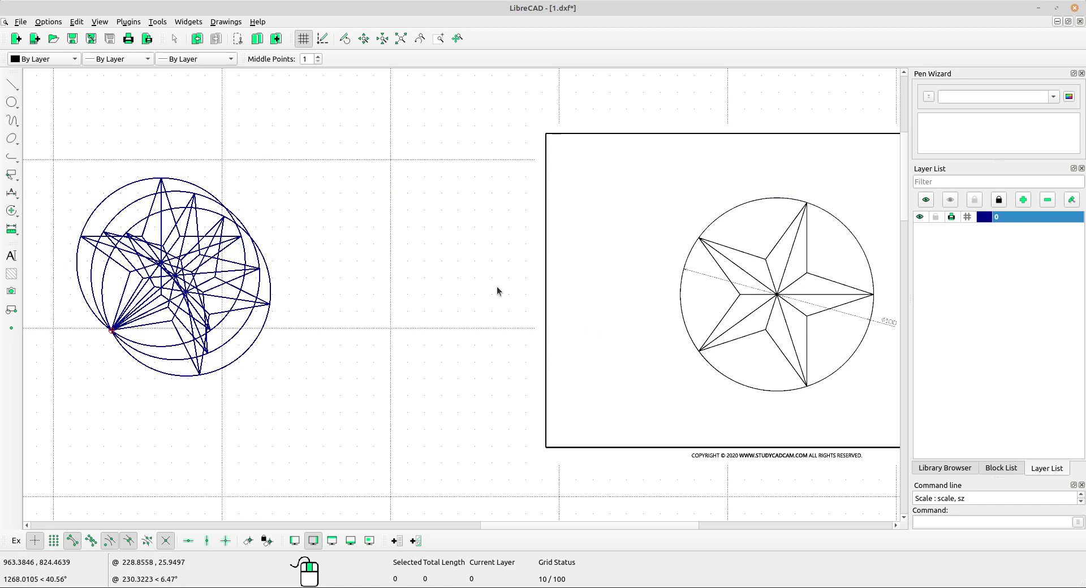
pyautogui.click(197, 38)
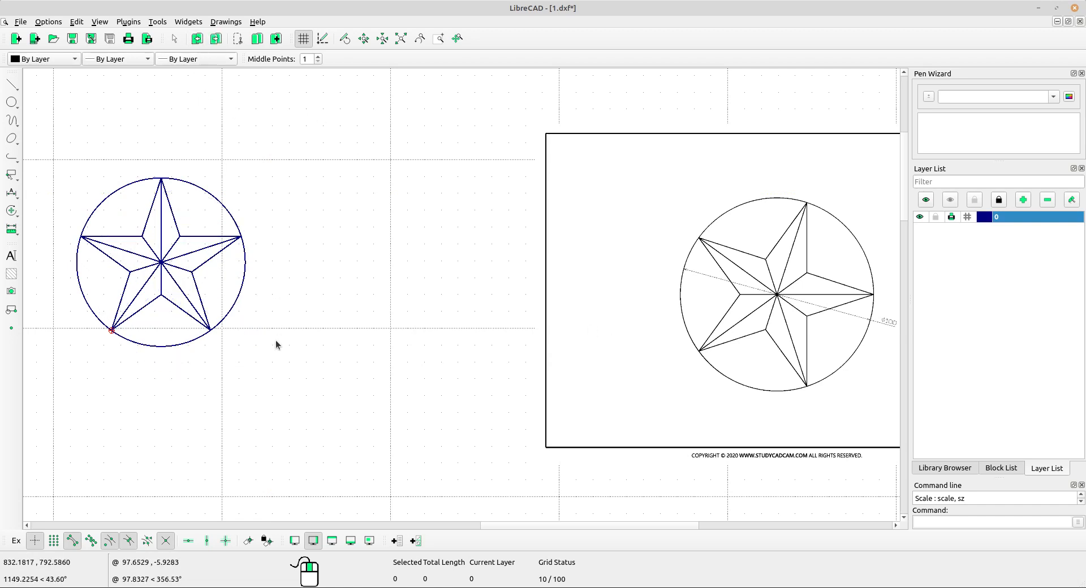
# Rotate the whole star and circle about the star's lower-left tip by 340.088°, deleting the original.
pyautogui.moveTo(341, 382); pyautogui.dragTo(57, 152)
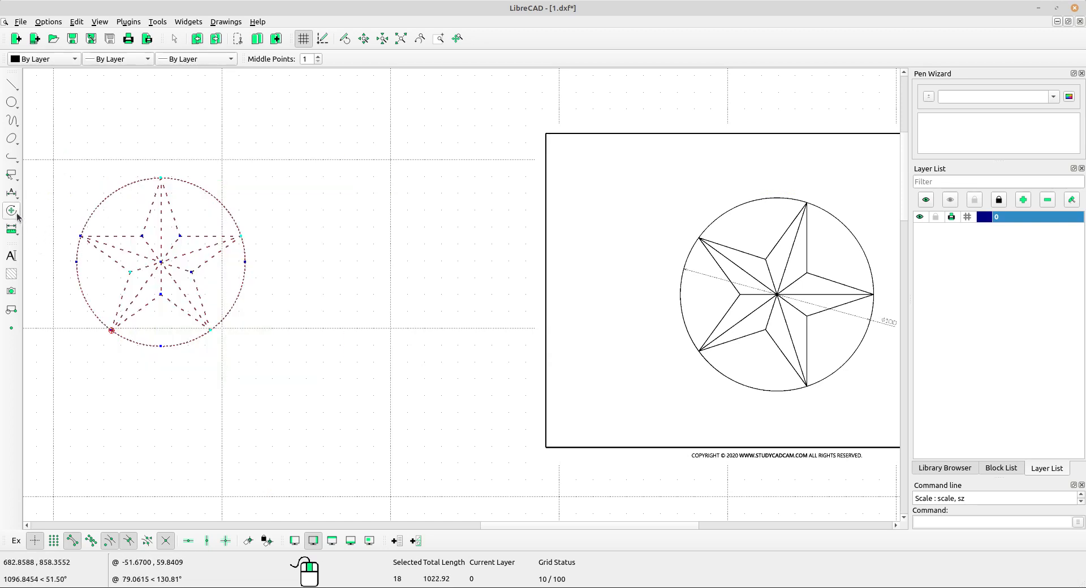
pyautogui.click(17, 215)
pyautogui.click(42, 224)
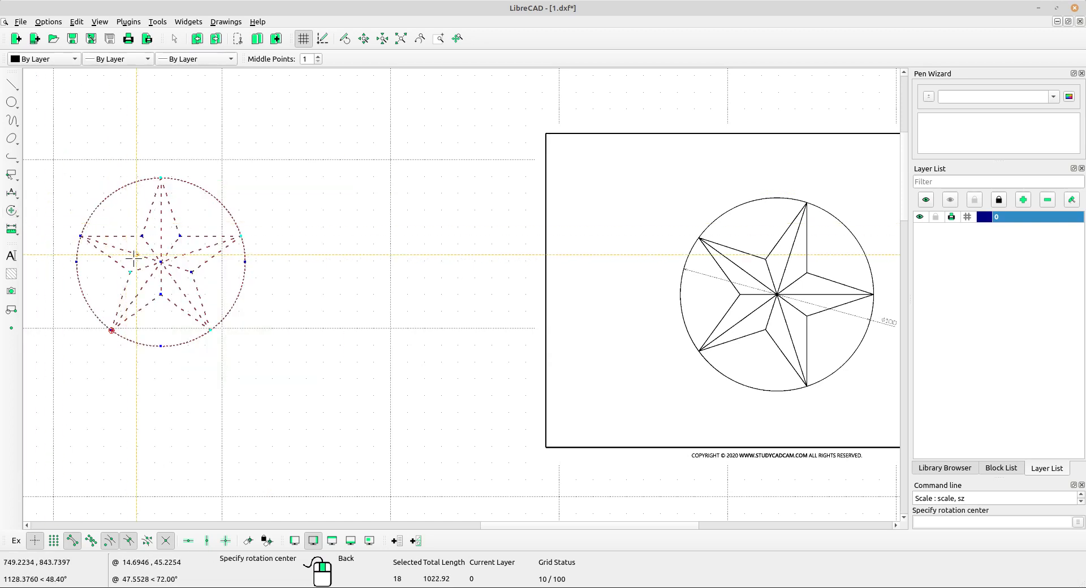
pyautogui.click(111, 330)
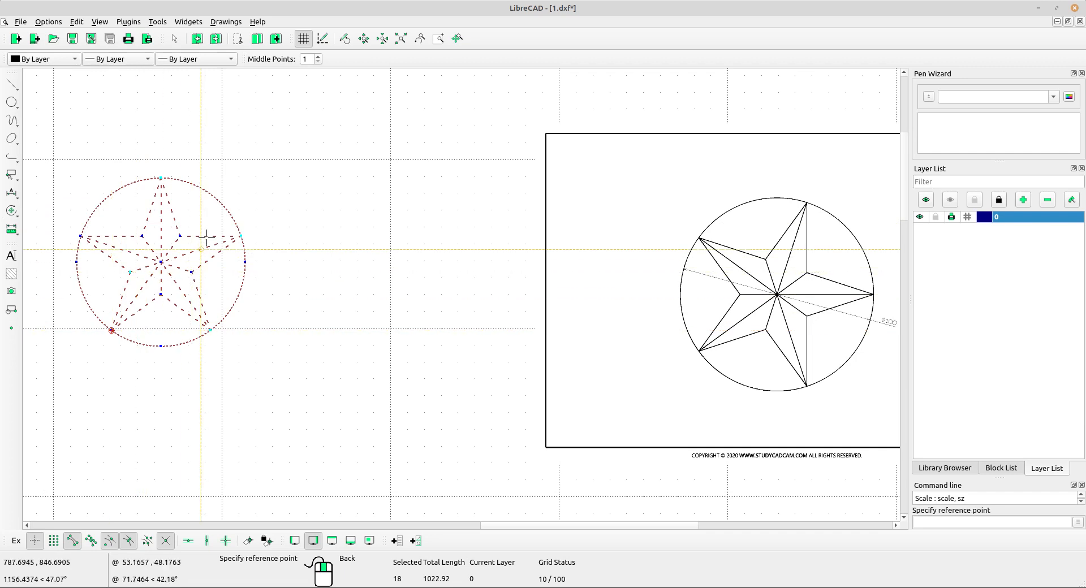
pyautogui.click(157, 176)
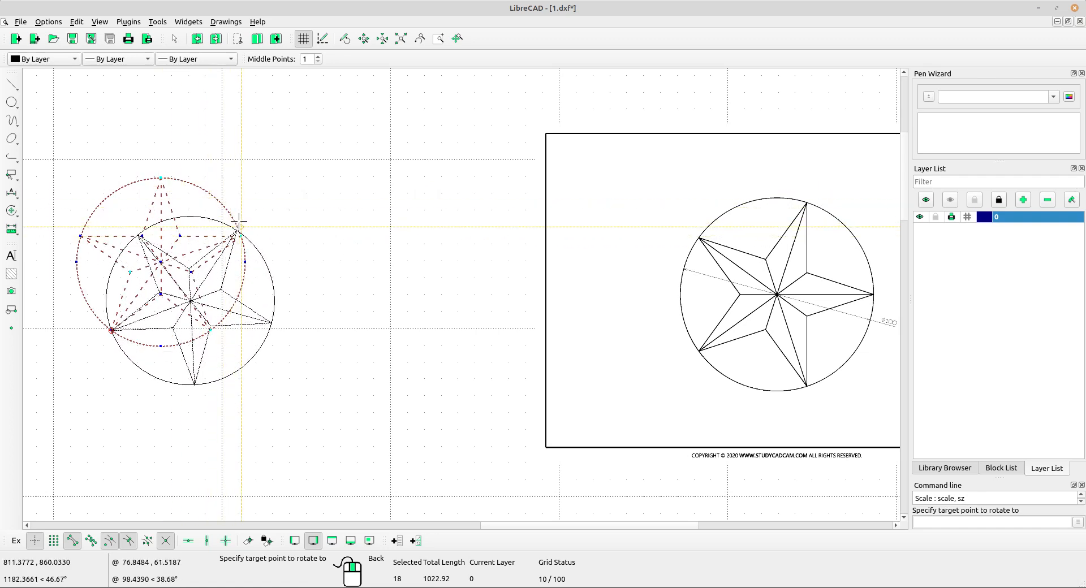
pyautogui.click(245, 158)
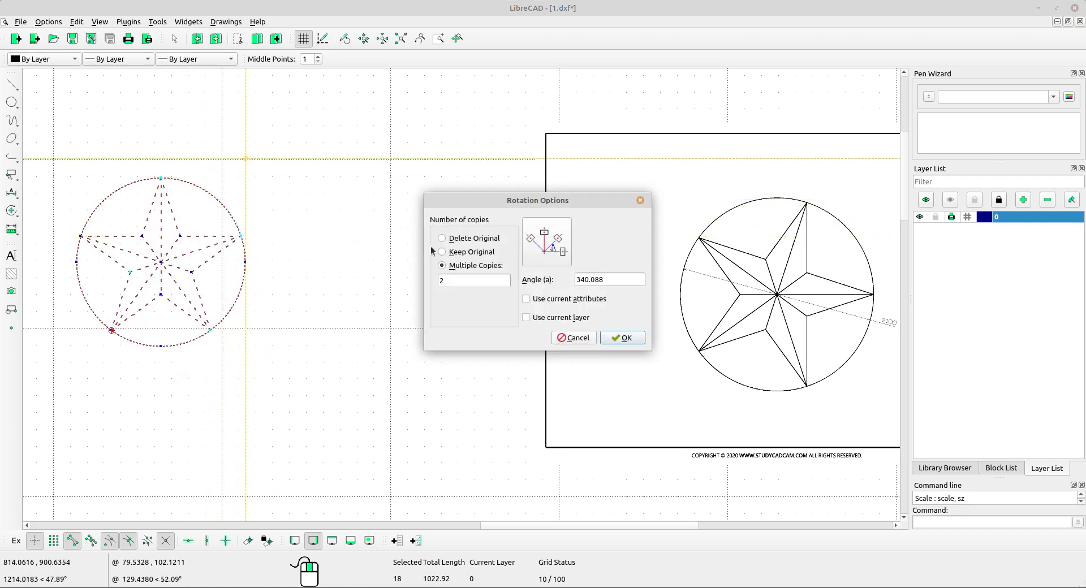
pyautogui.click(458, 253)
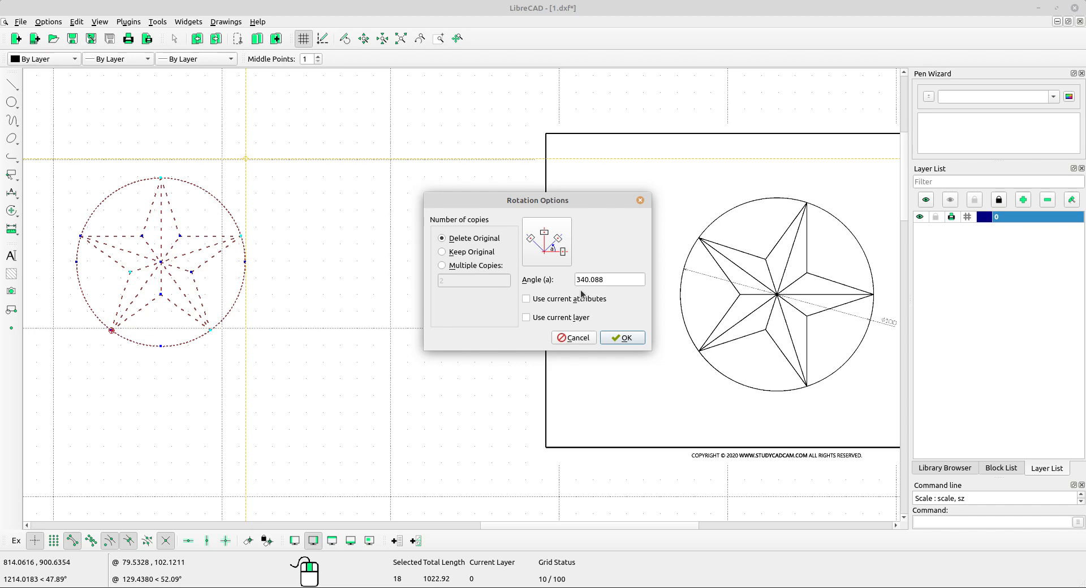
pyautogui.click(642, 336)
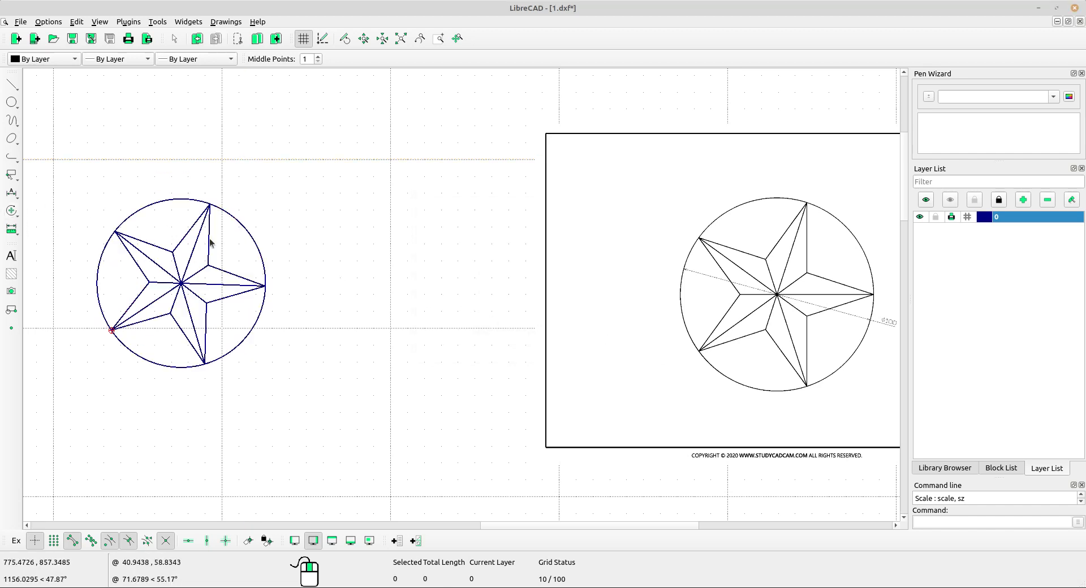
# Compare the orientation of the rotated star and circle with the reference drawing of exercise 1128.
pyautogui.scroll(3, 223, 262)
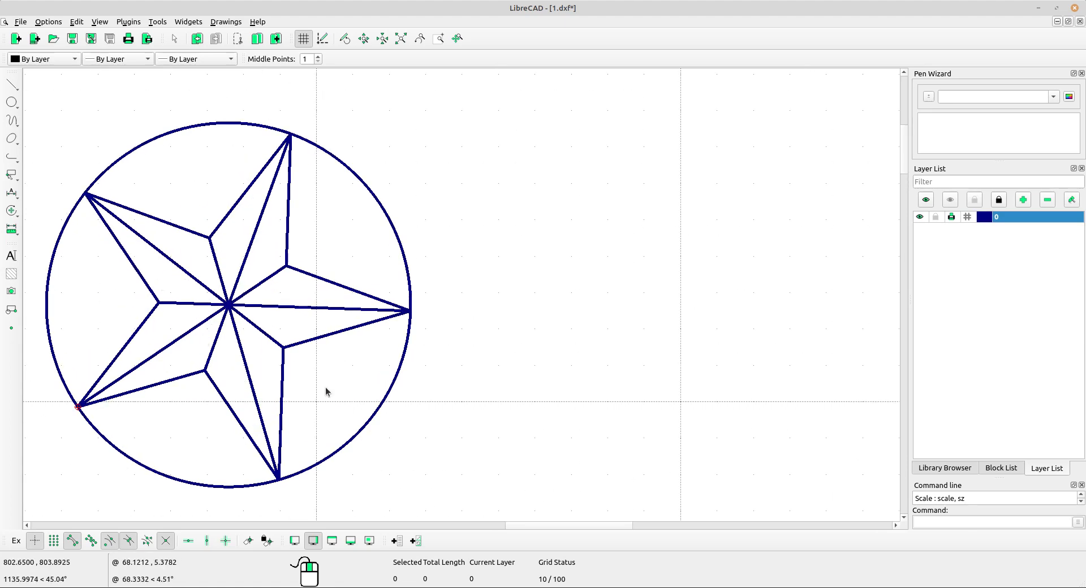
pyautogui.scroll(-2, 350, 343)
pyautogui.scroll(-3, 351, 343)
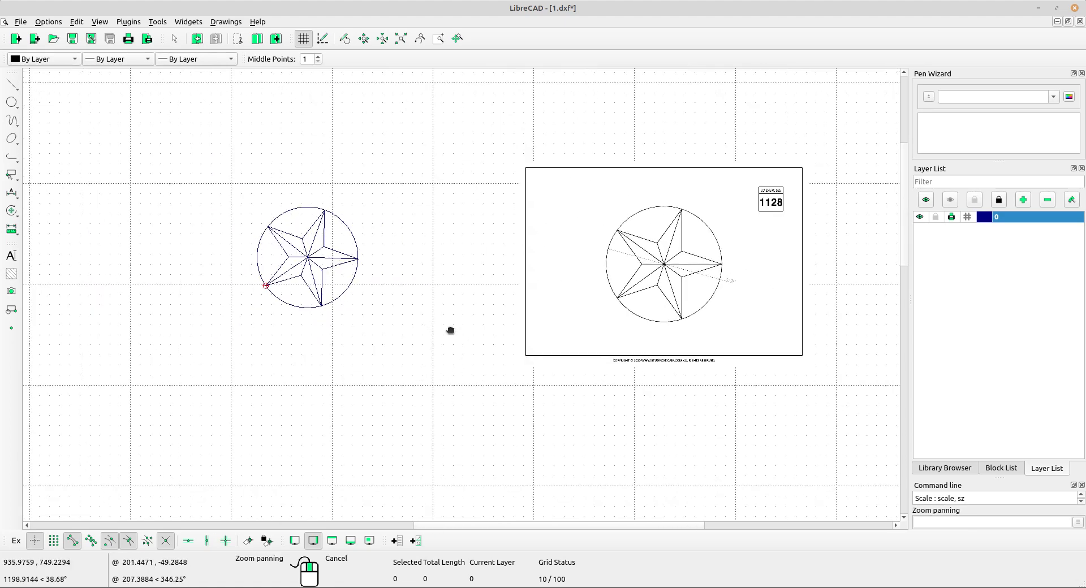
pyautogui.scroll(1, 623, 288)
pyautogui.scroll(2, 695, 273)
pyautogui.moveTo(335, 280); pyautogui.dragTo(456, 310, button='middle')
pyautogui.scroll(3, 184, 220)
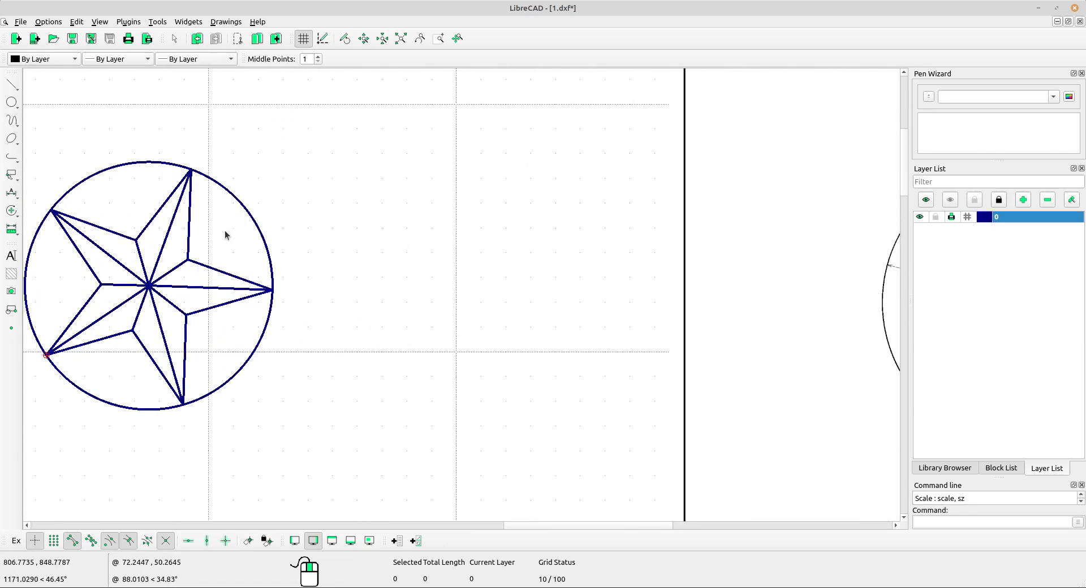
pyautogui.moveTo(129, 271); pyautogui.dragTo(152, 245, button='middle')
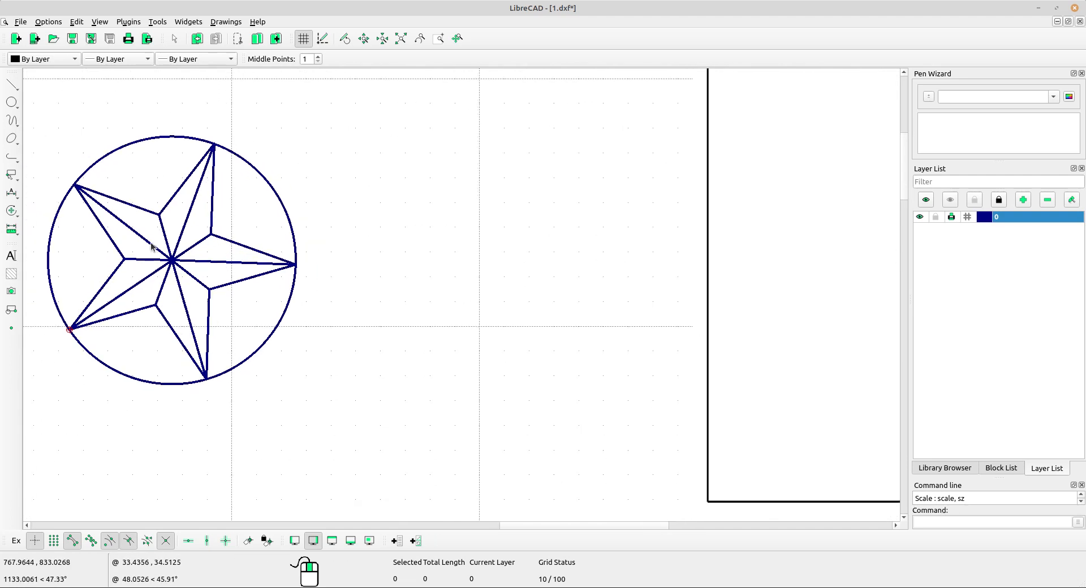
pyautogui.click(10, 201)
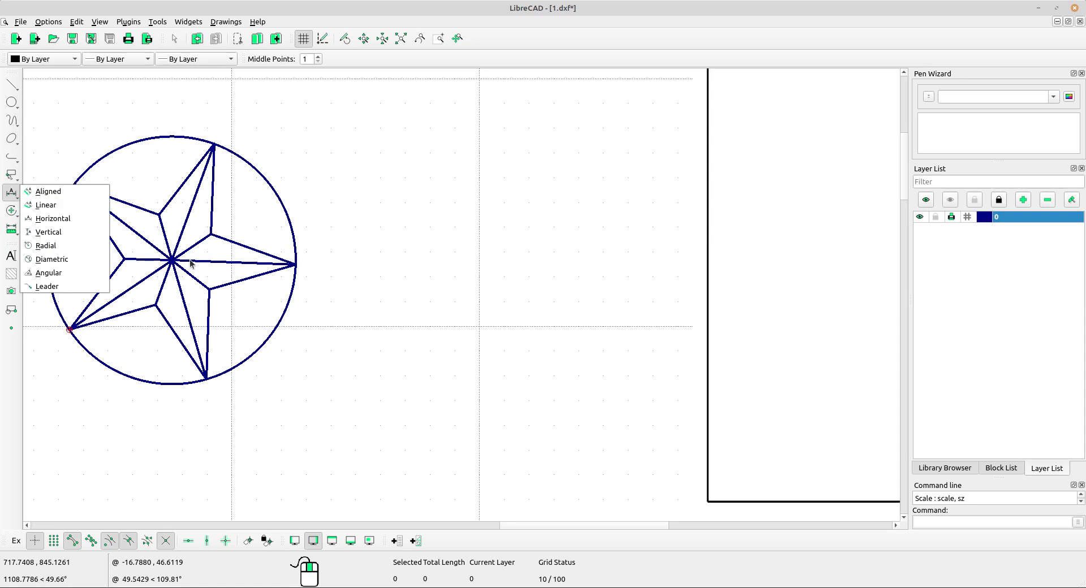
pyautogui.click(249, 291)
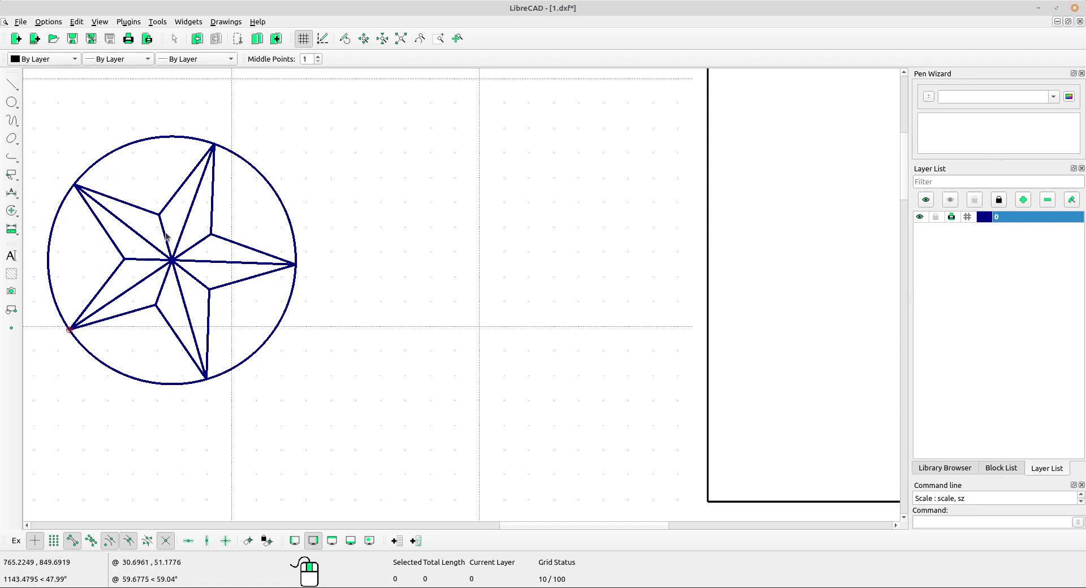
# Draw a two-point line from the star's center diagonally down to the right past the circle, and end the Line command.
pyautogui.scroll(2, 175, 248)
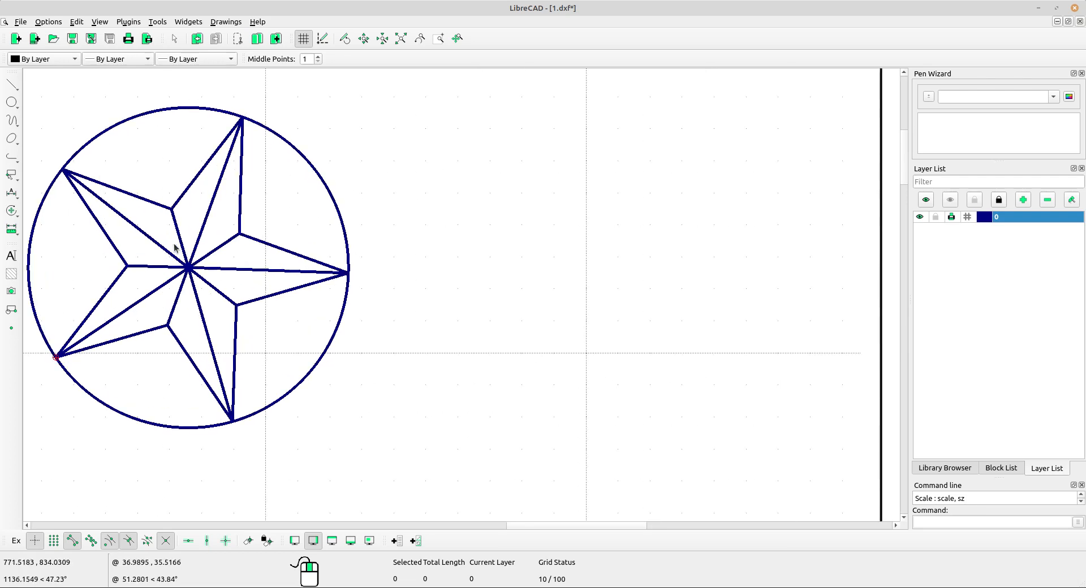
pyautogui.click(16, 85)
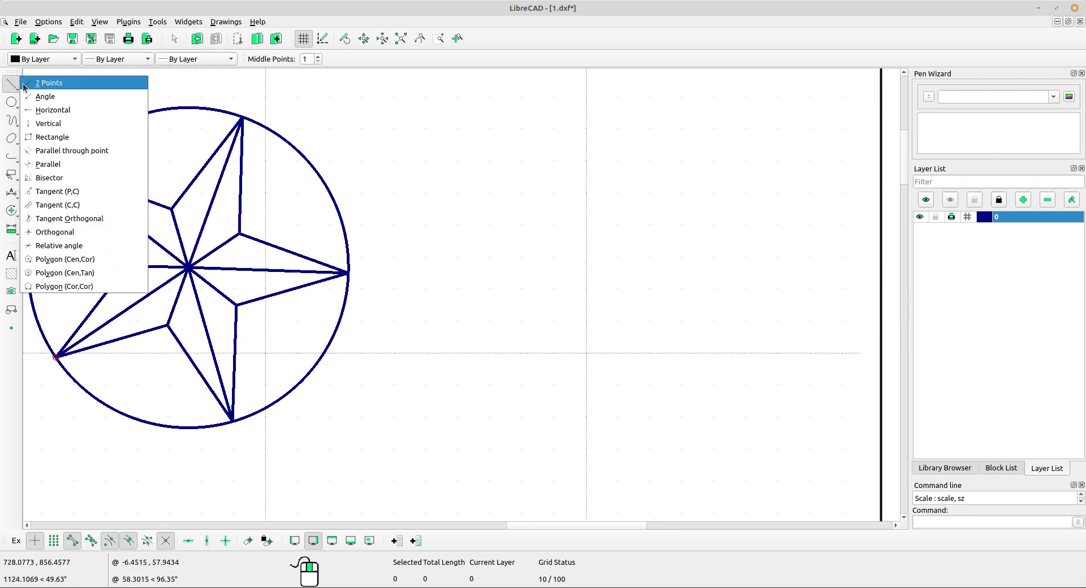
pyautogui.click(45, 83)
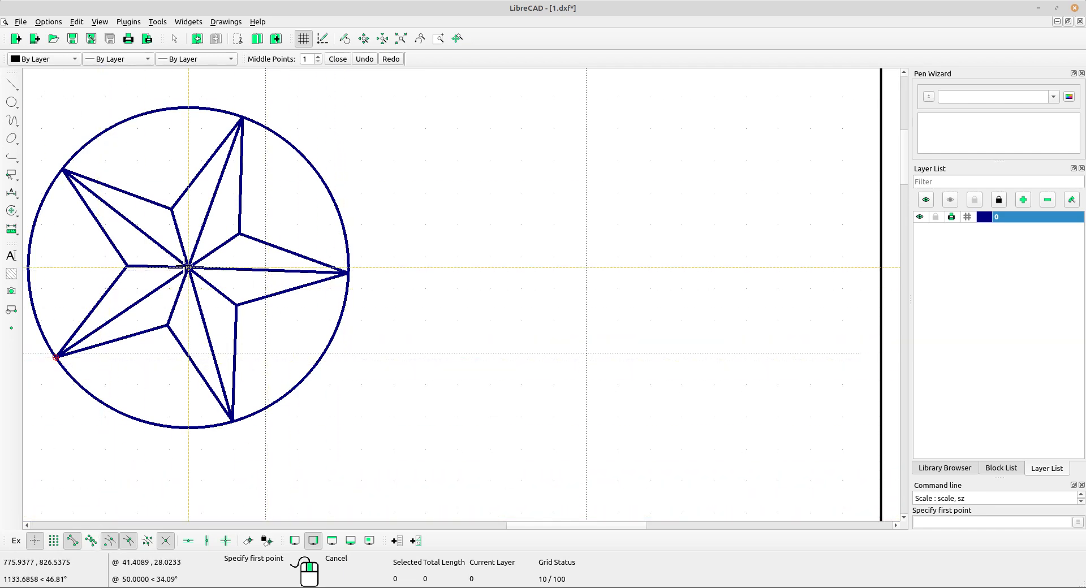
pyautogui.click(188, 267)
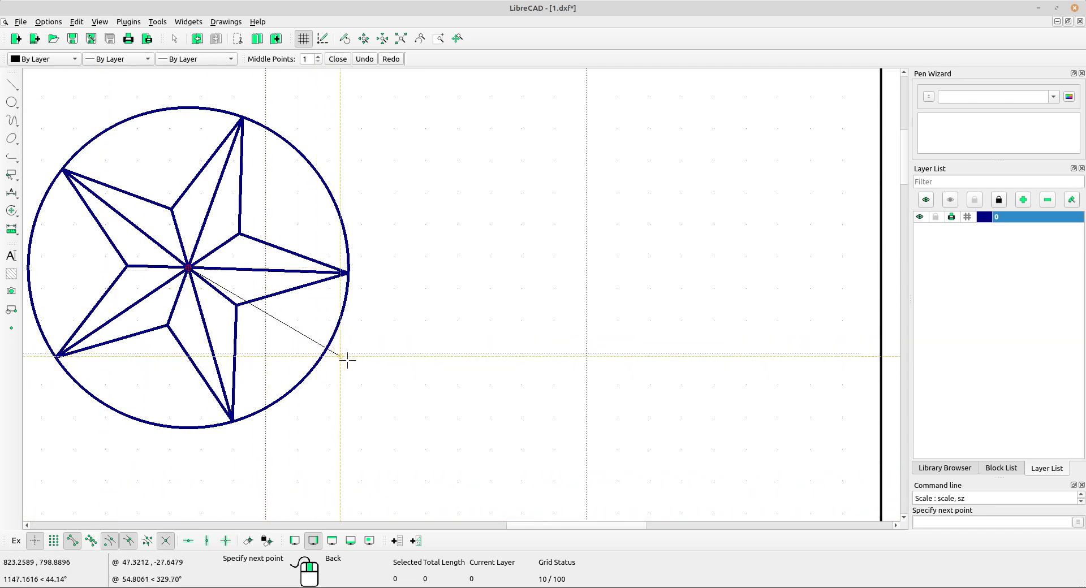
pyautogui.click(395, 384)
pyautogui.moveTo(218, 315); pyautogui.dragTo(303, 332, button='middle')
pyautogui.scroll(2, 266, 306)
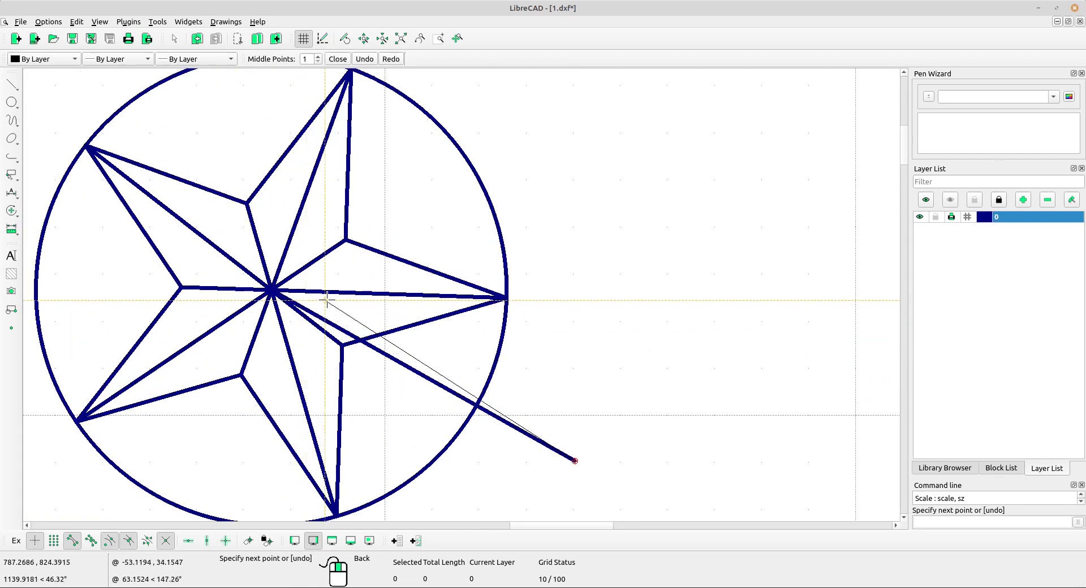
pyautogui.rightClick(334, 317)
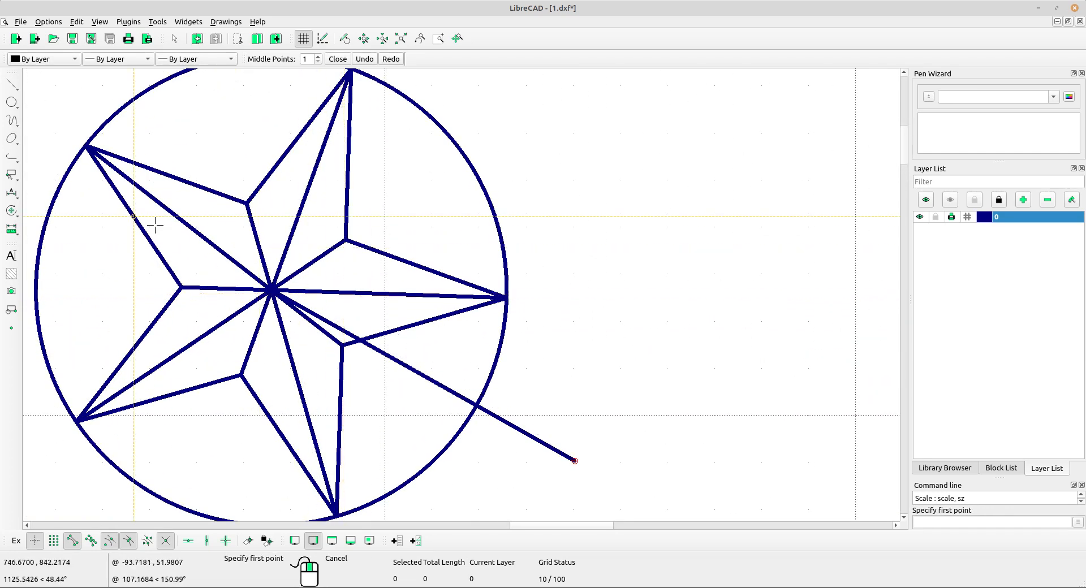
pyautogui.rightClick(137, 216)
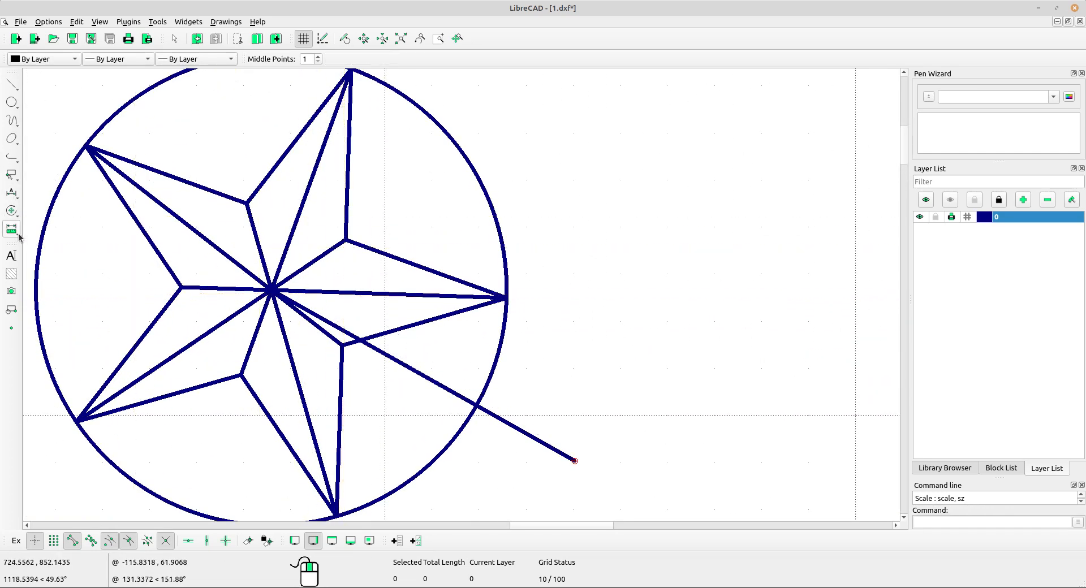
# Lengthen the diagonal line by 100 from its inner end, through the star's center and past the circle's upper-left side.
pyautogui.click(13, 211)
pyautogui.click(51, 332)
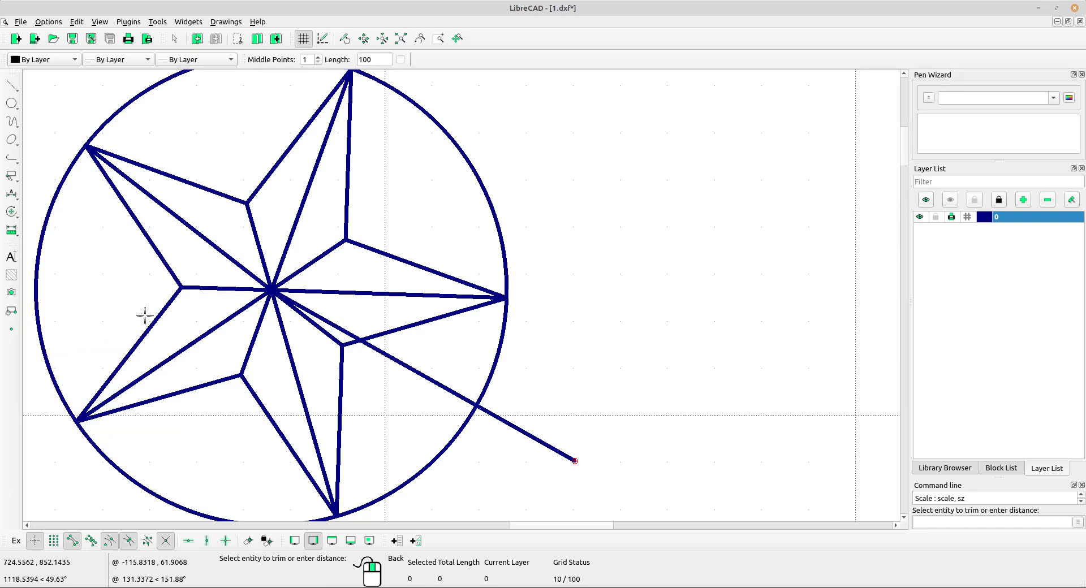
pyautogui.scroll(-1, 191, 300)
pyautogui.doubleClick(367, 59)
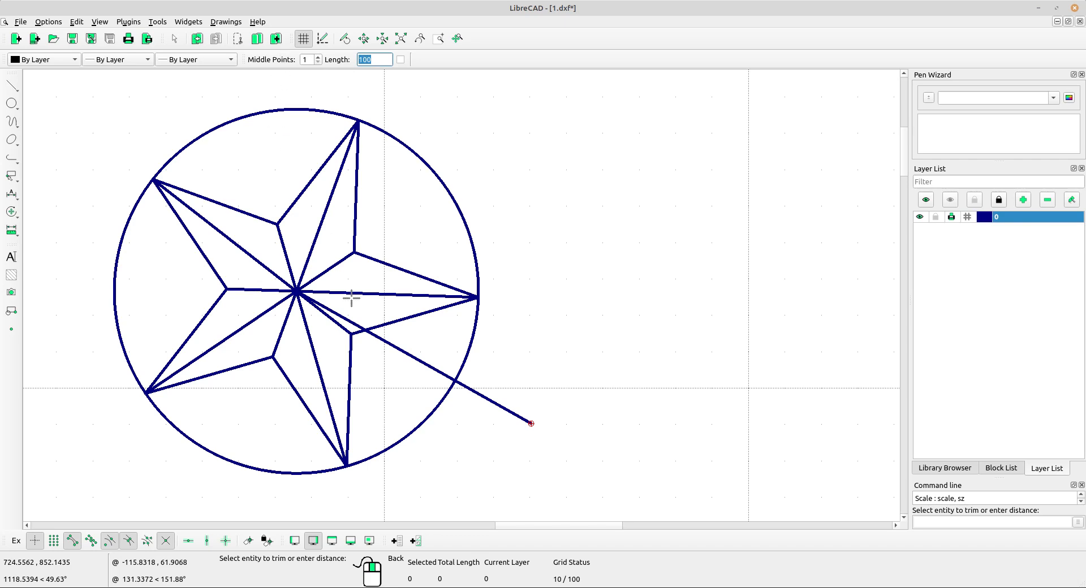
pyautogui.scroll(4, 351, 298)
pyautogui.scroll(-4, 332, 281)
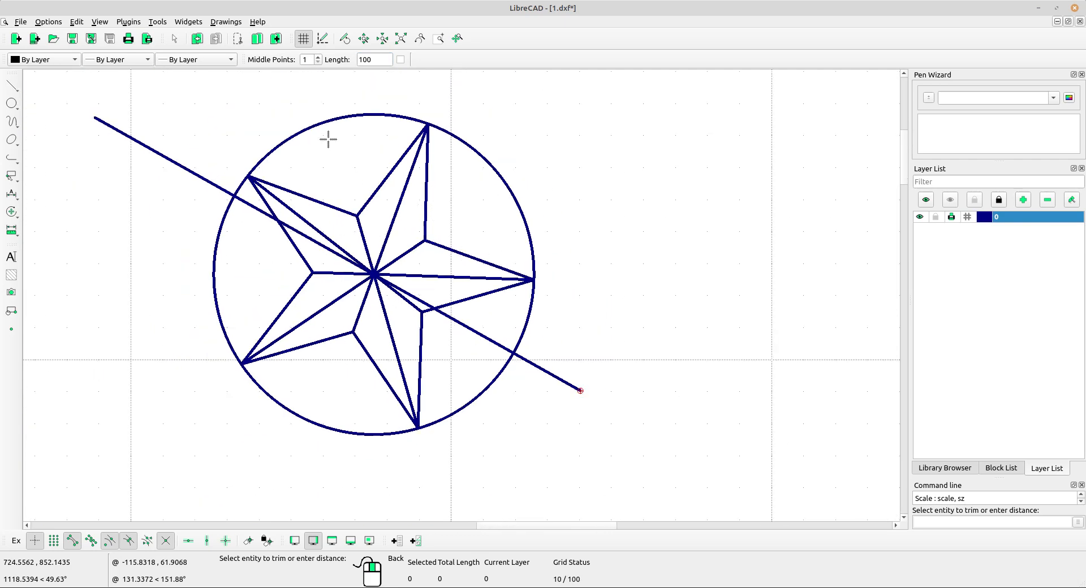
pyautogui.rightClick(329, 140)
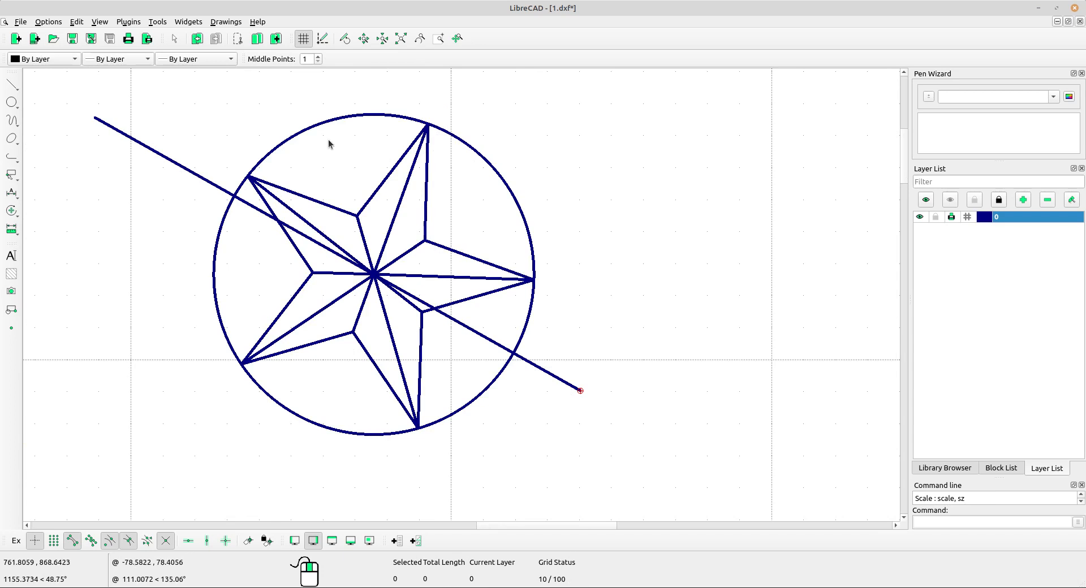
pyautogui.scroll(-6, 328, 143)
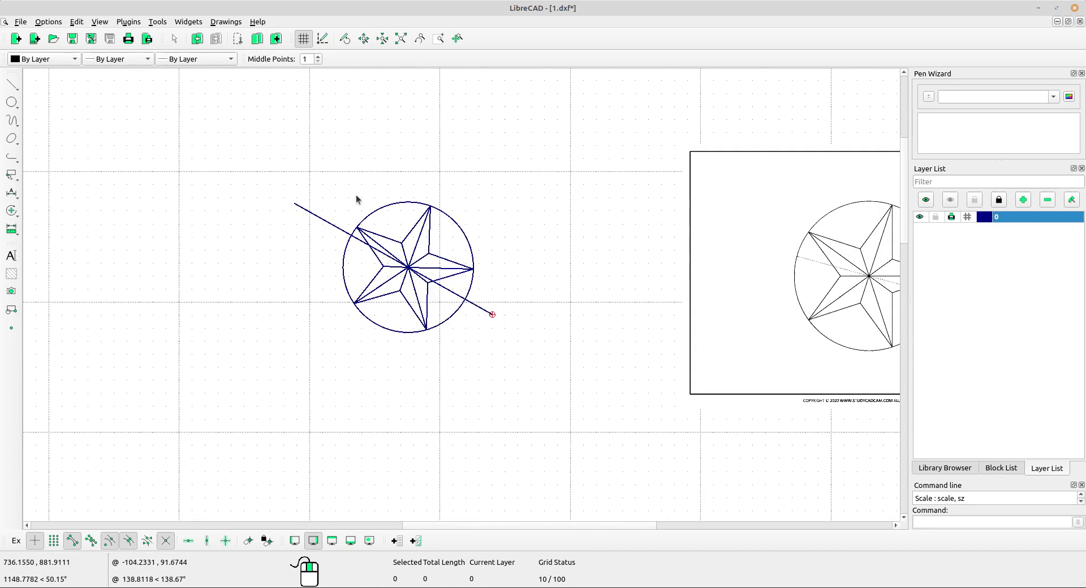
pyautogui.moveTo(642, 317); pyautogui.dragTo(449, 274, button='middle')
pyautogui.scroll(3, 428, 234)
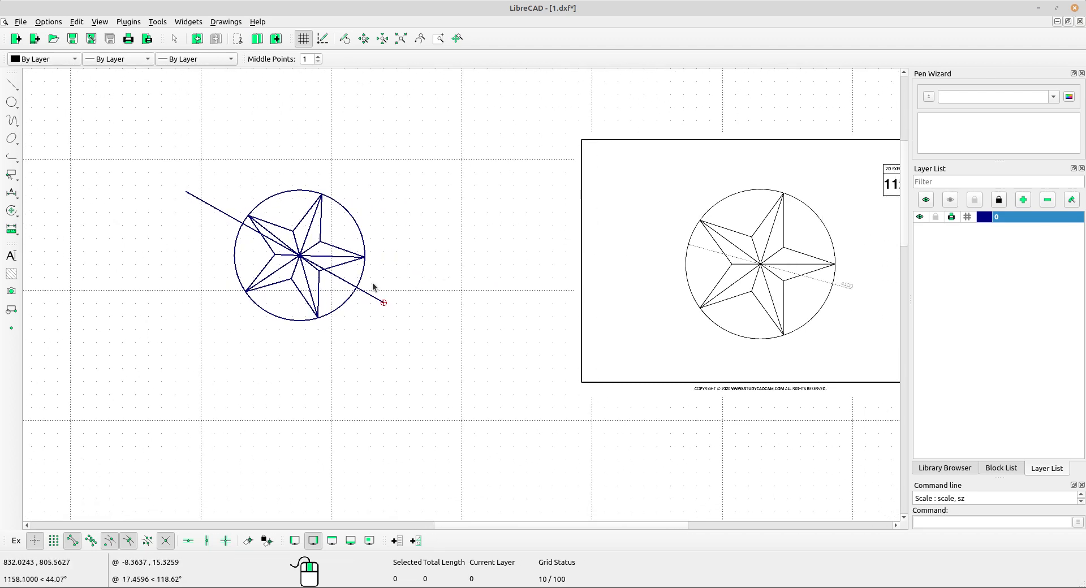
pyautogui.scroll(5, 373, 286)
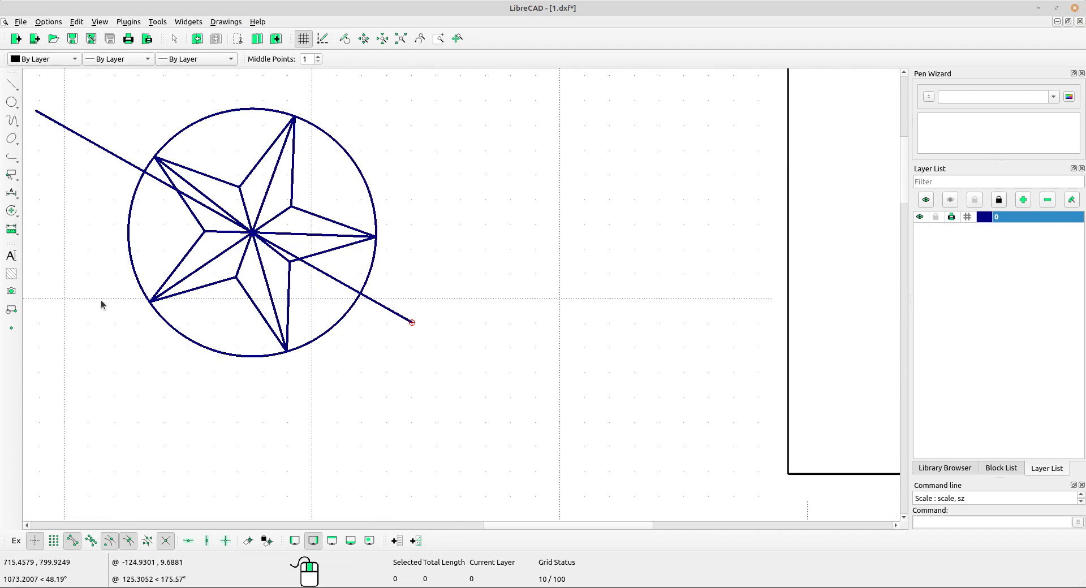
pyautogui.click(13, 193)
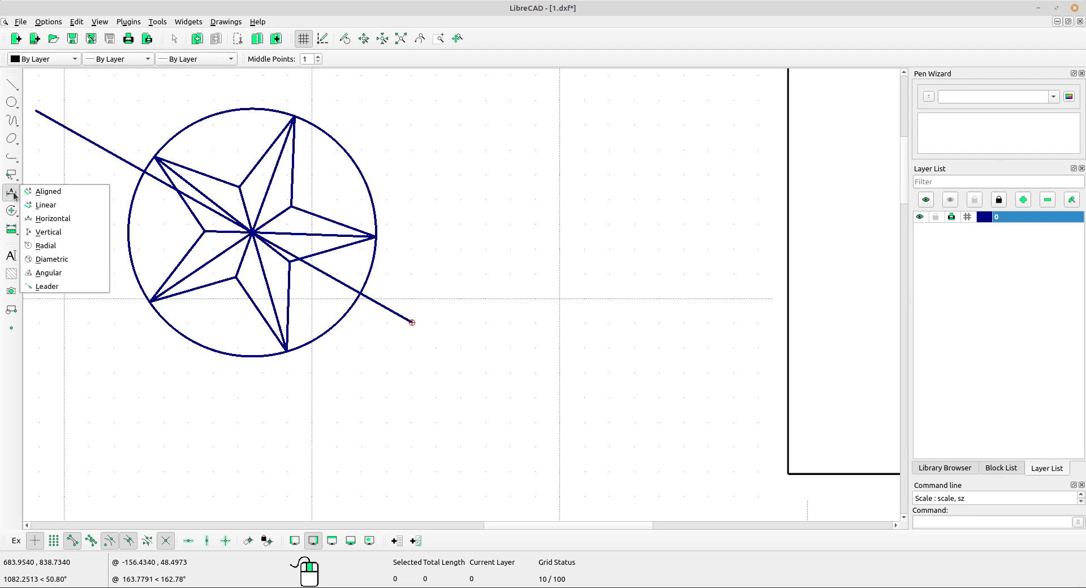
pyautogui.click(51, 259)
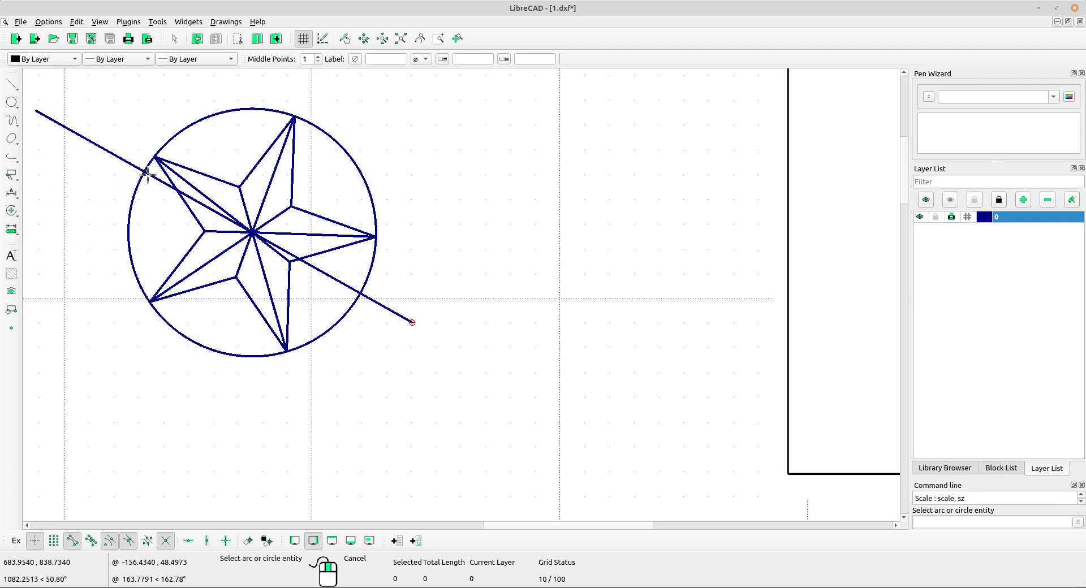
pyautogui.scroll(3, 147, 176)
pyautogui.scroll(2, 232, 202)
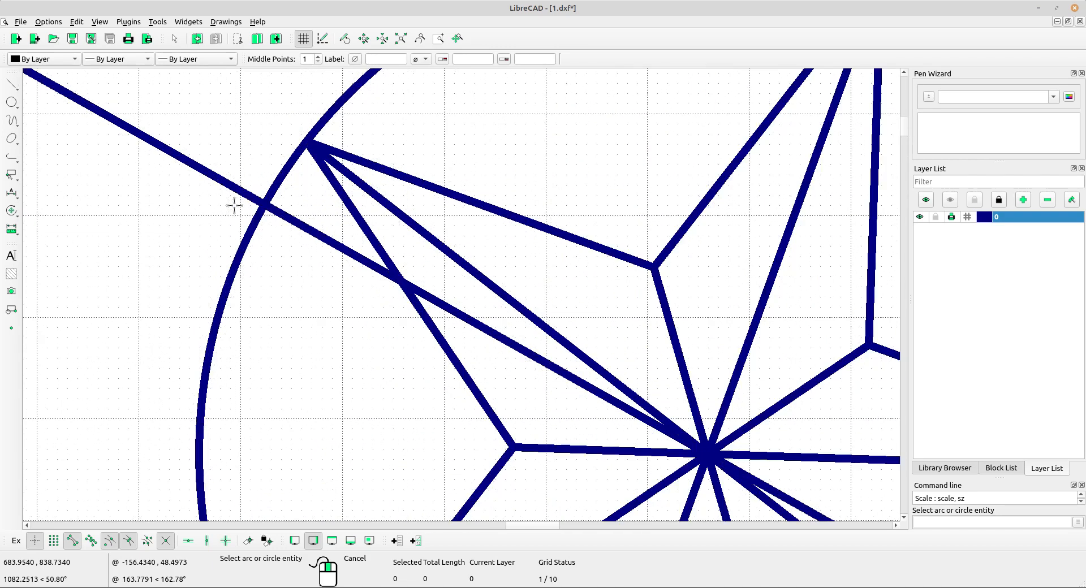
pyautogui.scroll(2, 234, 205)
pyautogui.scroll(-7, 336, 216)
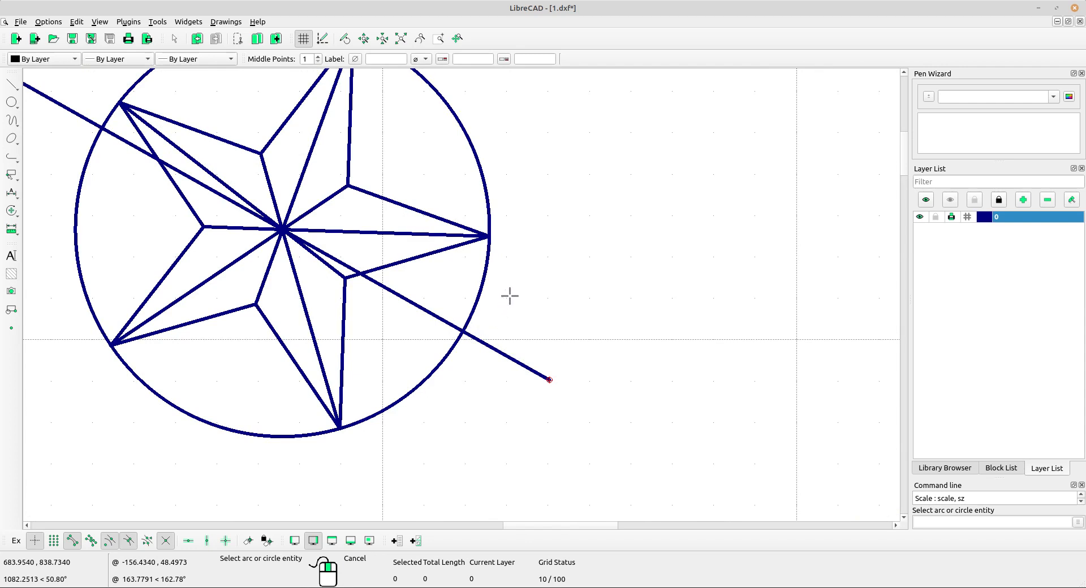
pyautogui.rightClick(549, 165)
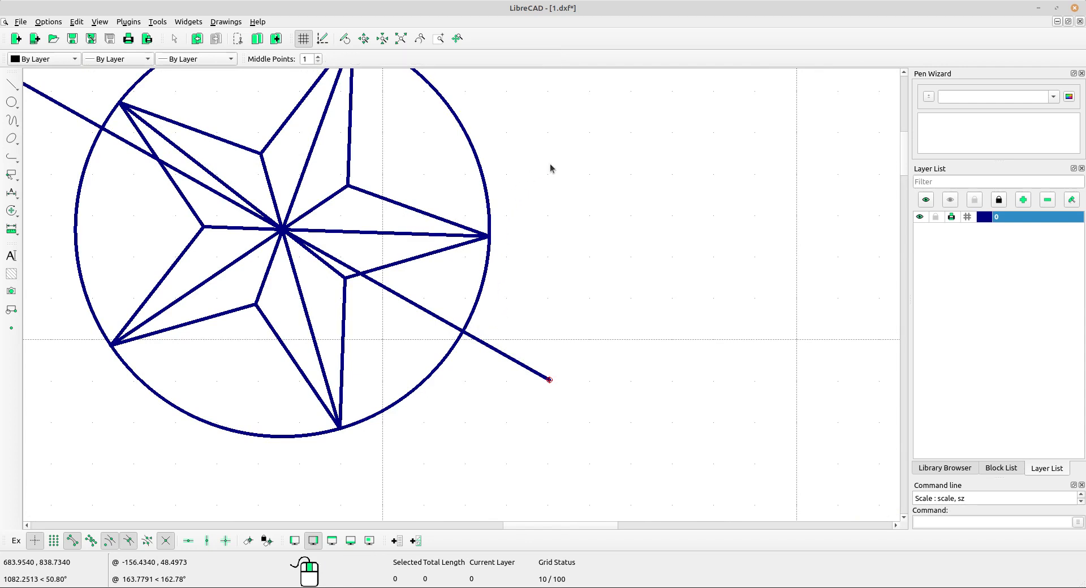
# Delete the diagonal line that runs through the star's center.
pyautogui.click(544, 377)
pyautogui.scroll(-2, 509, 382)
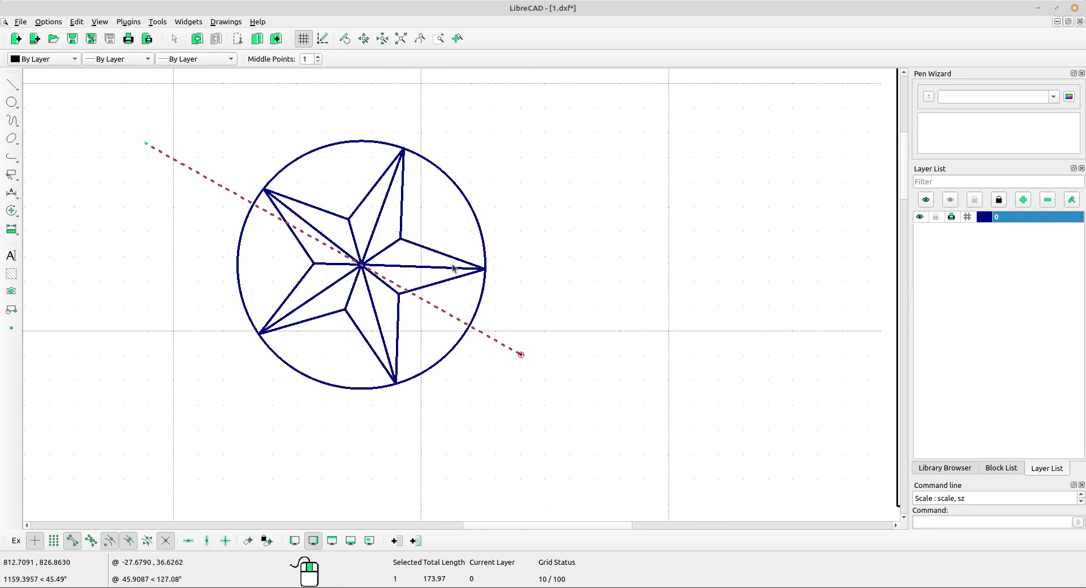
pyautogui.press('Delete')
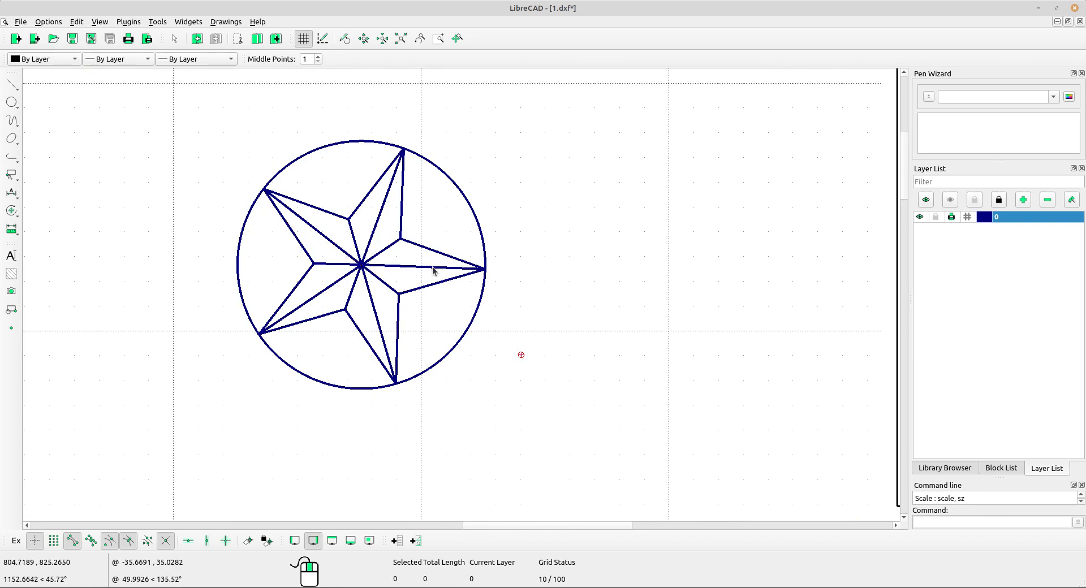
# Draw a two-point line from the star's upper-left tip to the star's center, and end the Line command.
pyautogui.click(11, 85)
pyautogui.click(102, 83)
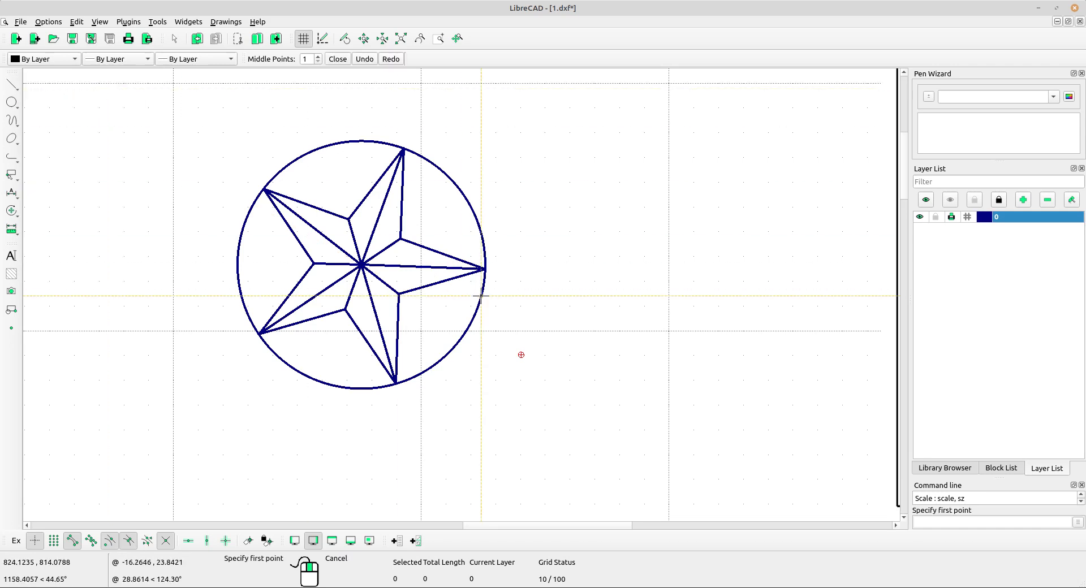
pyautogui.scroll(3, 470, 296)
pyautogui.scroll(2, 470, 297)
pyautogui.scroll(-3, 170, 162)
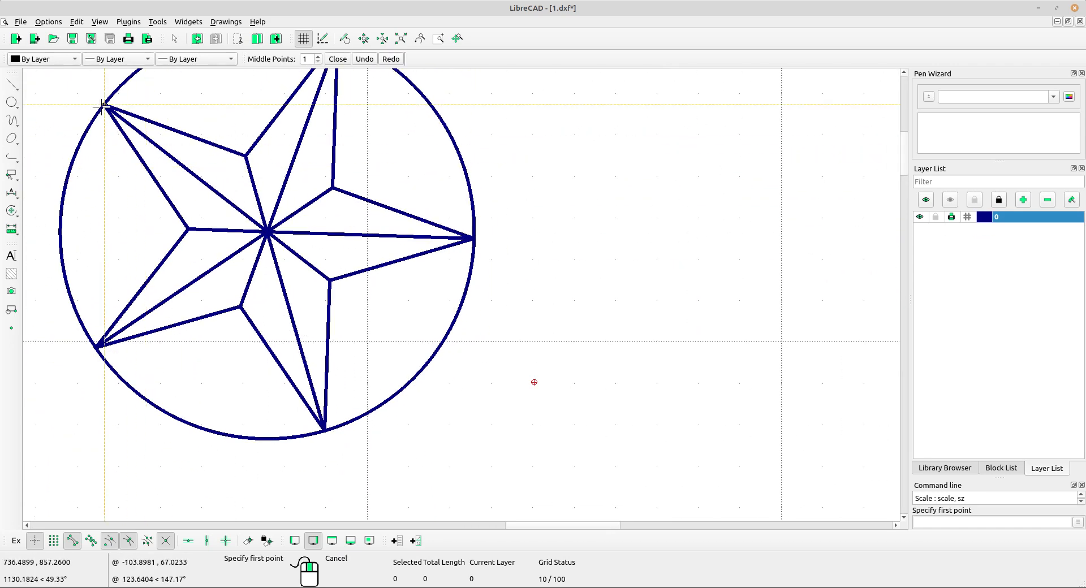
pyautogui.click(102, 106)
pyautogui.click(266, 232)
pyautogui.rightClick(266, 231)
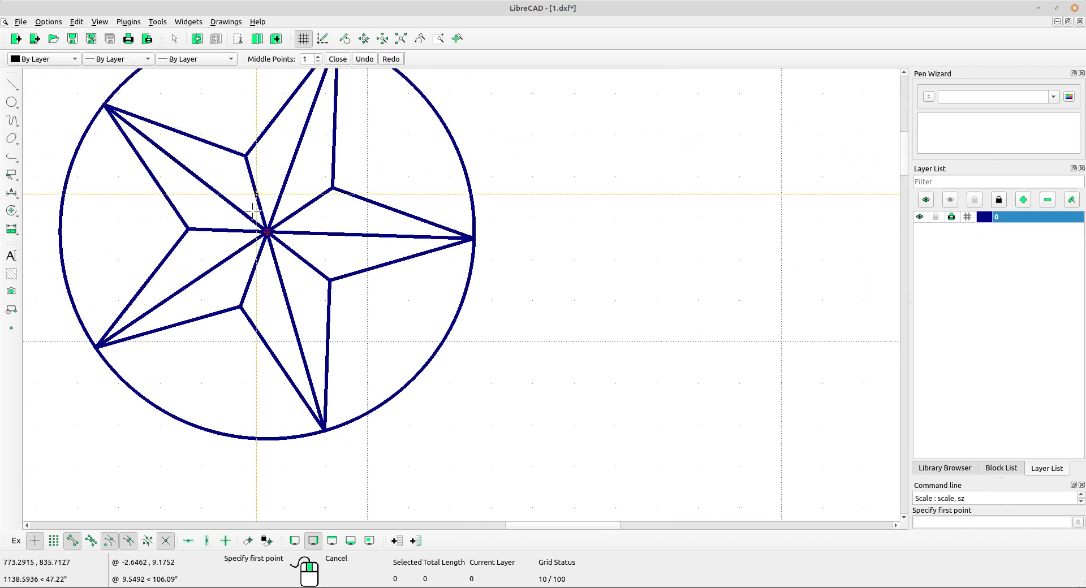
pyautogui.rightClick(253, 211)
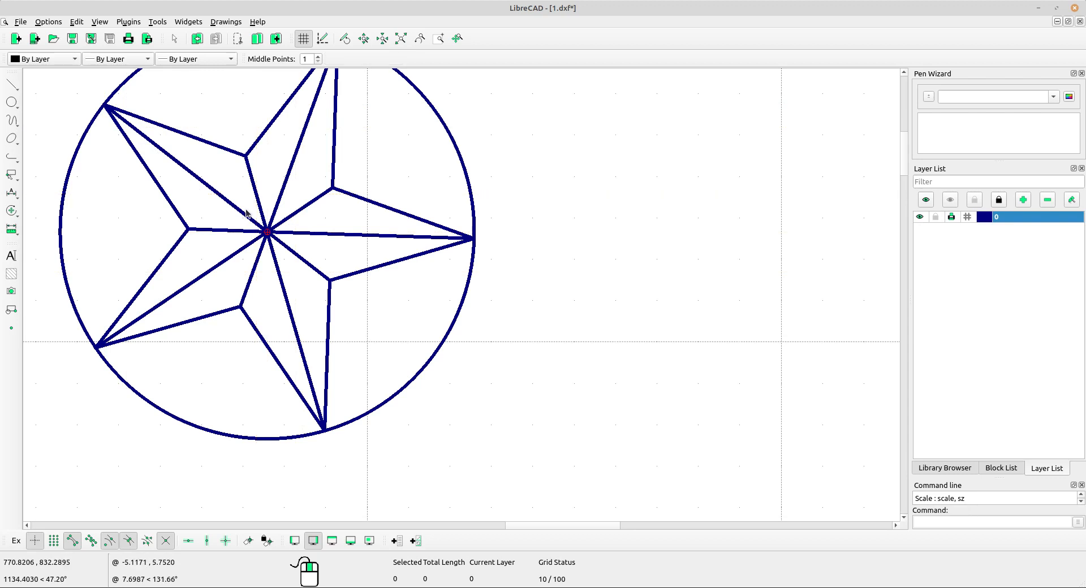
# Lengthen the new line by 100 at both ends, so it extends past the circle on both sides.
pyautogui.click(12, 210)
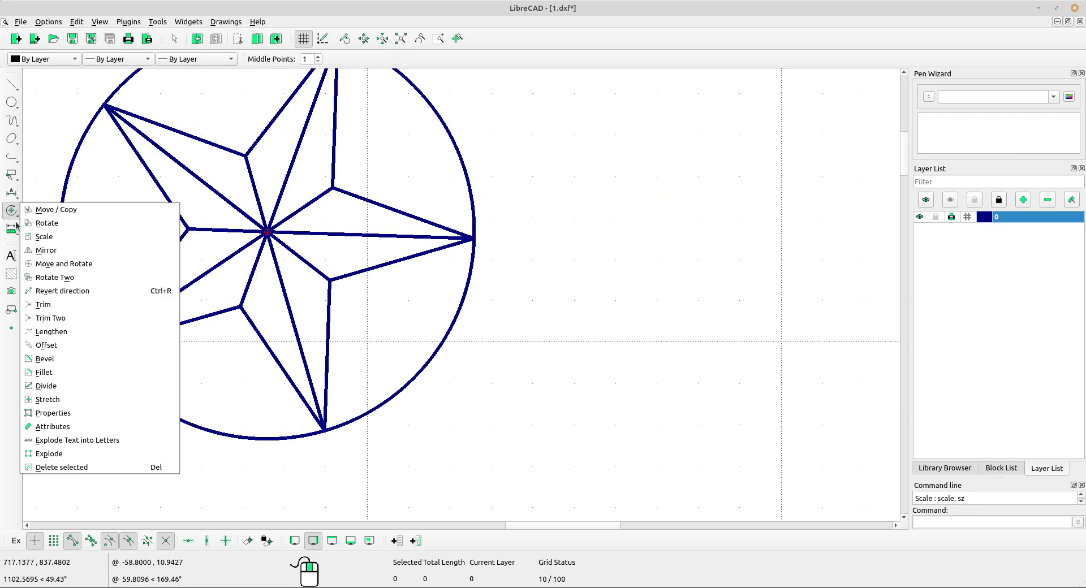
pyautogui.click(63, 337)
pyautogui.click(252, 221)
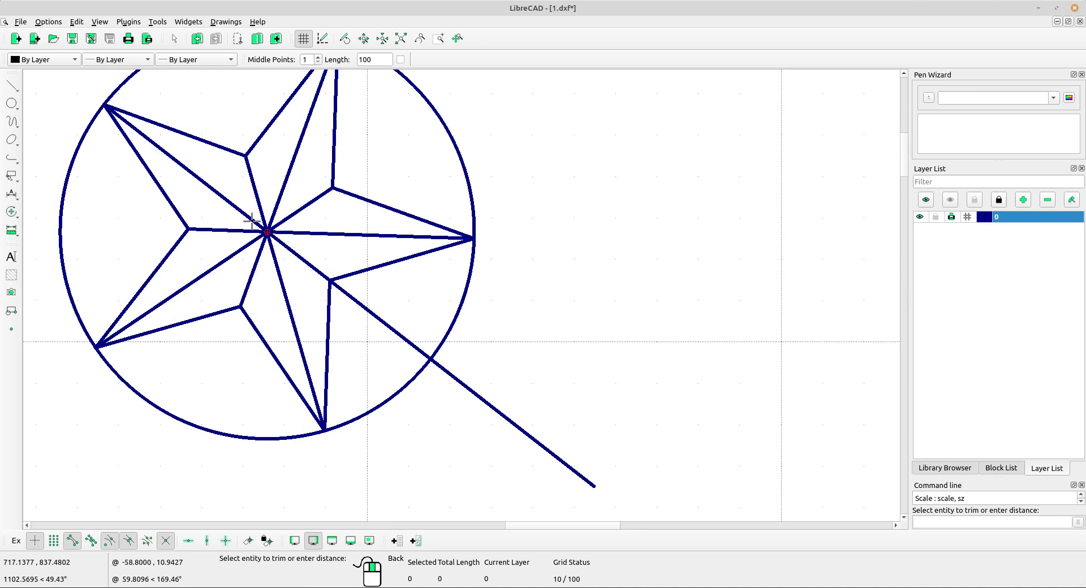
pyautogui.click(142, 128)
pyautogui.scroll(-4, 139, 129)
pyautogui.rightClick(498, 180)
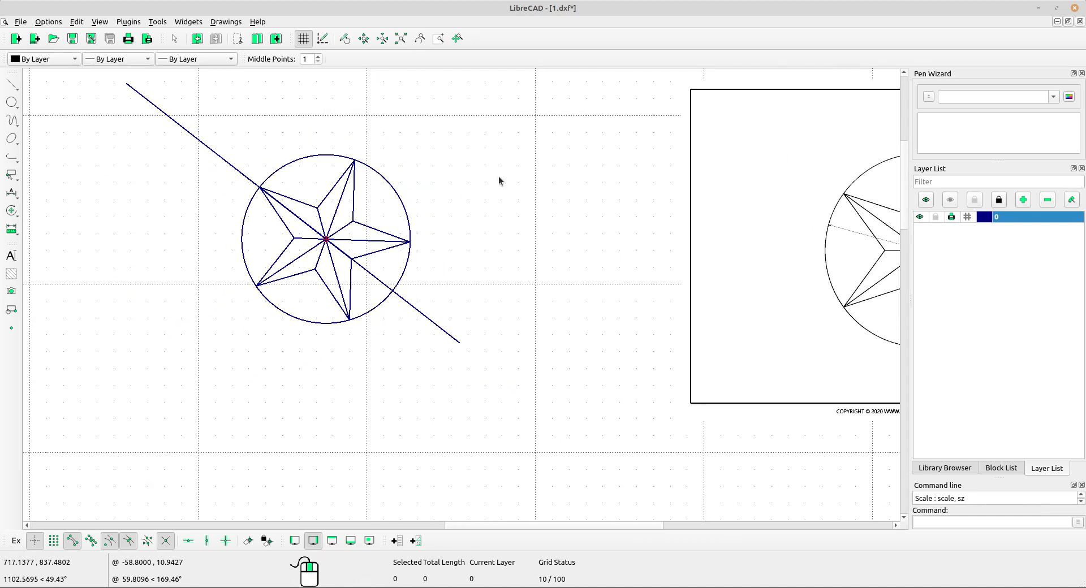
pyautogui.scroll(3, 498, 180)
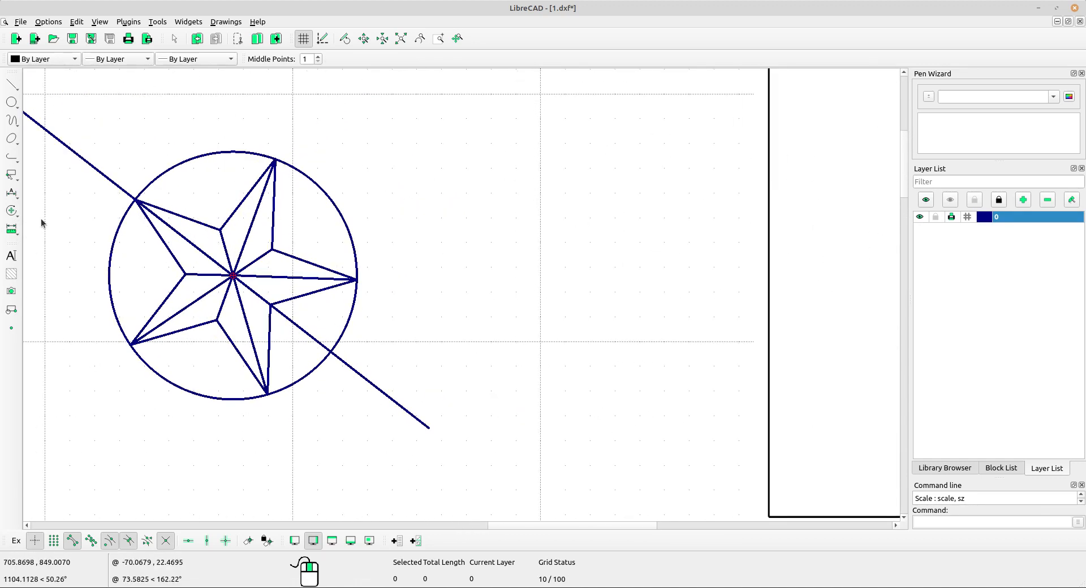
# Try an aligned dimension from the star's upper-left tip to the diagonal line's lower-right crossing with the circle, placed outside the circle.
pyautogui.click(11, 211)
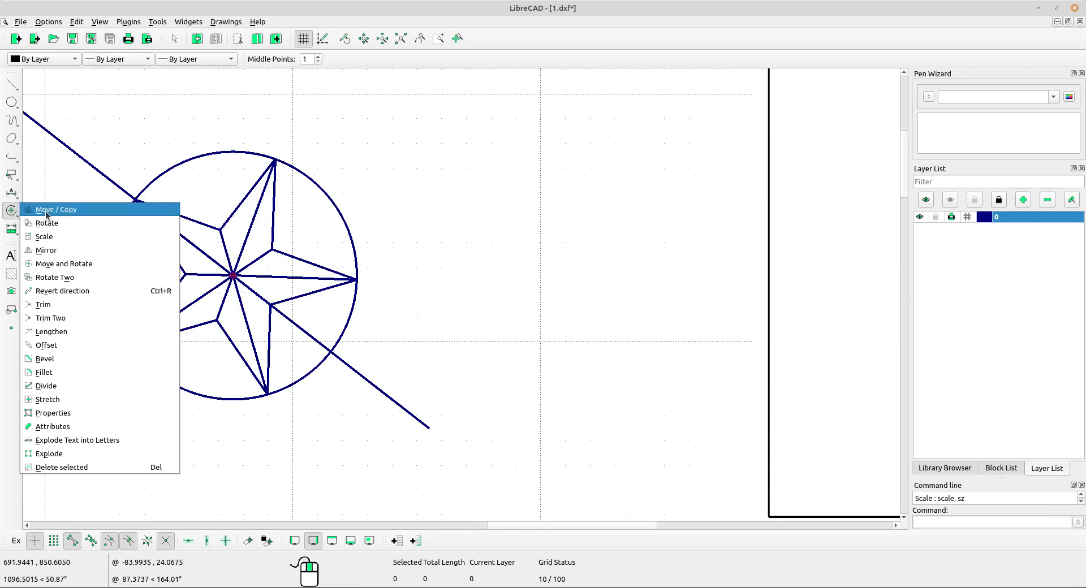
pyautogui.click(11, 193)
pyautogui.click(11, 193)
pyautogui.click(43, 190)
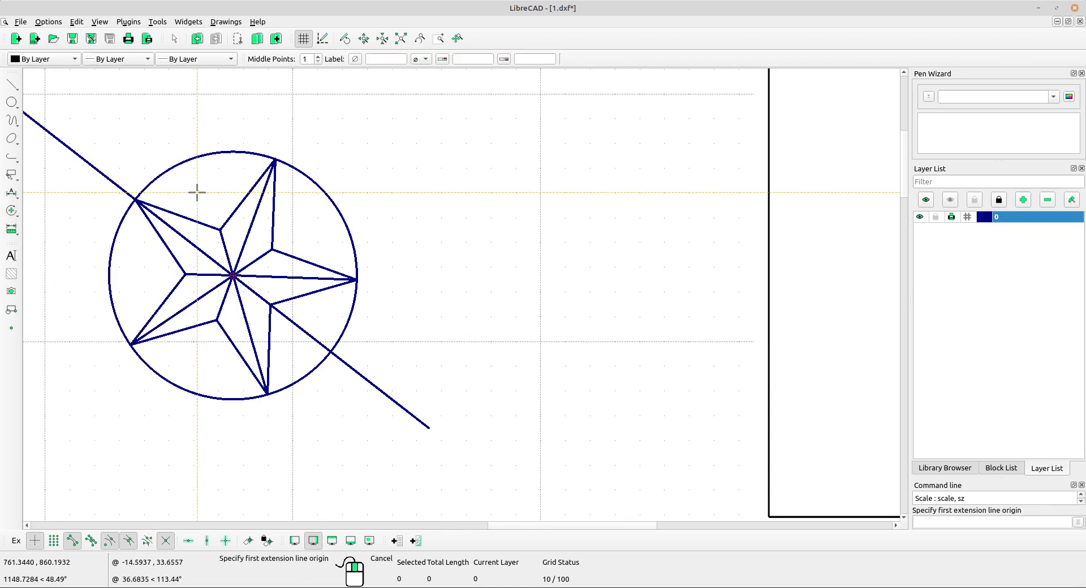
pyautogui.scroll(7, 197, 193)
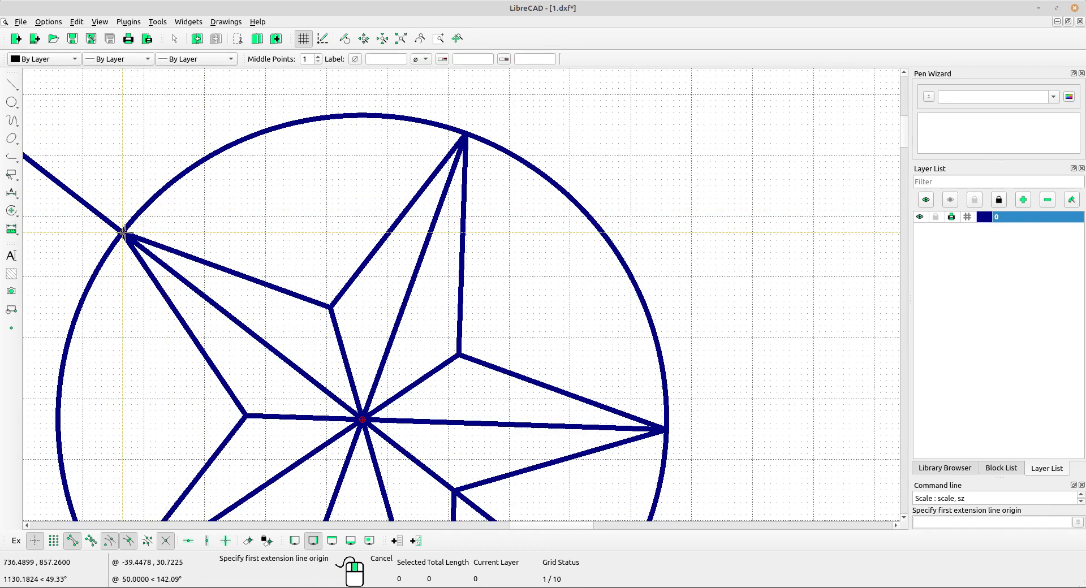
pyautogui.click(123, 233)
pyautogui.moveTo(333, 279); pyautogui.dragTo(163, 54, button='middle')
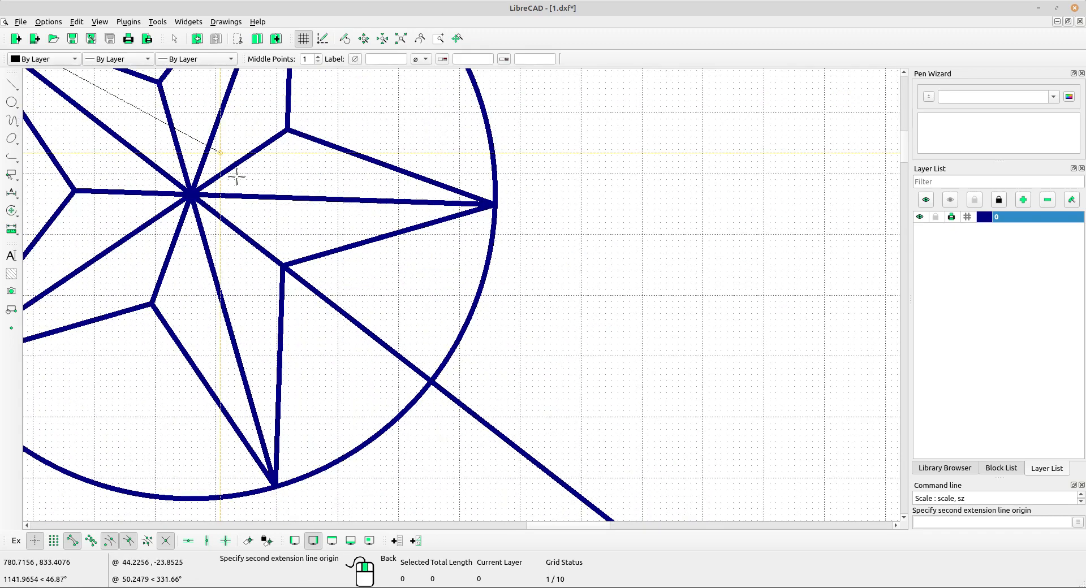
pyautogui.click(431, 382)
pyautogui.scroll(-6, 451, 325)
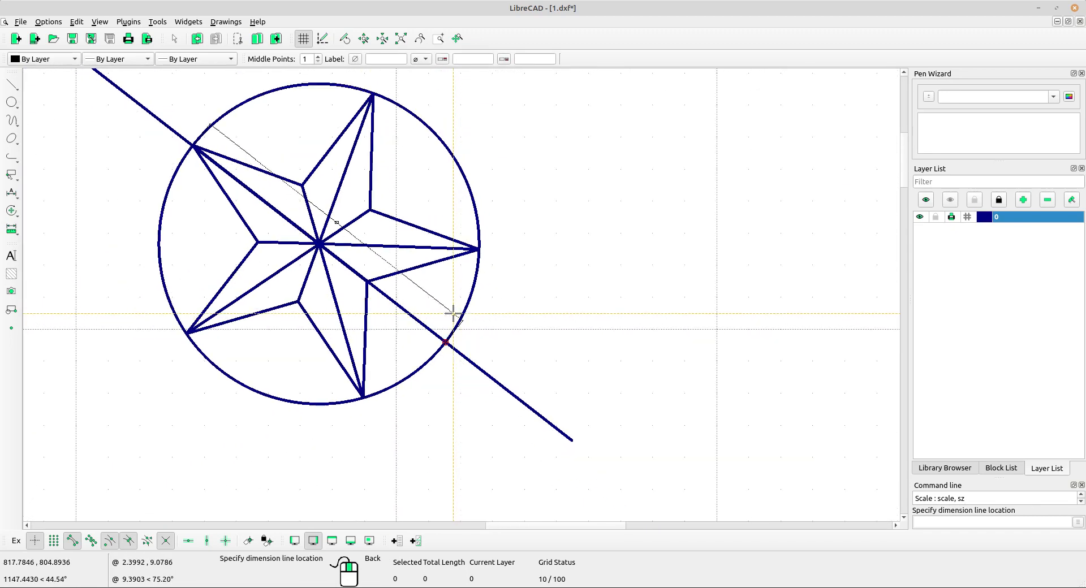
pyautogui.scroll(3, 470, 187)
pyautogui.scroll(6, 481, 162)
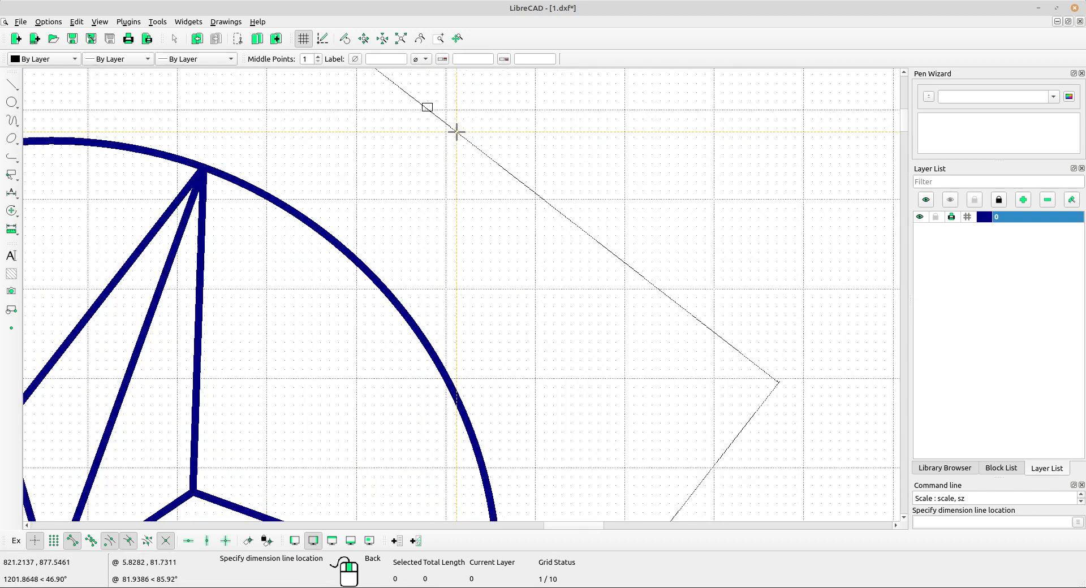
pyautogui.click(437, 116)
pyautogui.scroll(2, 438, 117)
pyautogui.scroll(2, 438, 117)
pyautogui.rightClick(439, 121)
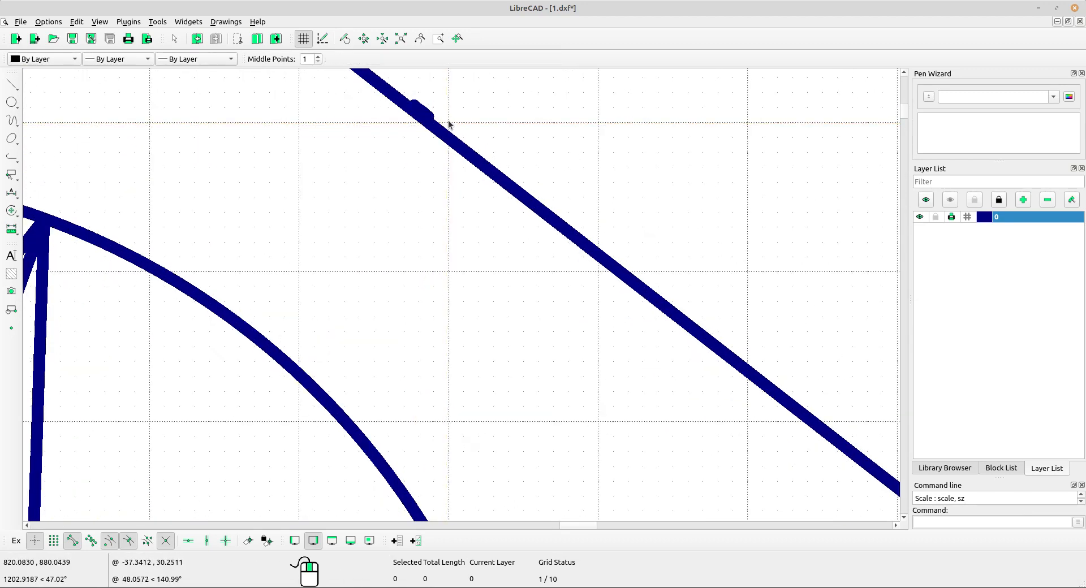
# Delete the aligned dimension placed outside the circle.
pyautogui.click(439, 134)
pyautogui.press('Delete')
pyautogui.scroll(-1, 437, 193)
pyautogui.scroll(-9, 437, 189)
pyautogui.moveTo(221, 340); pyautogui.dragTo(324, 242, button='middle')
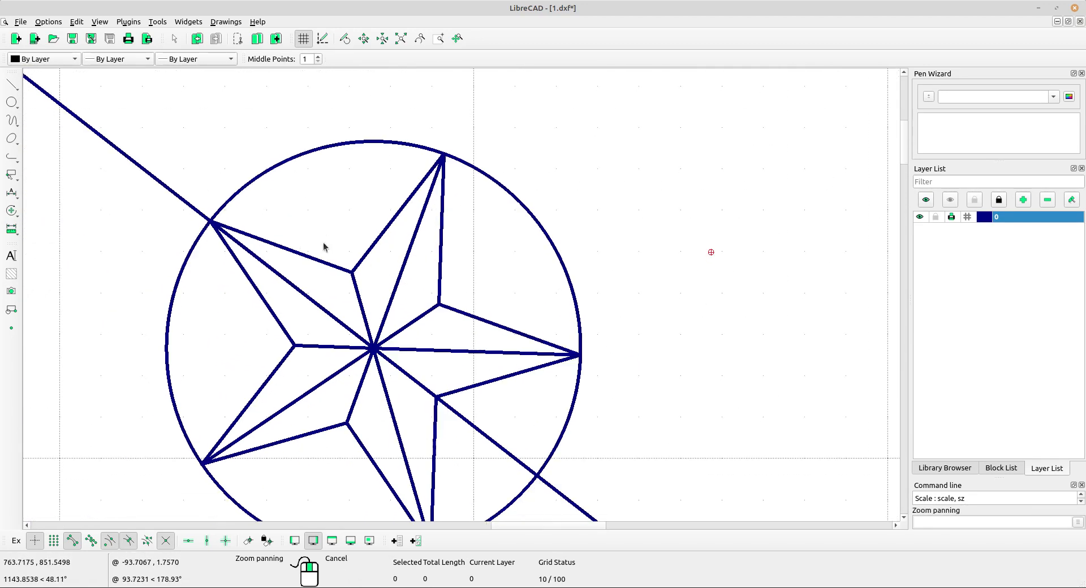
pyautogui.moveTo(430, 324); pyautogui.dragTo(420, 282, button='middle')
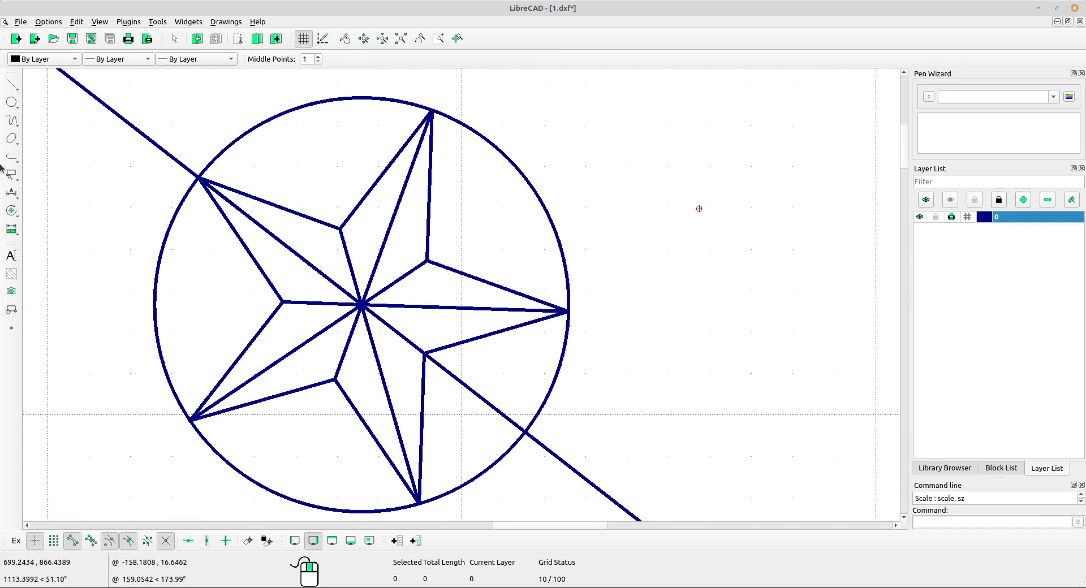
# Add an aligned dimension for the circle's diameter between the diagonal line's two crossings with the circle, offset to the upper right.
pyautogui.scroll(-9, 51, 179)
pyautogui.moveTo(483, 271); pyautogui.dragTo(458, 267, button='middle')
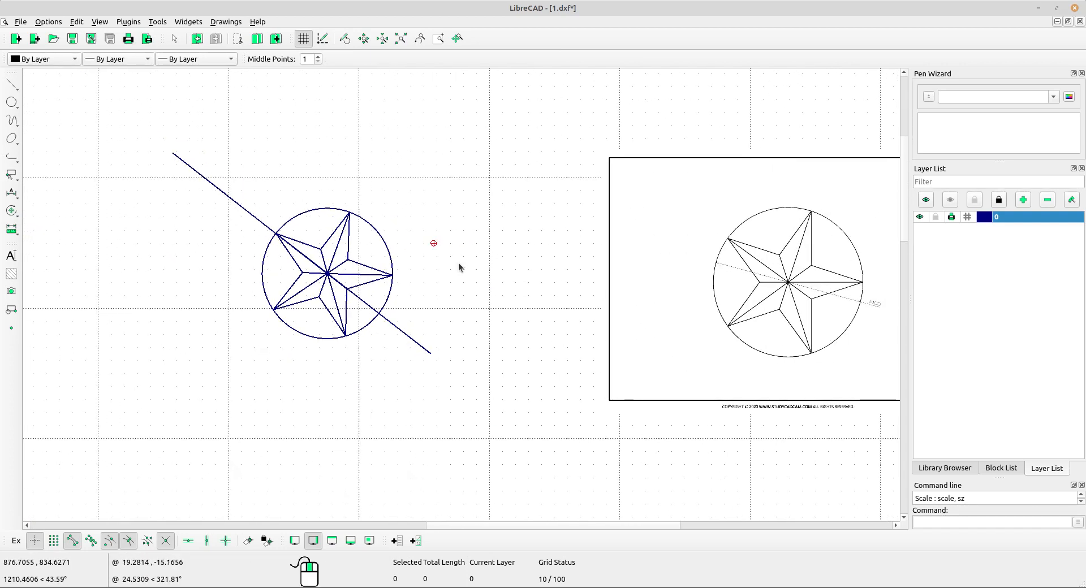
pyautogui.scroll(5, 365, 329)
pyautogui.scroll(2, 50, 211)
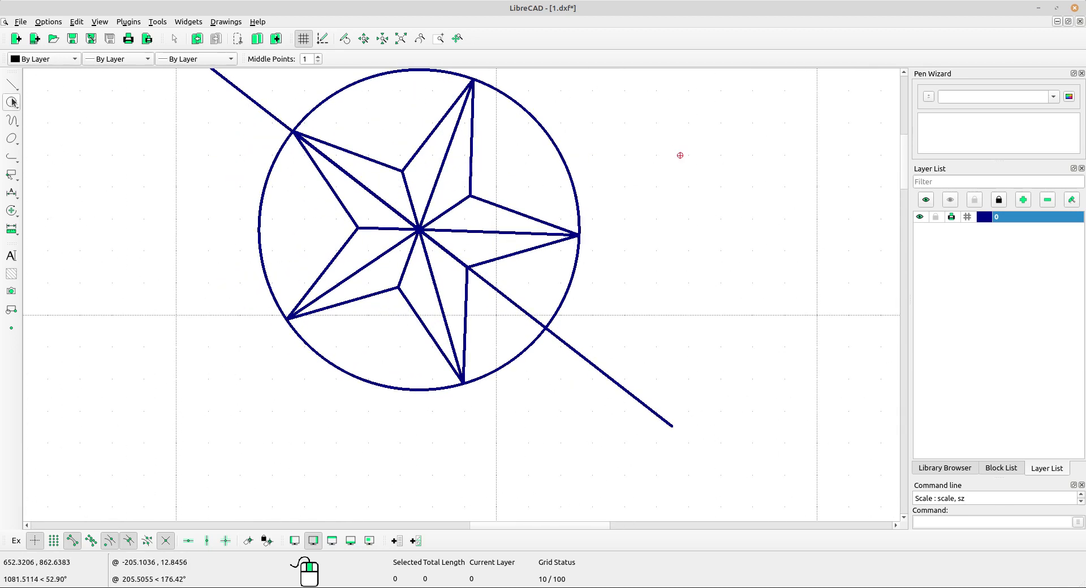
pyautogui.click(17, 200)
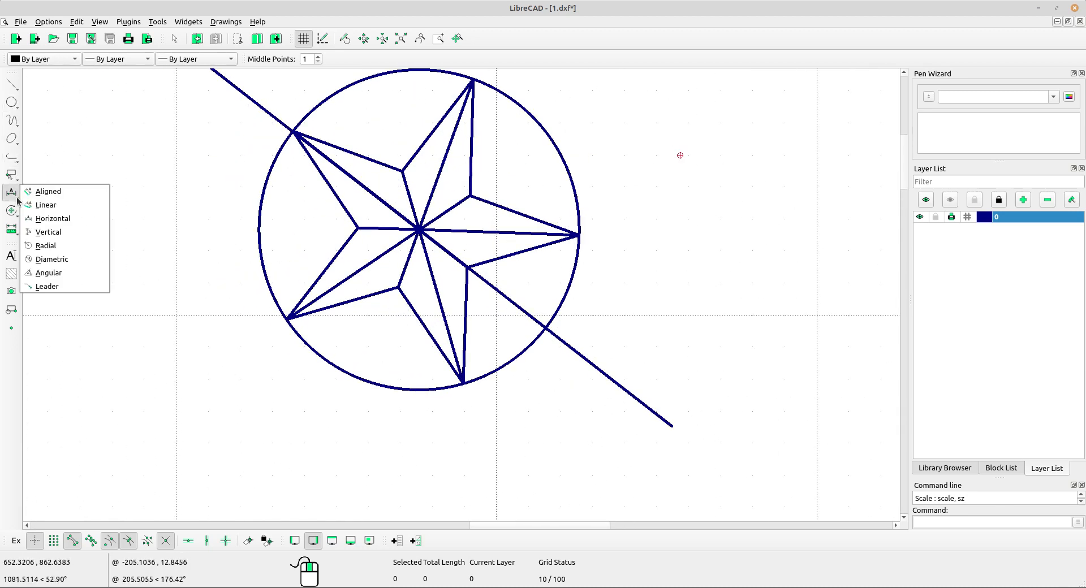
pyautogui.click(48, 191)
pyautogui.scroll(4, 320, 125)
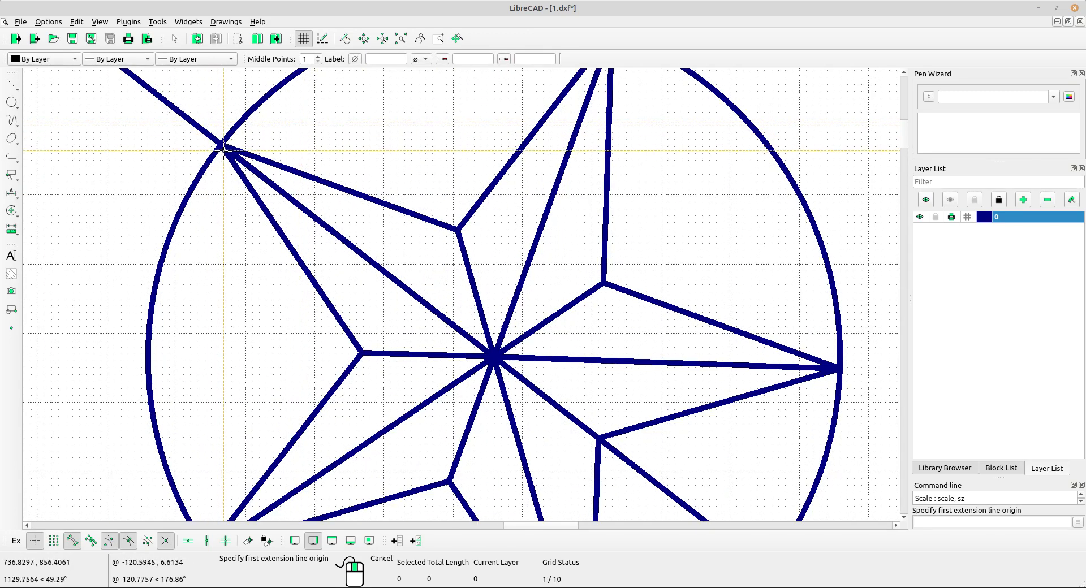
pyautogui.click(221, 146)
pyautogui.moveTo(448, 254); pyautogui.dragTo(214, 13, button='middle')
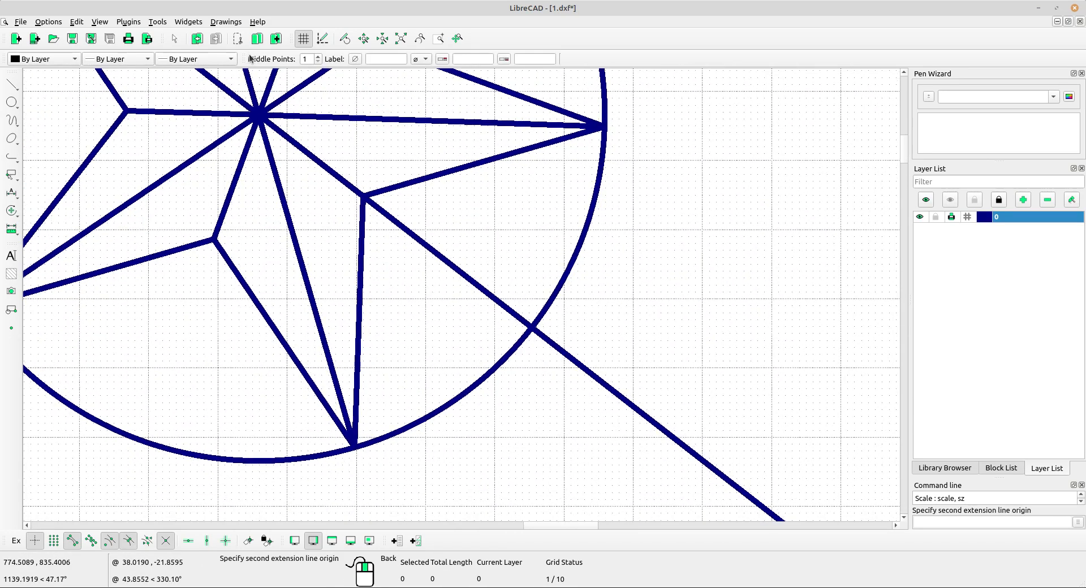
pyautogui.scroll(7, 545, 340)
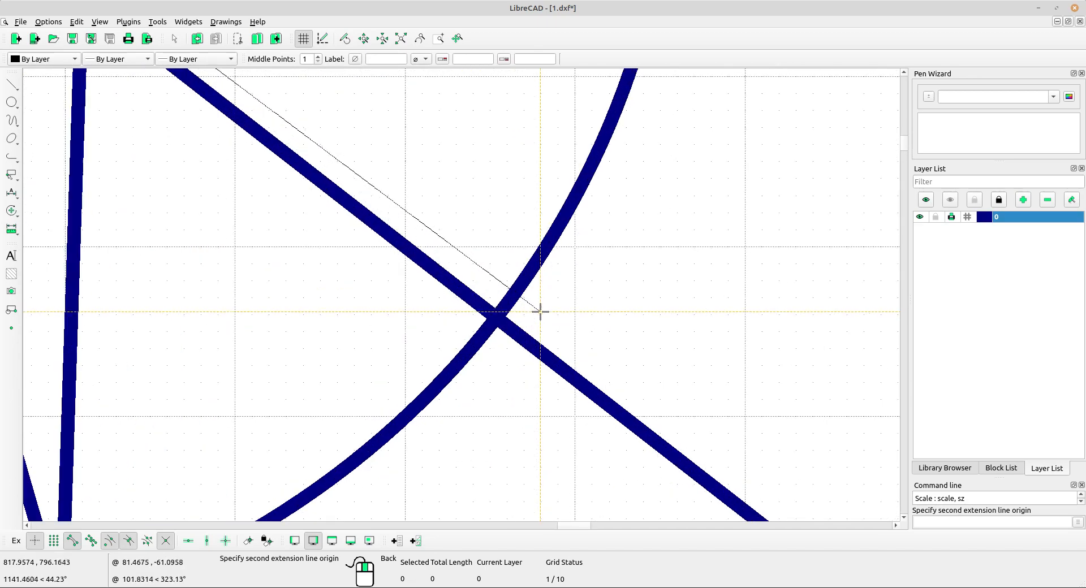
pyautogui.click(496, 312)
pyautogui.scroll(-6, 515, 274)
pyautogui.scroll(3, 502, 215)
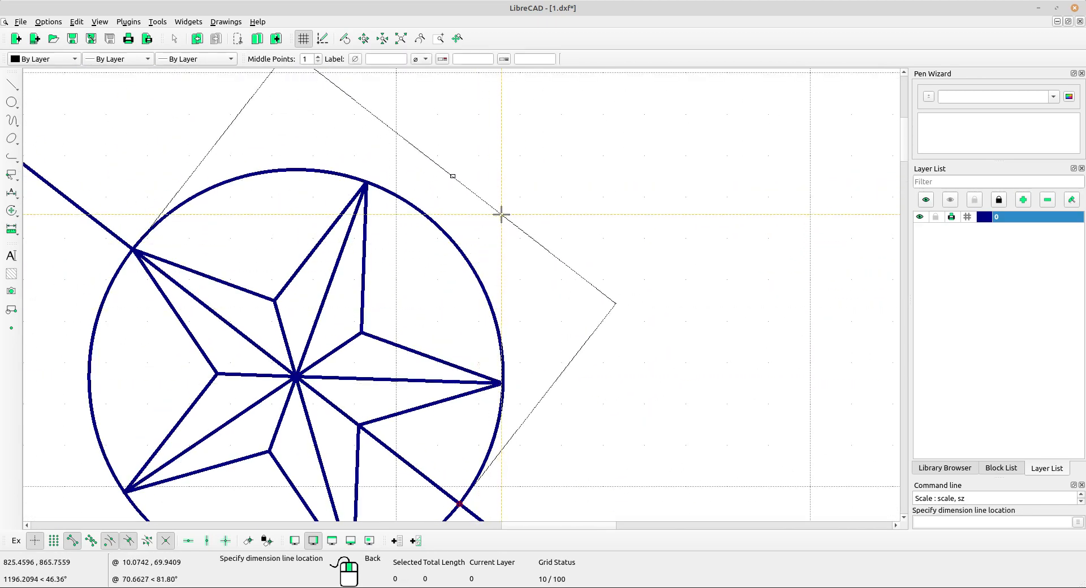
pyautogui.click(502, 215)
pyautogui.scroll(8, 463, 194)
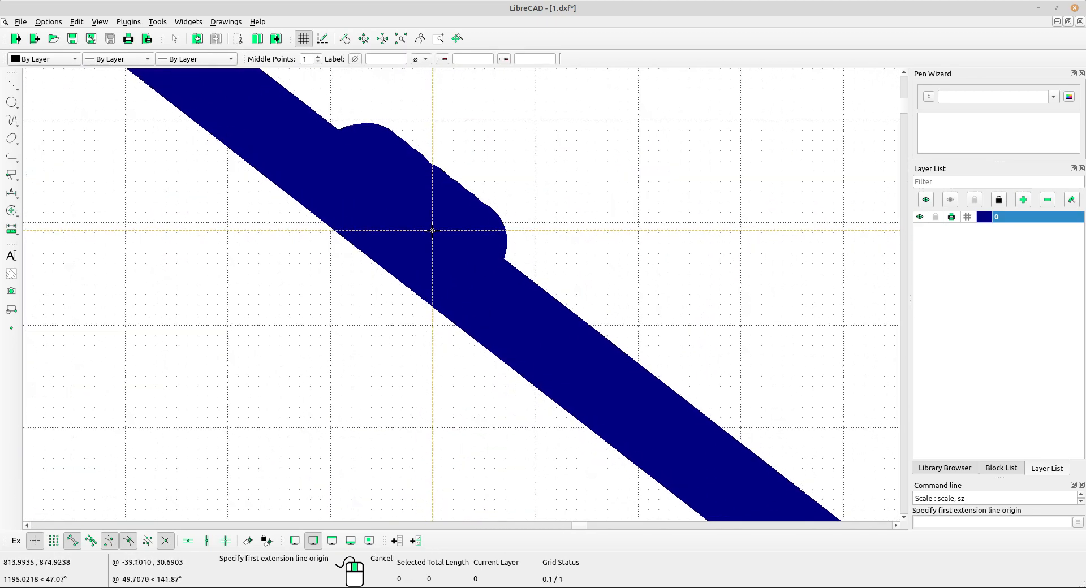
pyautogui.scroll(-8, 432, 230)
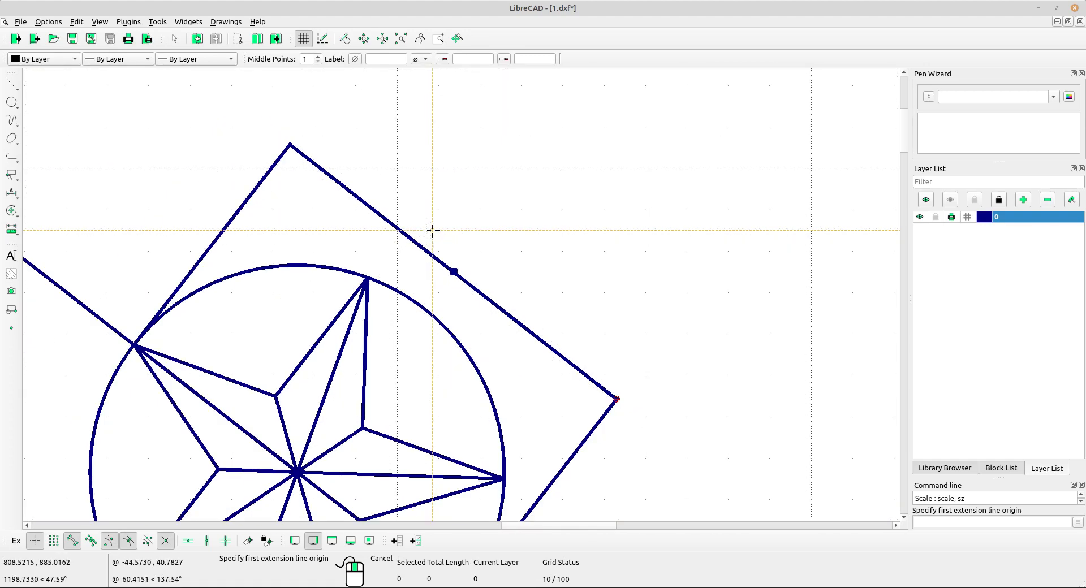
pyautogui.scroll(-4, 432, 230)
pyautogui.moveTo(485, 284); pyautogui.dragTo(577, 223, button='middle')
pyautogui.rightClick(351, 152)
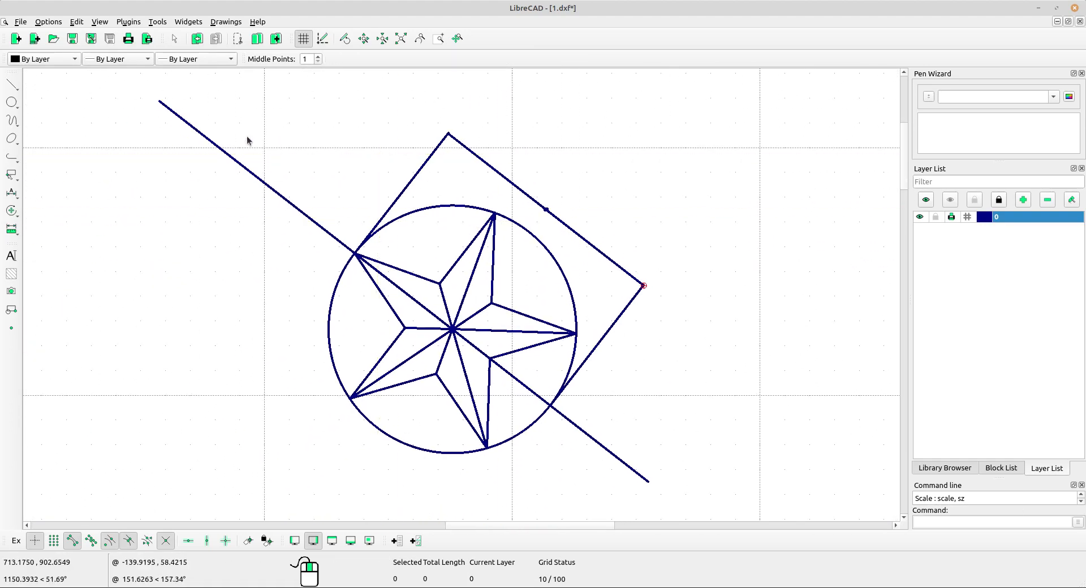
# Set the dimension text height to 5 mm in the current drawing's preferences.
pyautogui.click(48, 21)
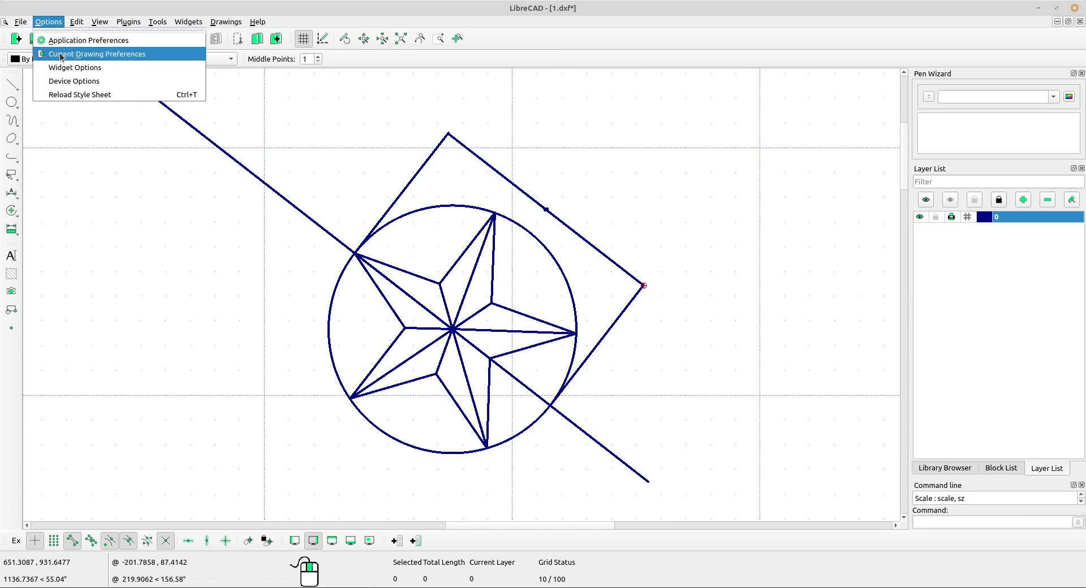
pyautogui.click(61, 54)
pyautogui.moveTo(503, 122)
pyautogui.mouseDown()
pyautogui.moveTo(136, 116)
pyautogui.moveTo(218, 243)
pyautogui.moveTo(188, 252)
pyautogui.mouseUp()
pyautogui.click(125, 268)
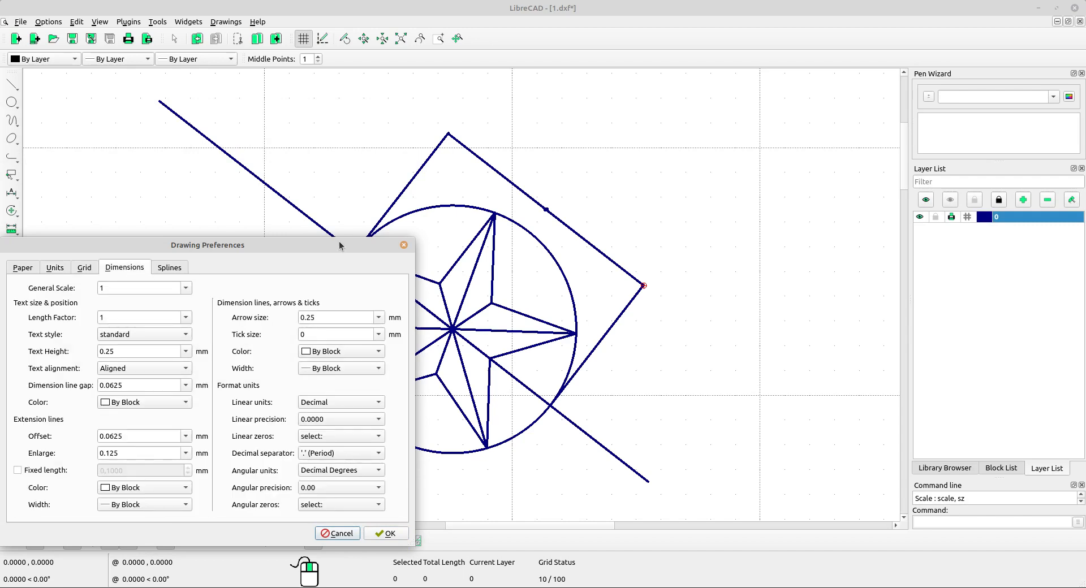
pyautogui.moveTo(340, 245); pyautogui.dragTo(333, 98)
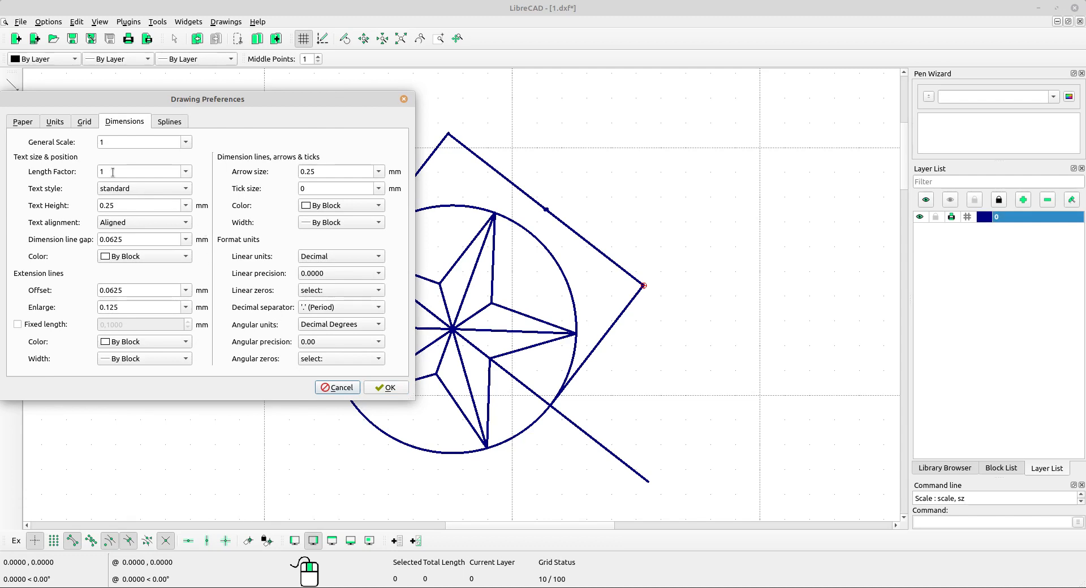
pyautogui.doubleClick(125, 205)
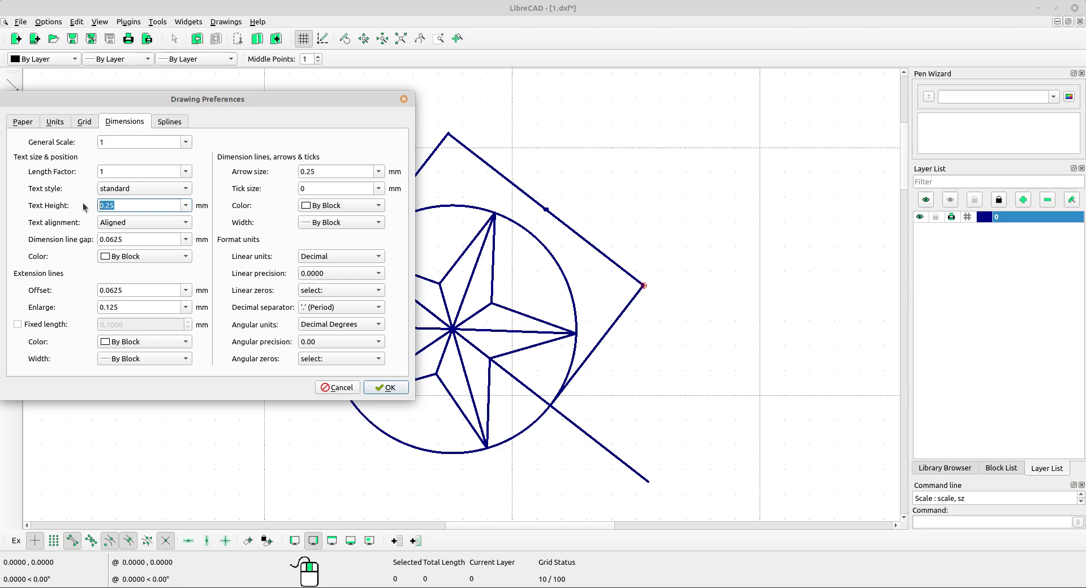
pyautogui.write('5')
pyautogui.press('Tab')
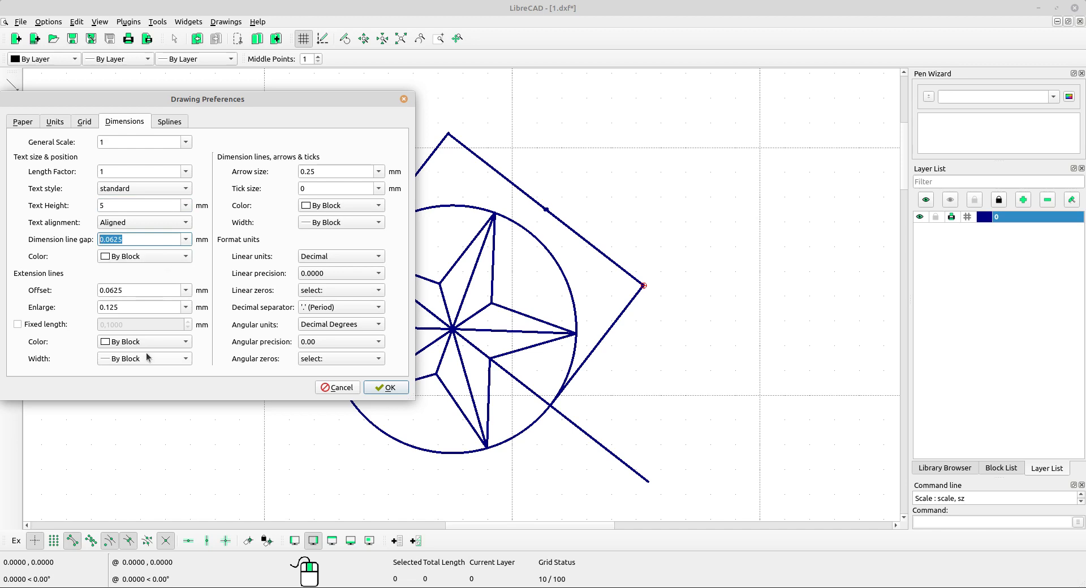
# Set the dimension line gap, the extension line offset and the extension line enlargement to 3 mm each.
pyautogui.write('3')
pyautogui.press('Tab')
pyautogui.write('3')
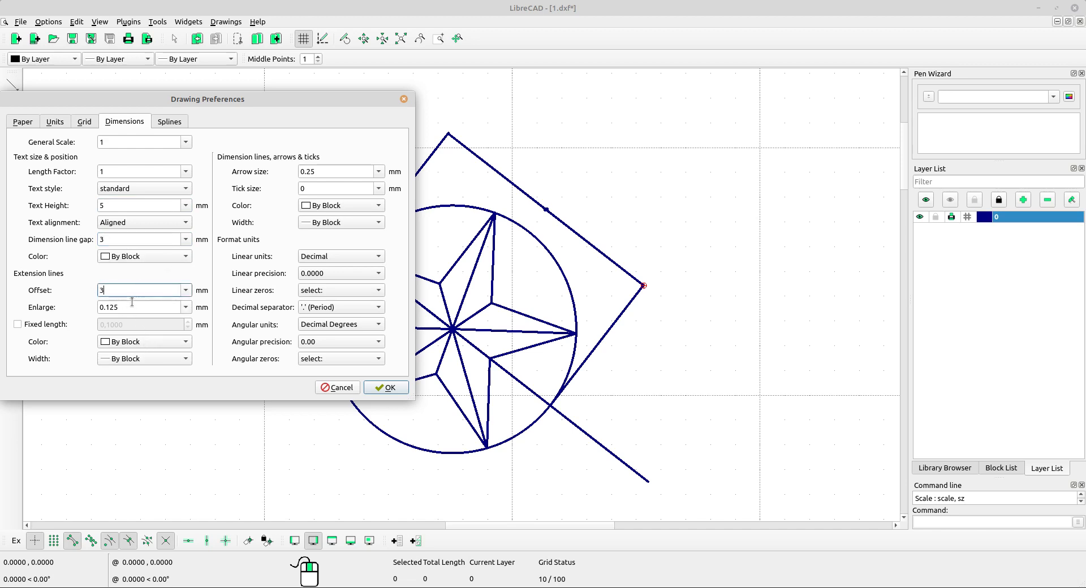
pyautogui.press('Tab')
pyautogui.write('3')
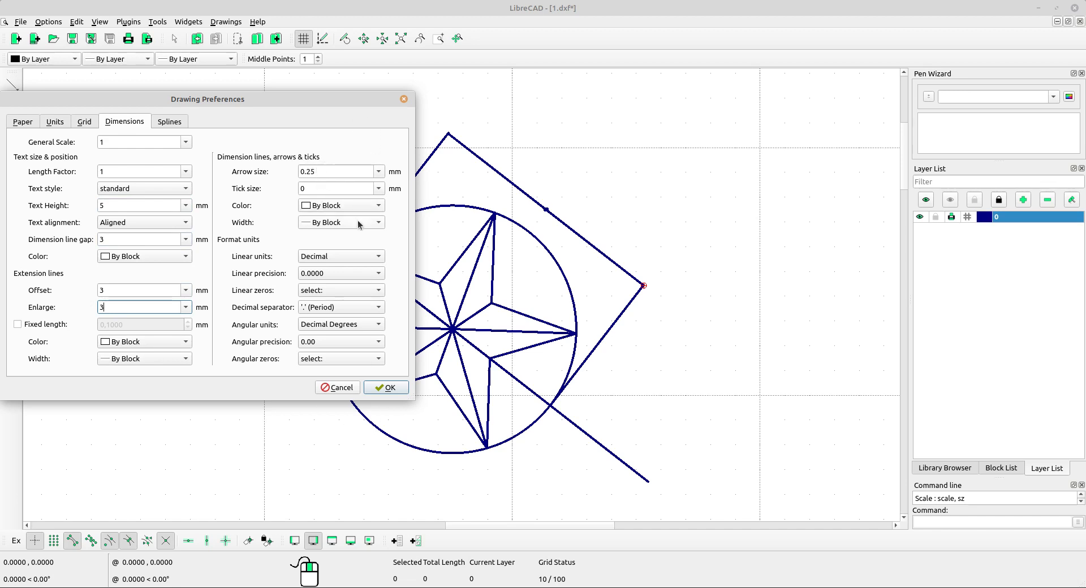
# Set the dimension arrow size to 3 mm, the linear precision to 0.00 and the angular precision to 0.0, and apply the preferences.
pyautogui.doubleClick(329, 175)
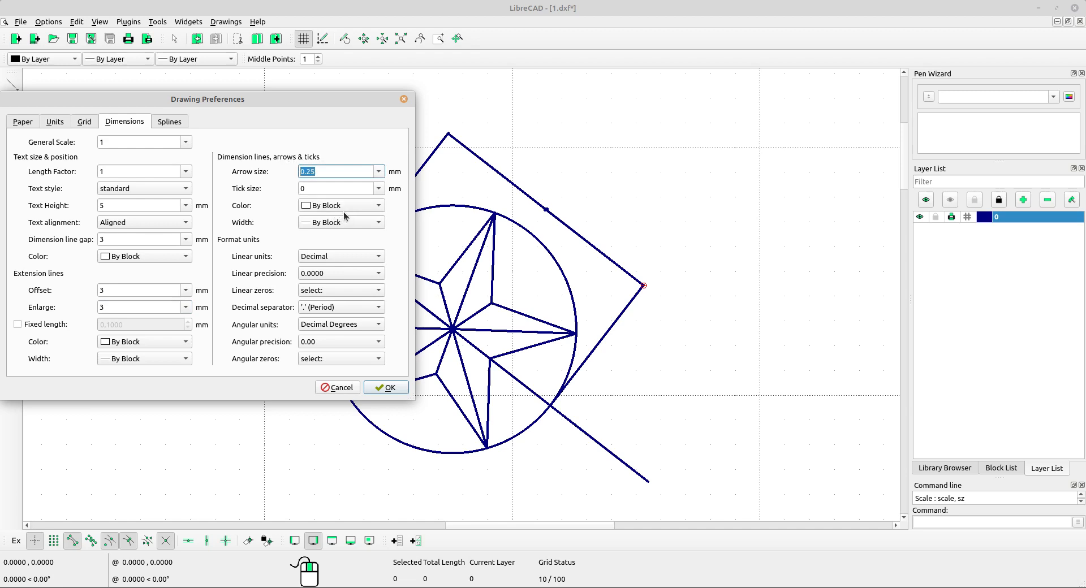
pyautogui.write('3')
pyautogui.click(368, 277)
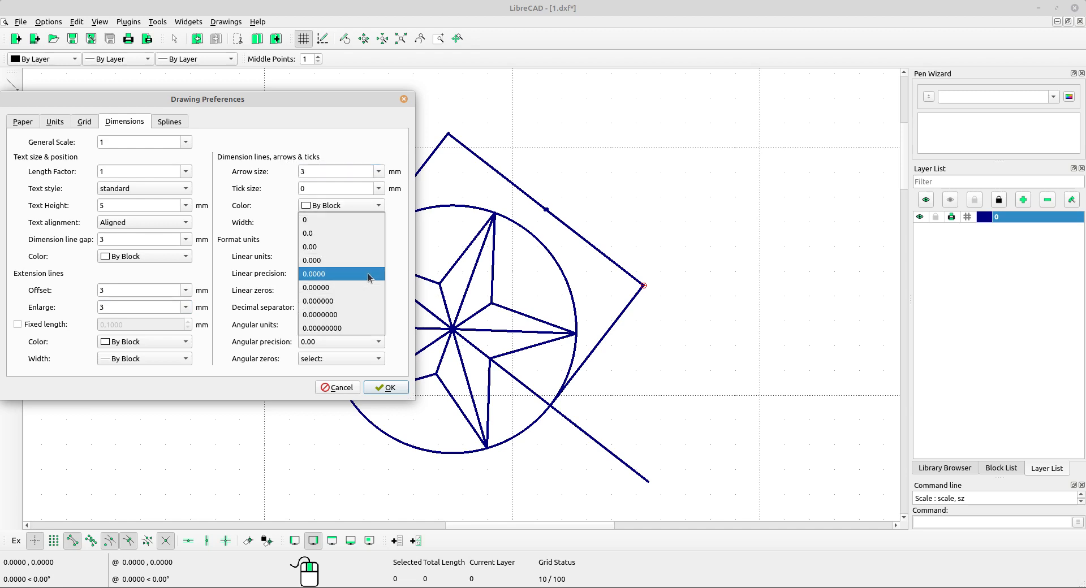
pyautogui.click(318, 247)
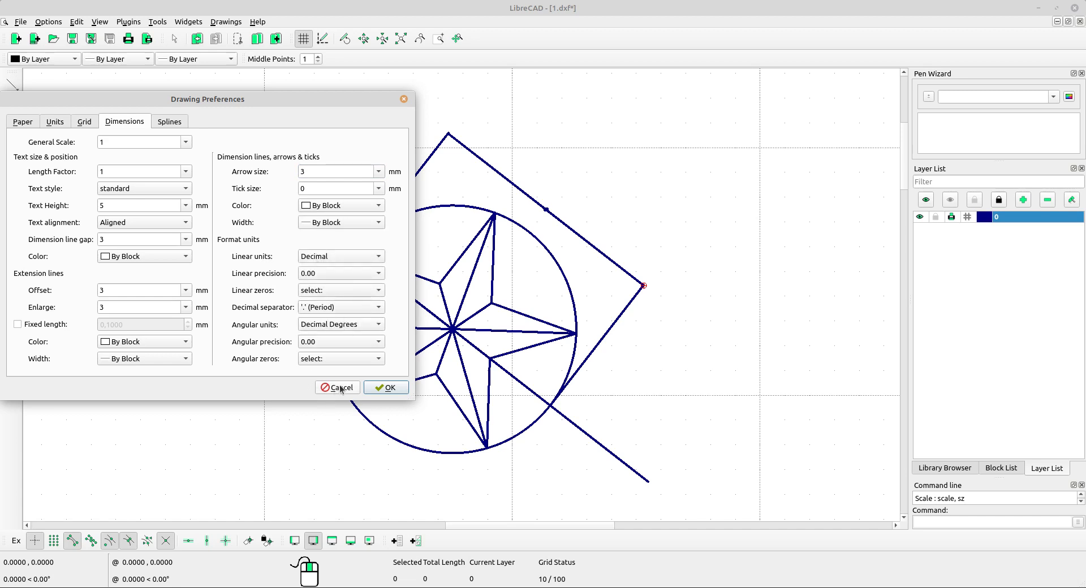
pyautogui.click(352, 342)
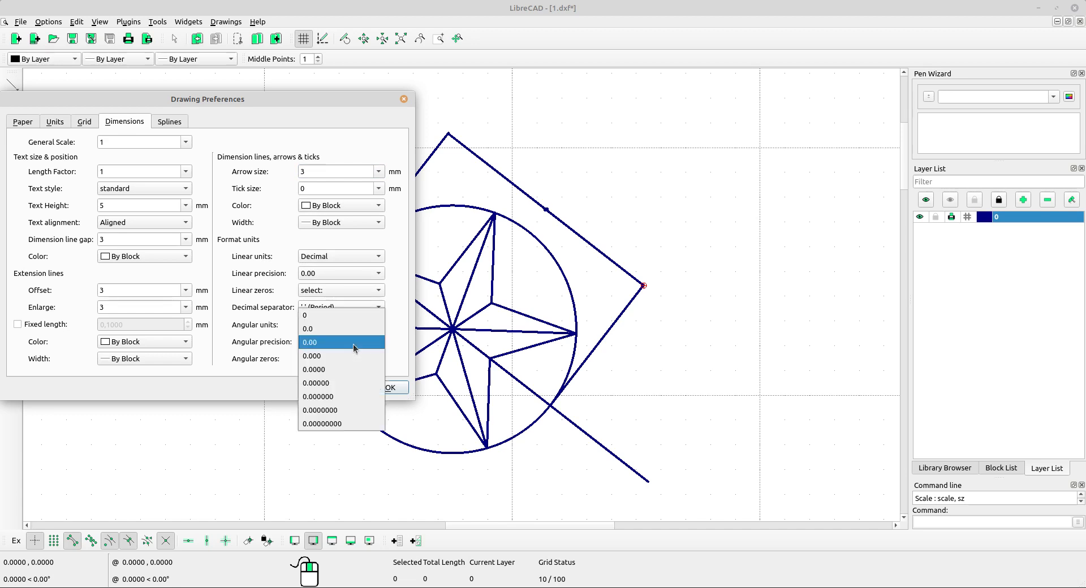
pyautogui.click(313, 330)
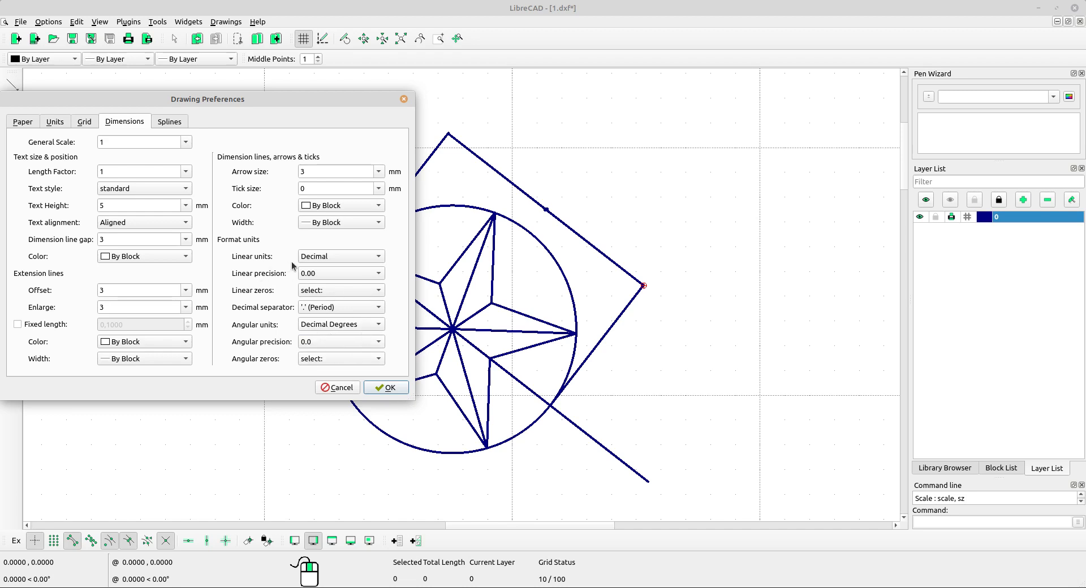
pyautogui.click(394, 391)
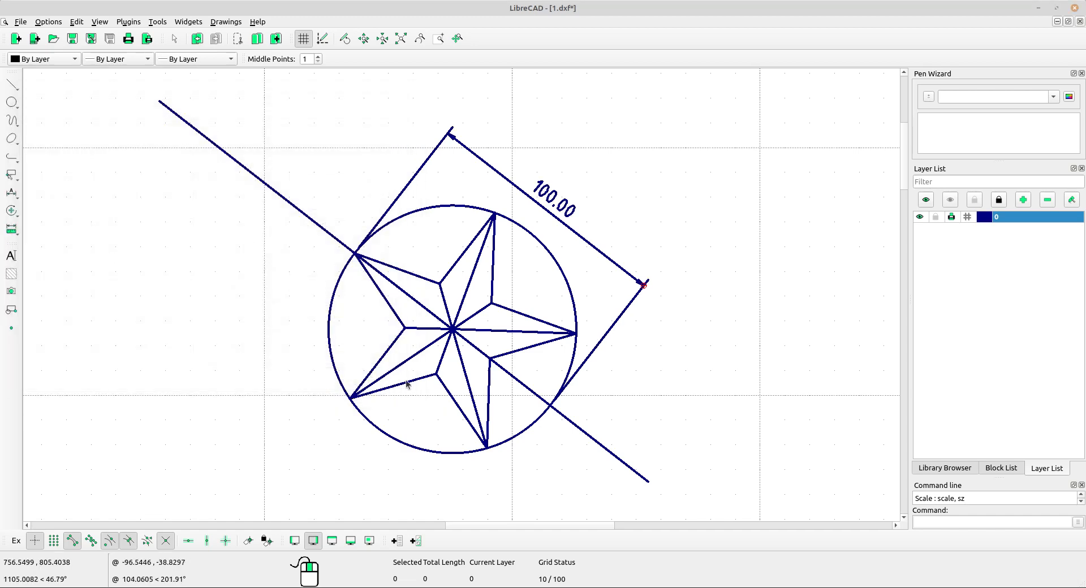
# Delete both pieces of the long diagonal line that runs through the star's centre and extends beyond the circle.
pyautogui.scroll(-7, 414, 339)
pyautogui.moveTo(633, 413)
pyautogui.mouseDown(button='middle')
pyautogui.moveTo(560, 408)
pyautogui.moveTo(544, 395)
pyautogui.mouseUp(button='middle')
pyautogui.scroll(5, 373, 344)
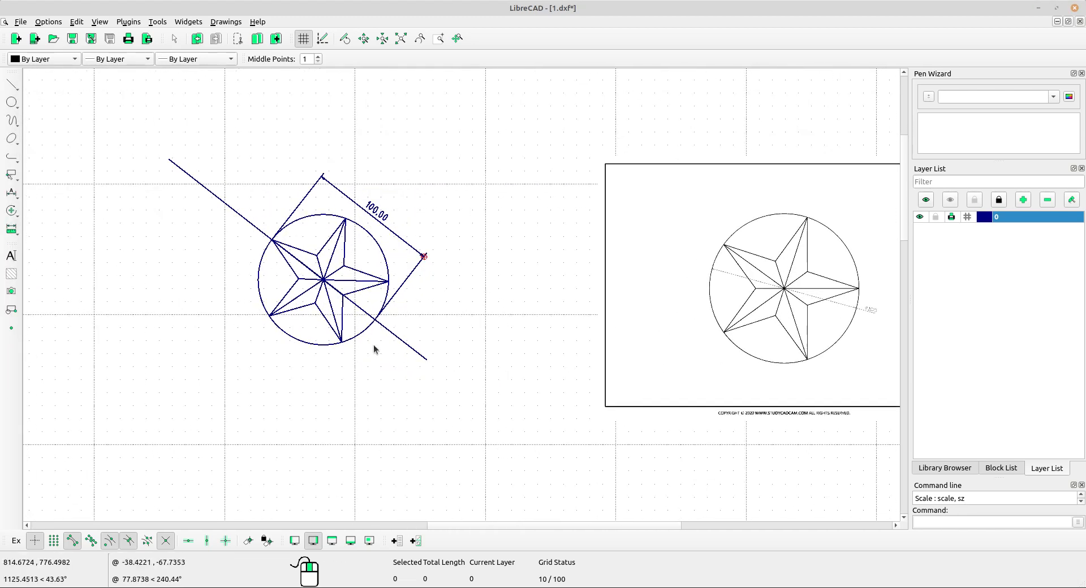
pyautogui.moveTo(440, 322); pyautogui.dragTo(405, 371)
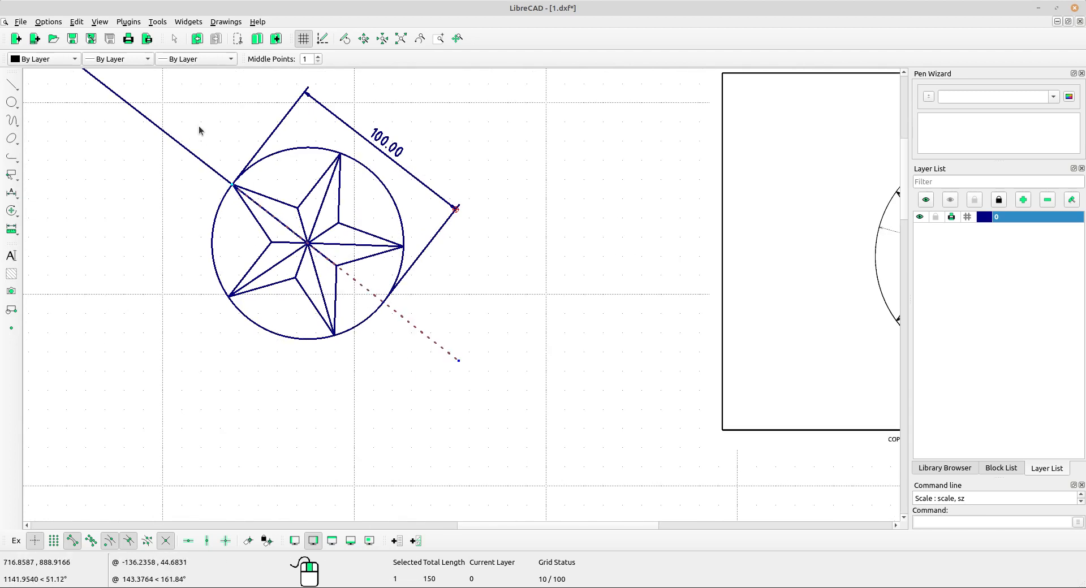
pyautogui.moveTo(198, 126); pyautogui.dragTo(171, 185)
pyautogui.scroll(-4, 158, 204)
pyautogui.moveTo(151, 215); pyautogui.dragTo(253, 281, button='middle')
pyautogui.scroll(2, 253, 282)
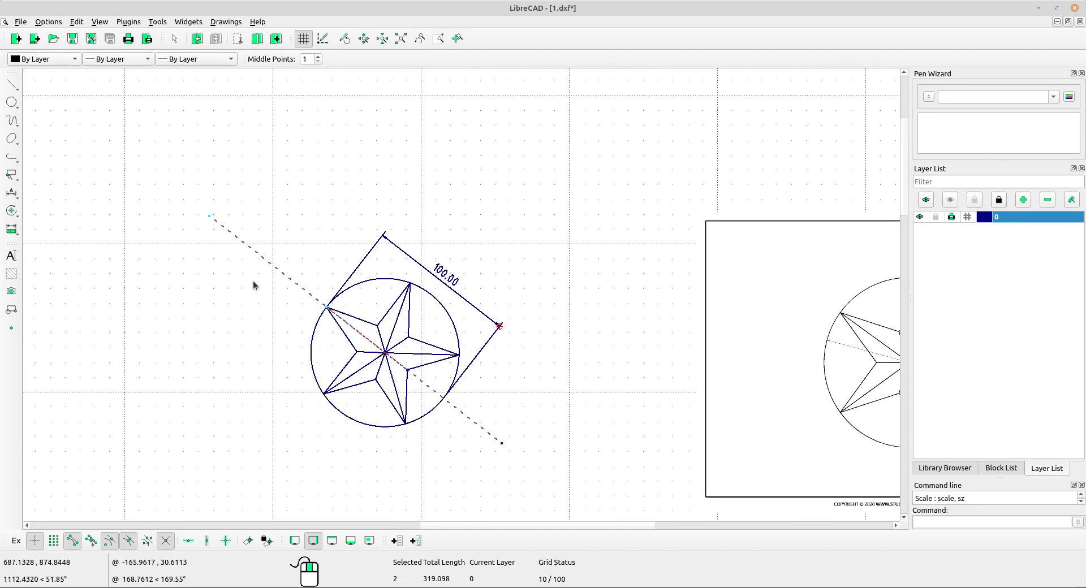
pyautogui.press('Delete')
# Draw a two-point line from the star's upper-left tip on the circle to the circle's centre.
pyautogui.scroll(-3, 263, 279)
pyautogui.moveTo(264, 279)
pyautogui.mouseDown(button='middle')
pyautogui.moveTo(436, 356)
pyautogui.moveTo(422, 325)
pyautogui.moveTo(399, 337)
pyautogui.mouseUp(button='middle')
pyautogui.scroll(2, 424, 331)
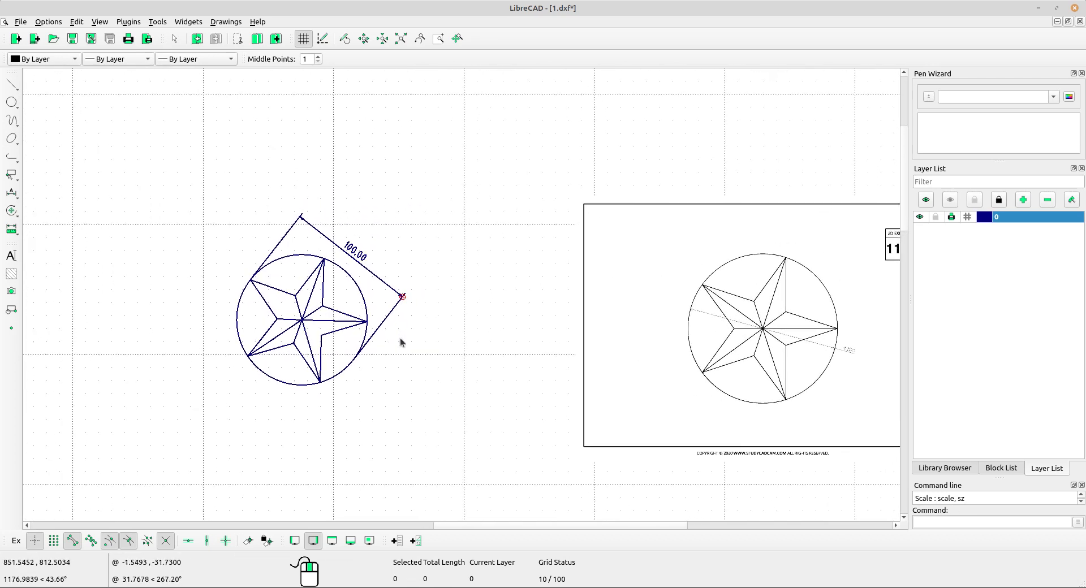
pyautogui.scroll(3, 331, 335)
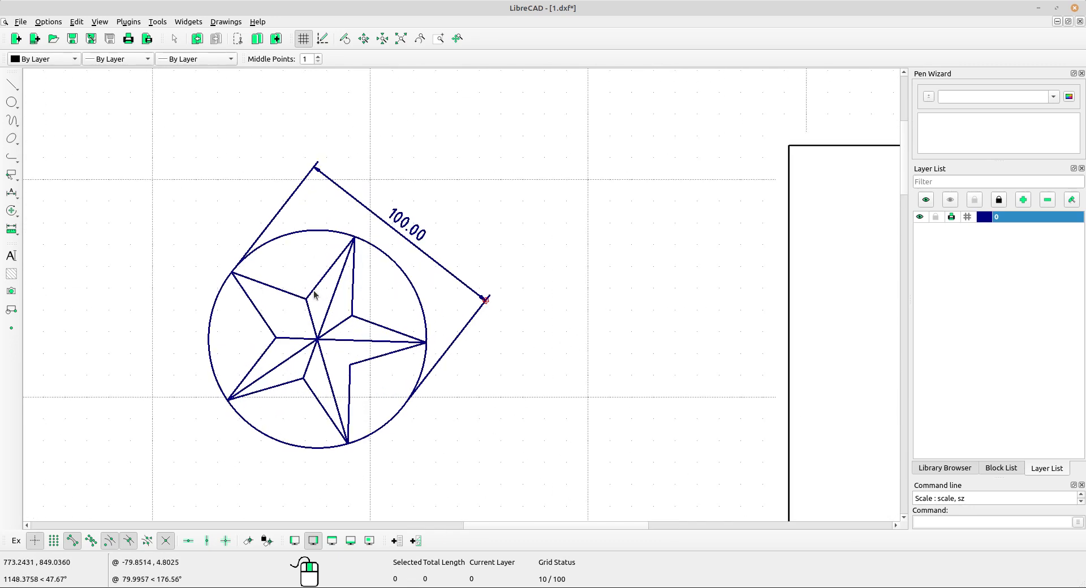
pyautogui.moveTo(322, 307); pyautogui.dragTo(313, 306, button='middle')
pyautogui.scroll(2, 314, 310)
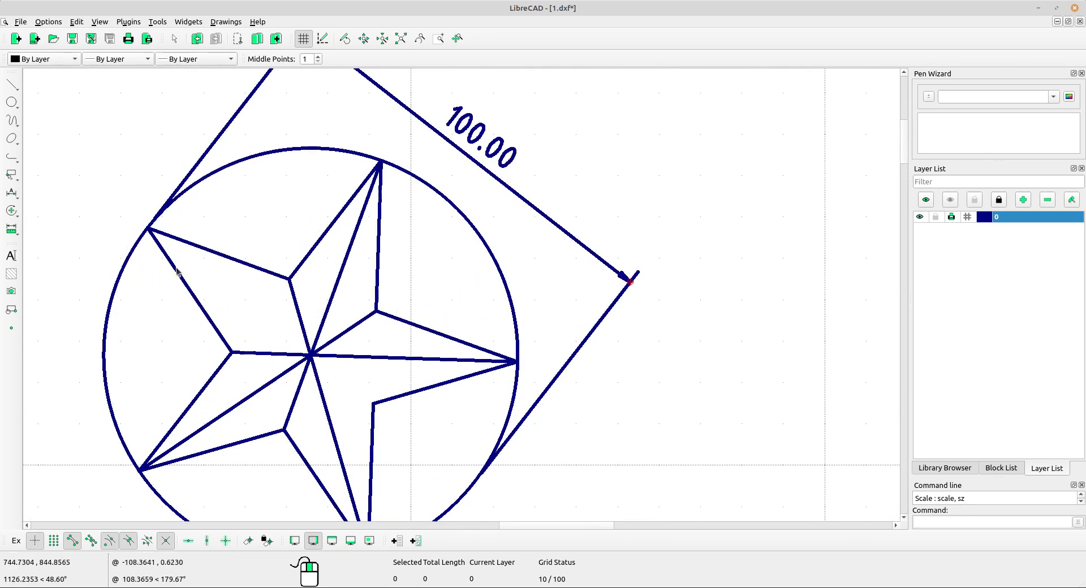
pyautogui.click(12, 85)
pyautogui.click(34, 84)
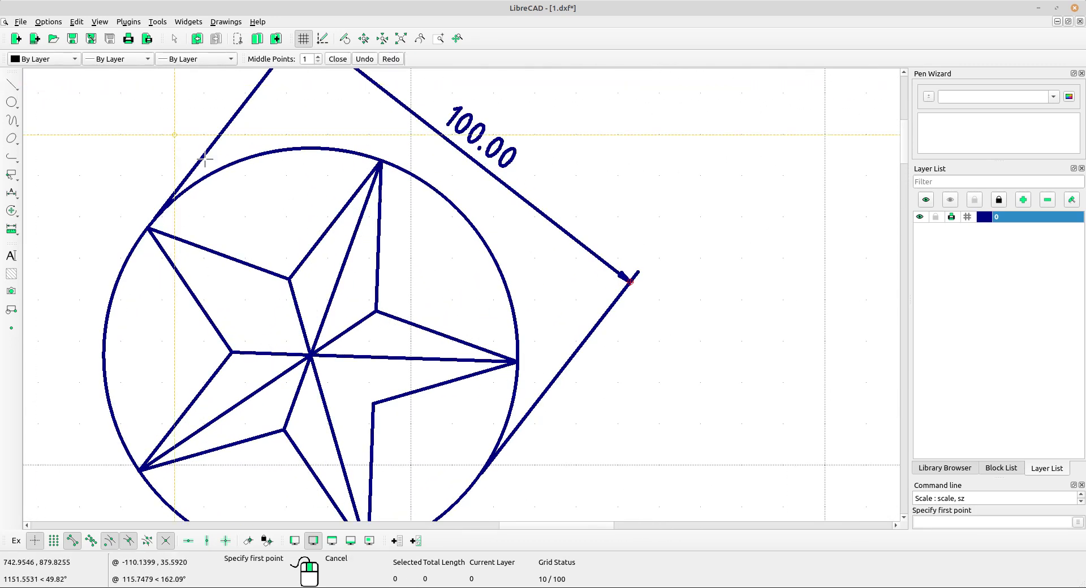
pyautogui.click(147, 228)
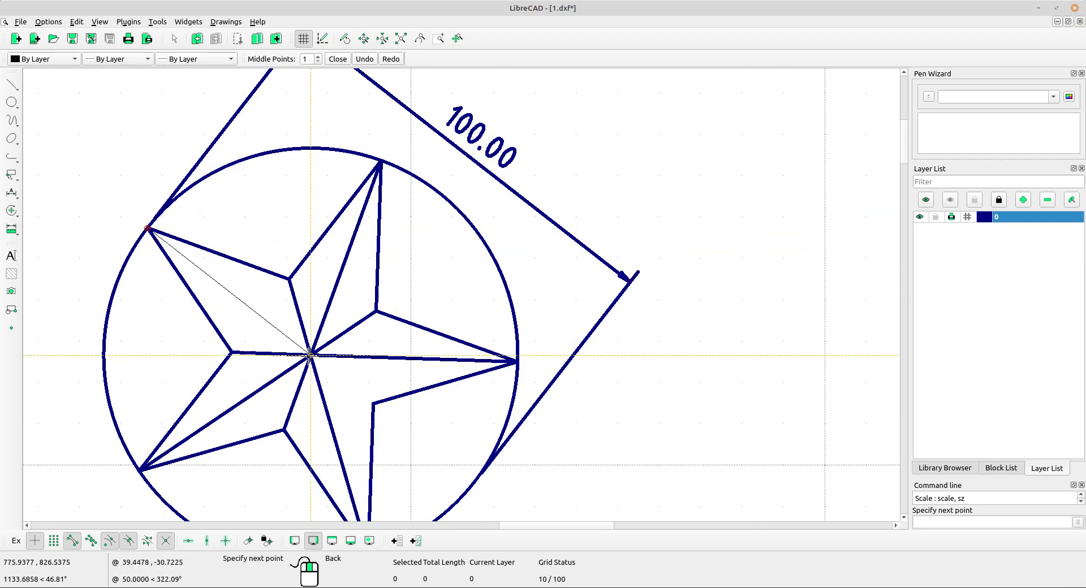
pyautogui.click(310, 355)
pyautogui.rightClick(317, 220)
pyautogui.scroll(-2, 336, 225)
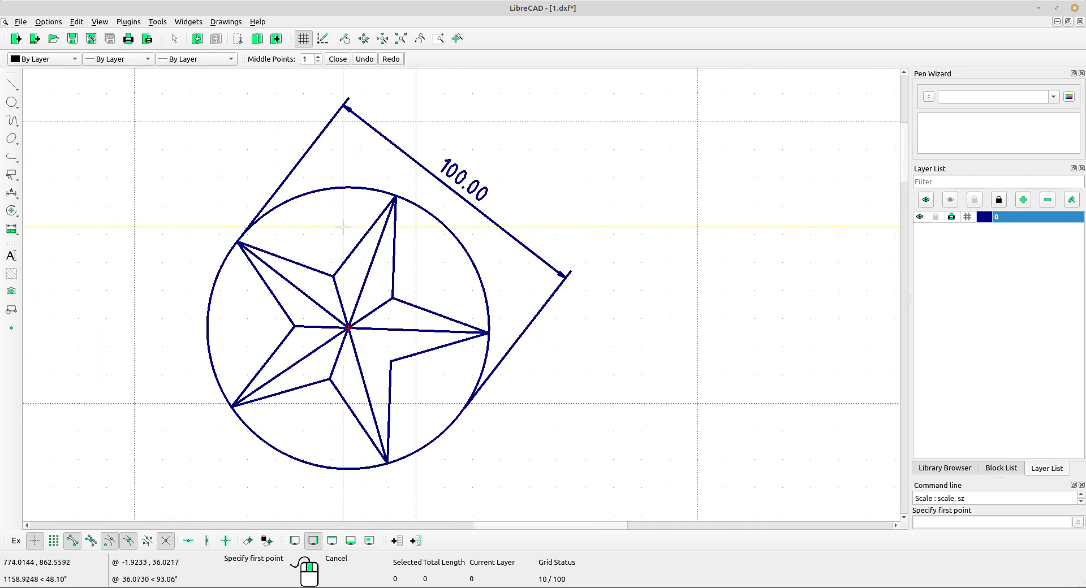
pyautogui.rightClick(365, 223)
pyautogui.scroll(-1, 384, 220)
pyautogui.scroll(2, 396, 226)
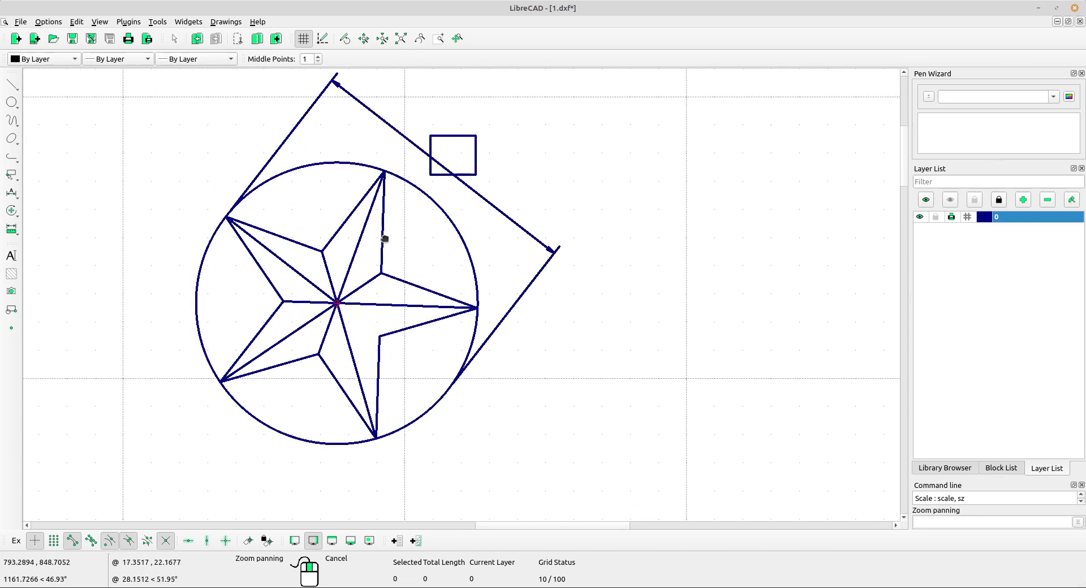
pyautogui.moveTo(426, 260); pyautogui.dragTo(453, 285, button='middle')
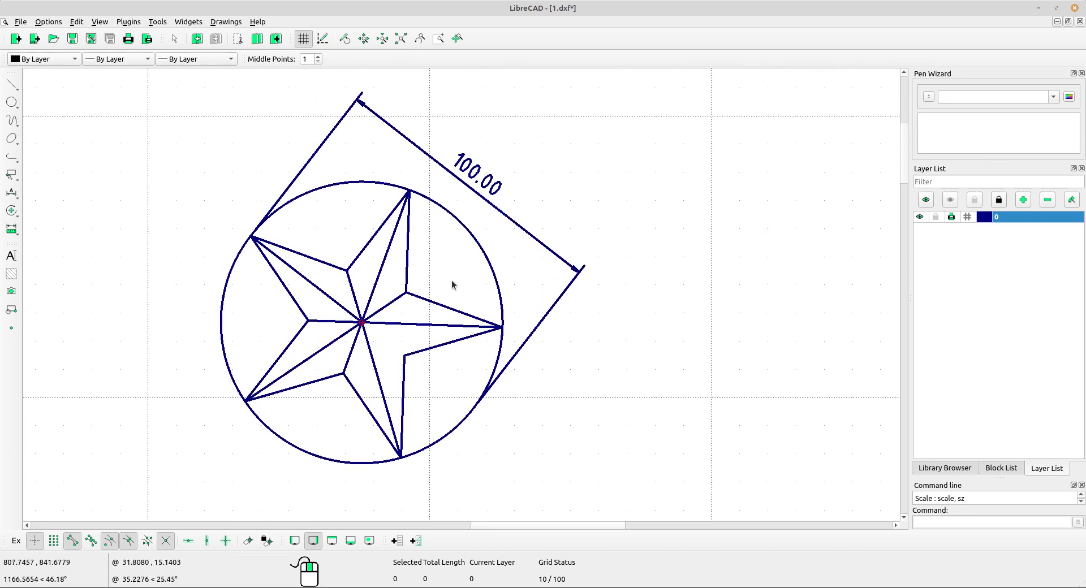